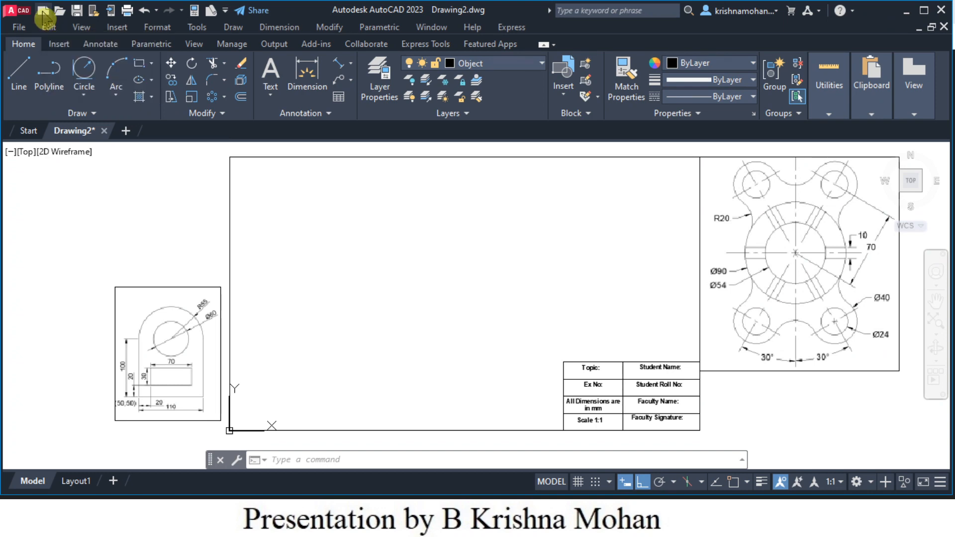
# - Create a new drawing from the GRIET GE Template in the Practice folder inside the desktop's Graphics for Engineers folder
pyautogui.click(43, 11)
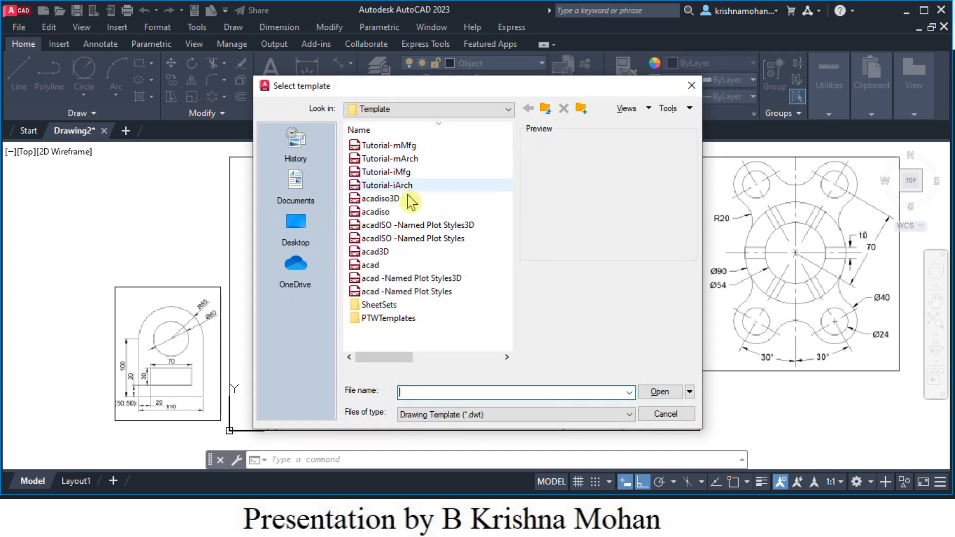
pyautogui.click(296, 229)
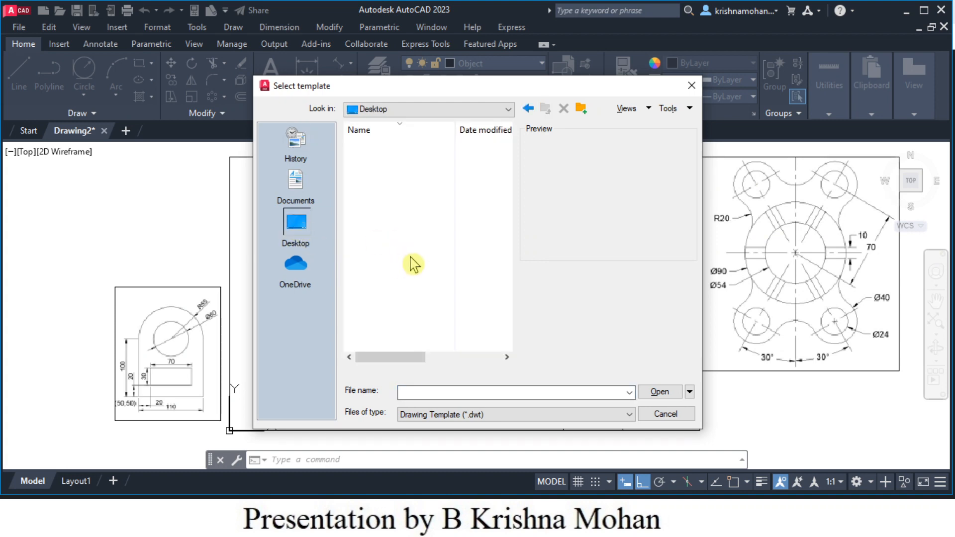
pyautogui.doubleClick(419, 279)
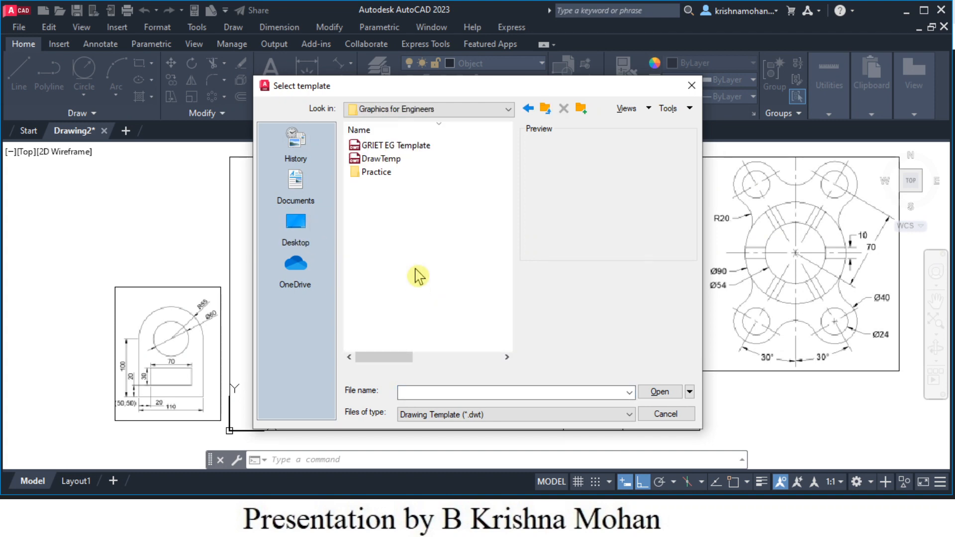
pyautogui.doubleClick(385, 176)
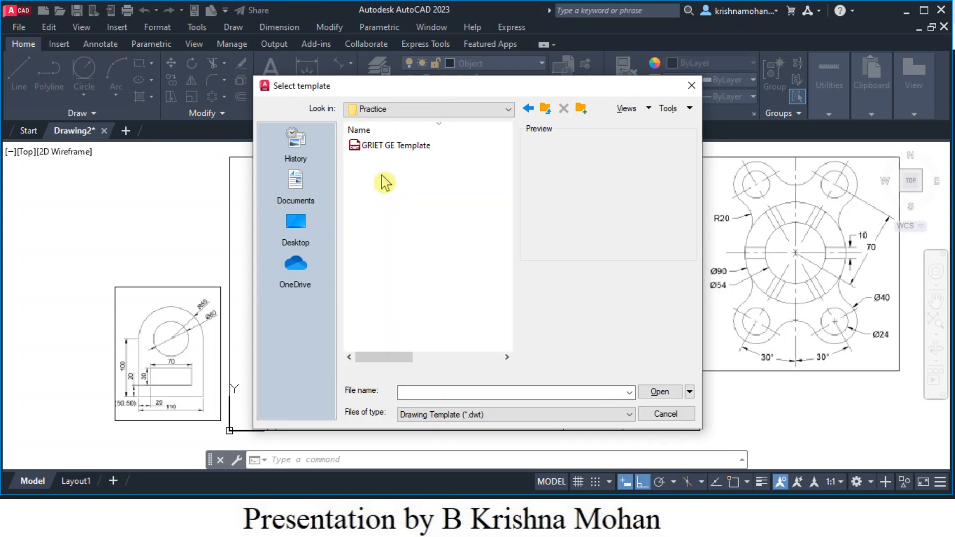
pyautogui.click(404, 146)
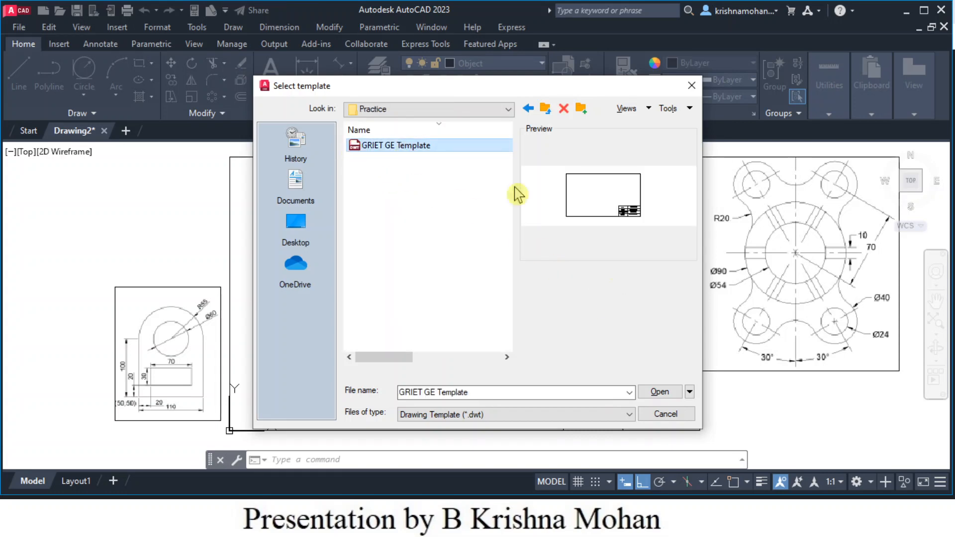
pyautogui.click(660, 393)
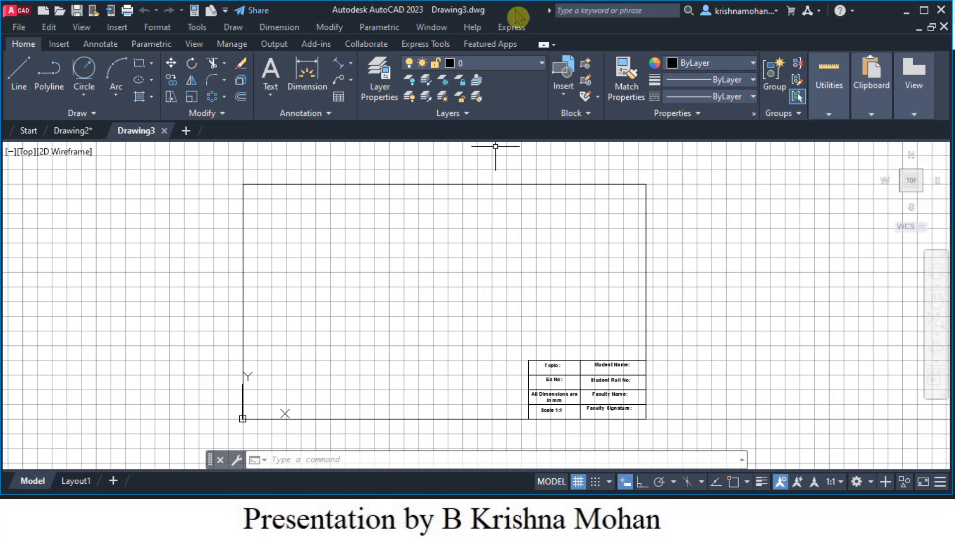
# - Switch back to Drawing2 and make Center Line the current layer
pyautogui.click(68, 134)
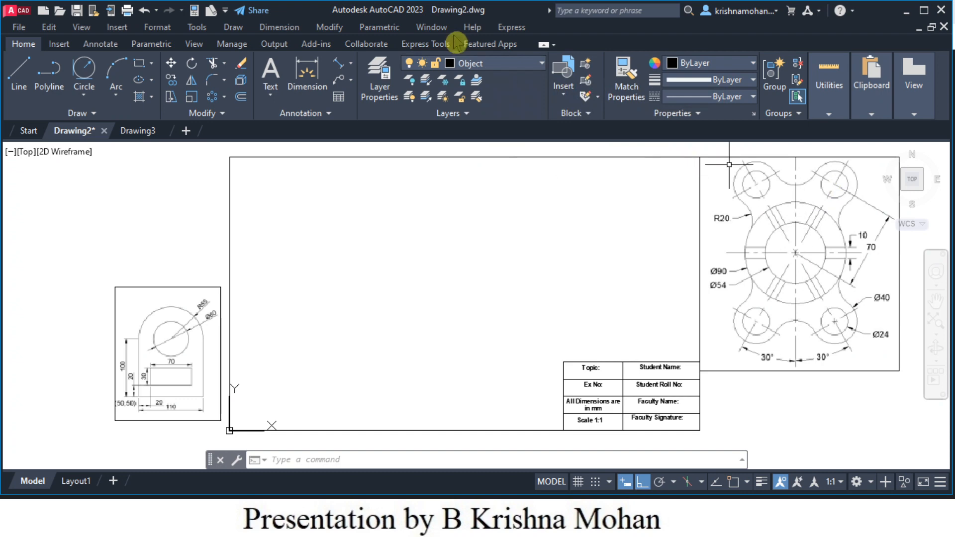
pyautogui.click(544, 70)
pyautogui.click(495, 97)
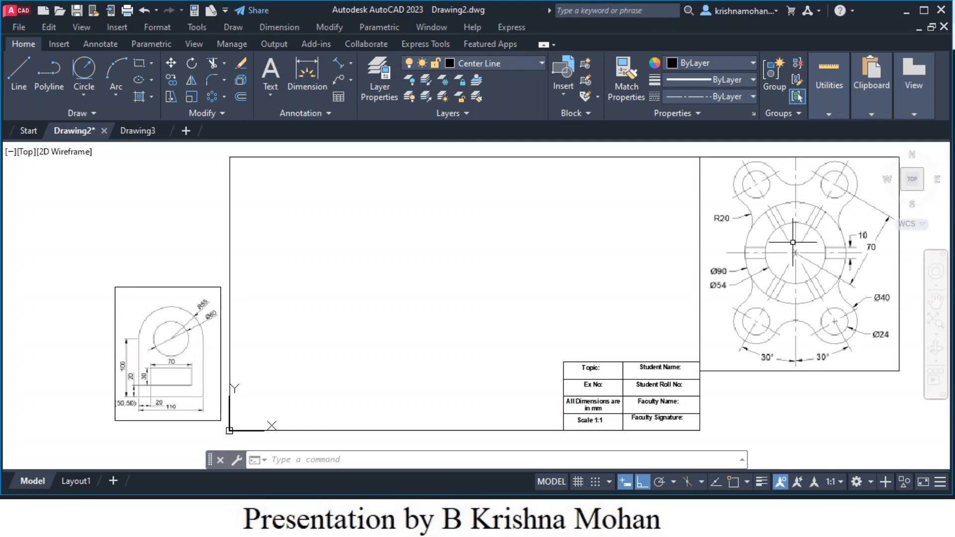
# - Draw a horizontal centre line across the middle of the sheet, ending short of the frame on both sides
pyautogui.click(20, 75)
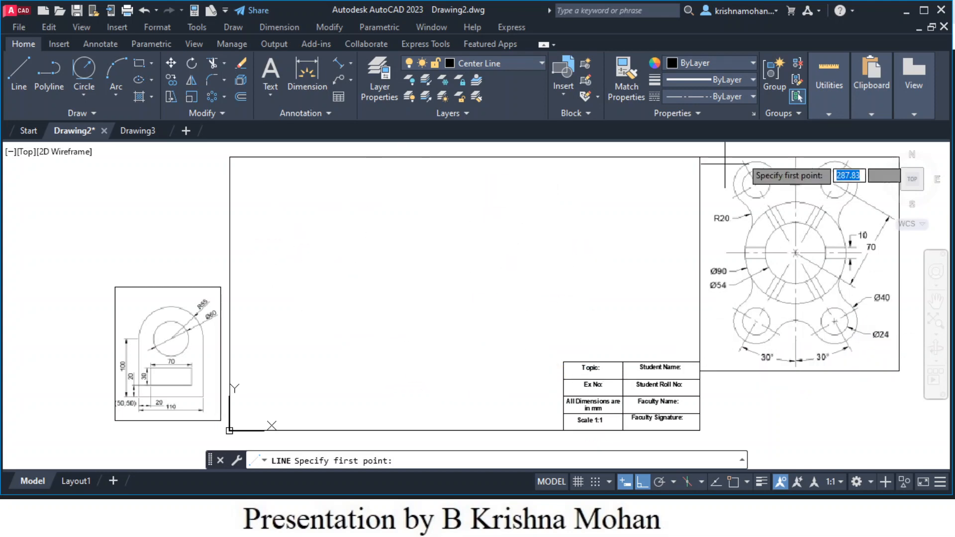
pyautogui.click(262, 295)
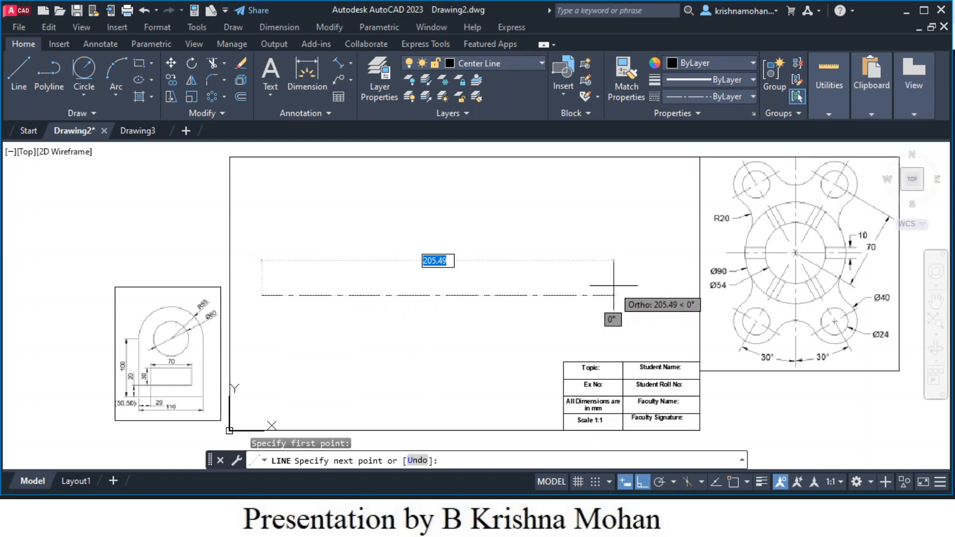
pyautogui.click(590, 296)
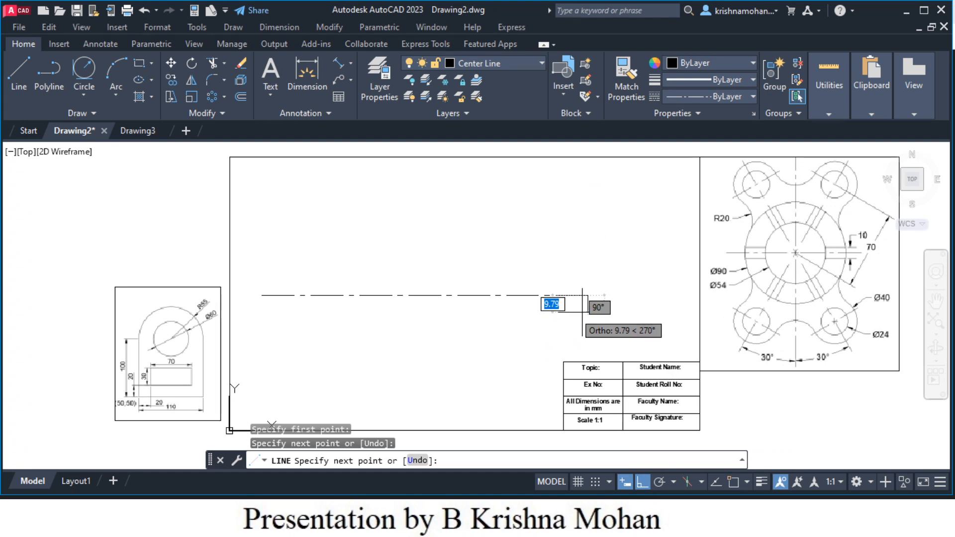
pyautogui.press('Escape')
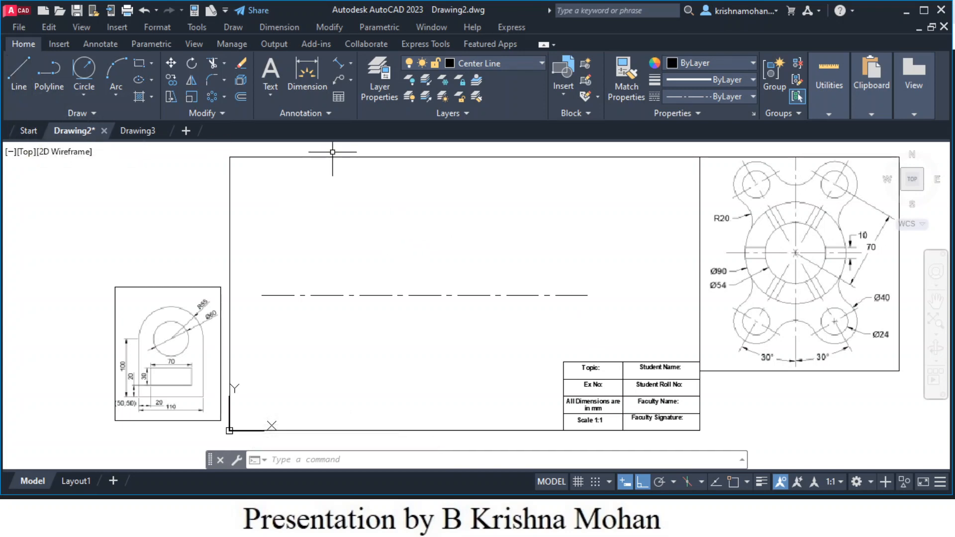
# - Draw a vertical centre line crossing the horizontal one, from just below the frame's upper edge to just above its lower edge
pyautogui.write('l')
pyautogui.press('Return')
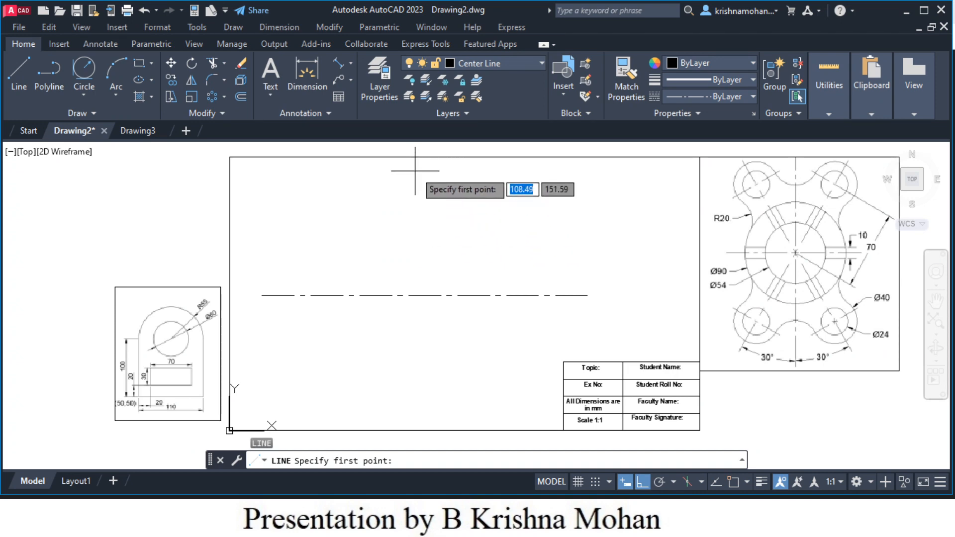
pyautogui.click(415, 169)
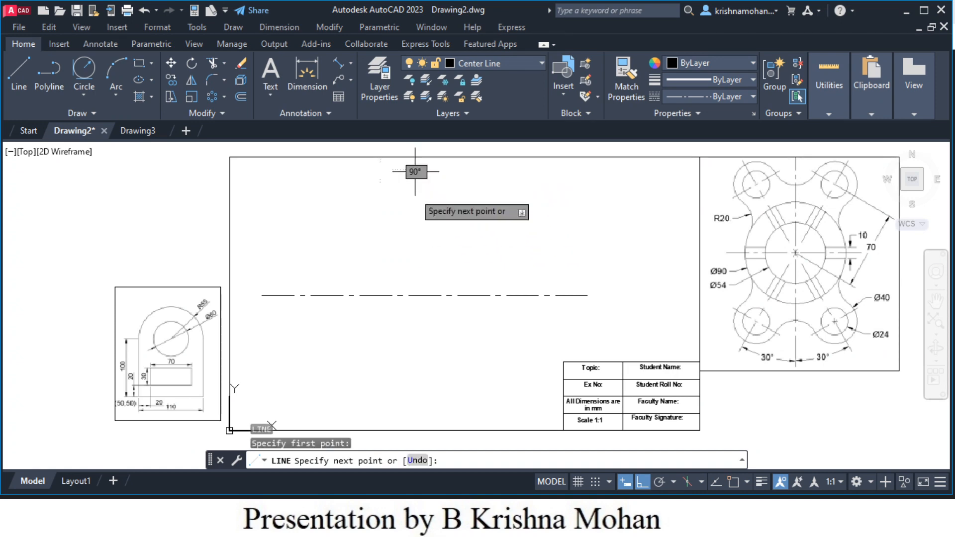
pyautogui.click(389, 425)
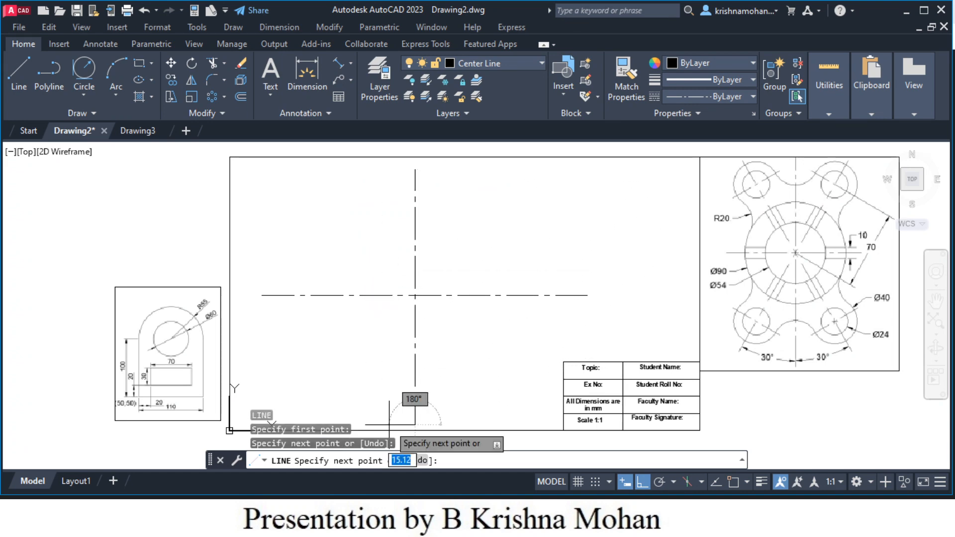
pyautogui.press('Escape')
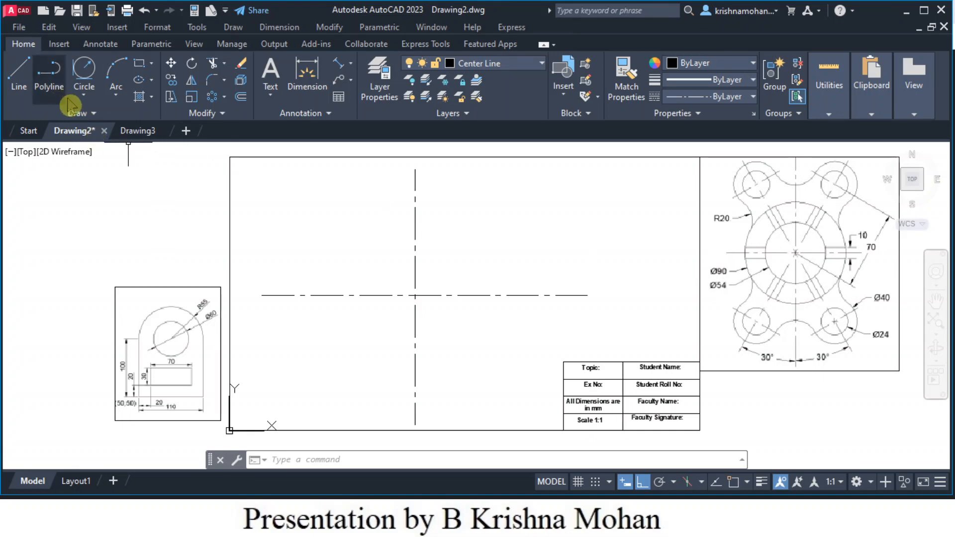
# - Turn on object snap and draw a 54 mm diameter circle centred on the intersection of the two centre lines
pyautogui.click(85, 102)
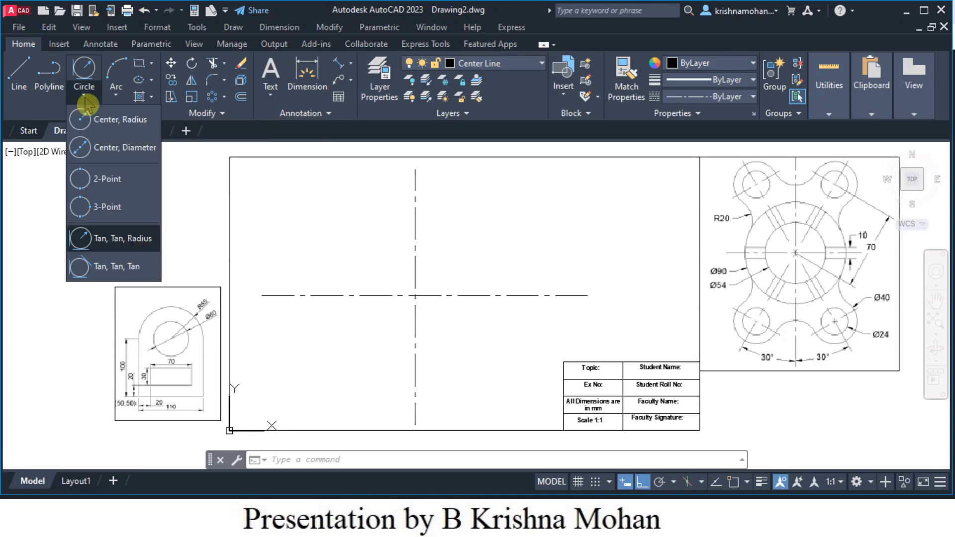
pyautogui.click(109, 126)
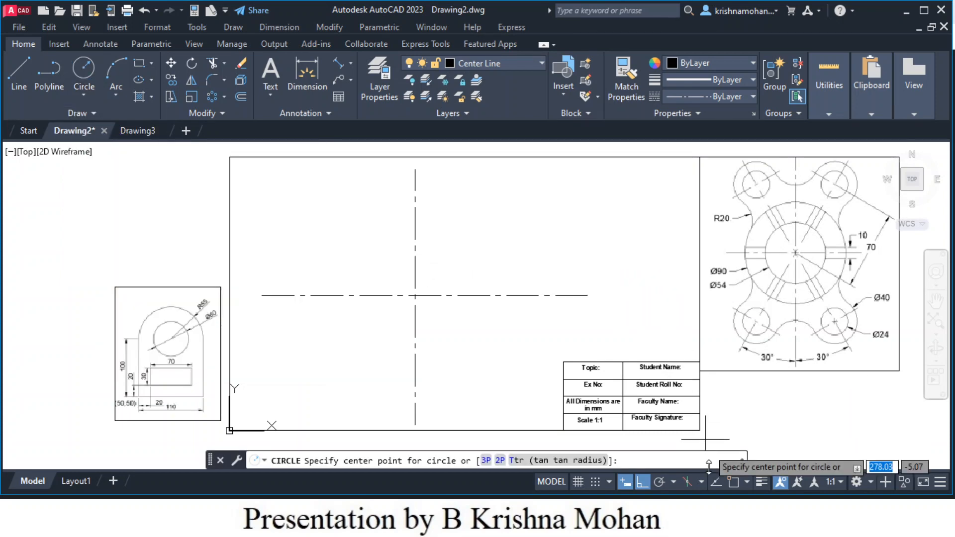
pyautogui.click(735, 486)
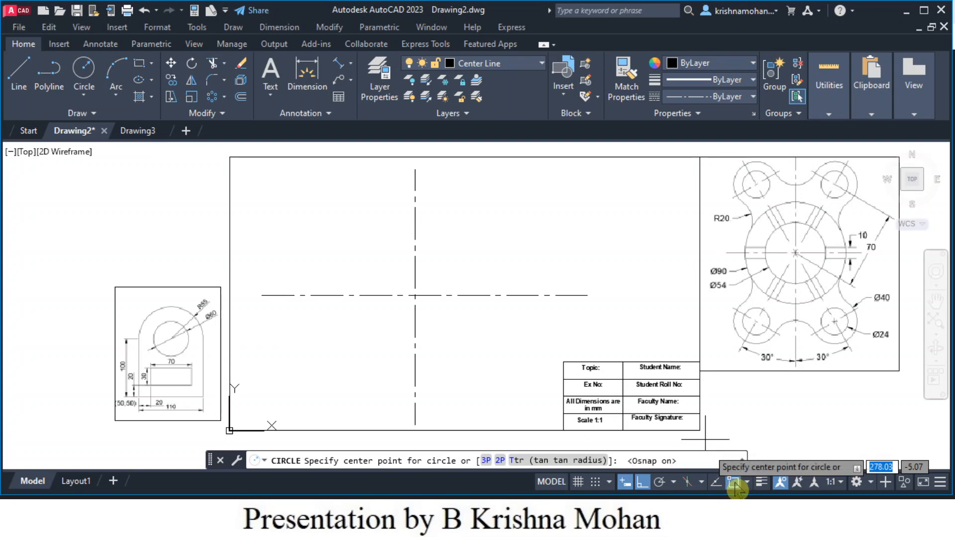
pyautogui.click(597, 486)
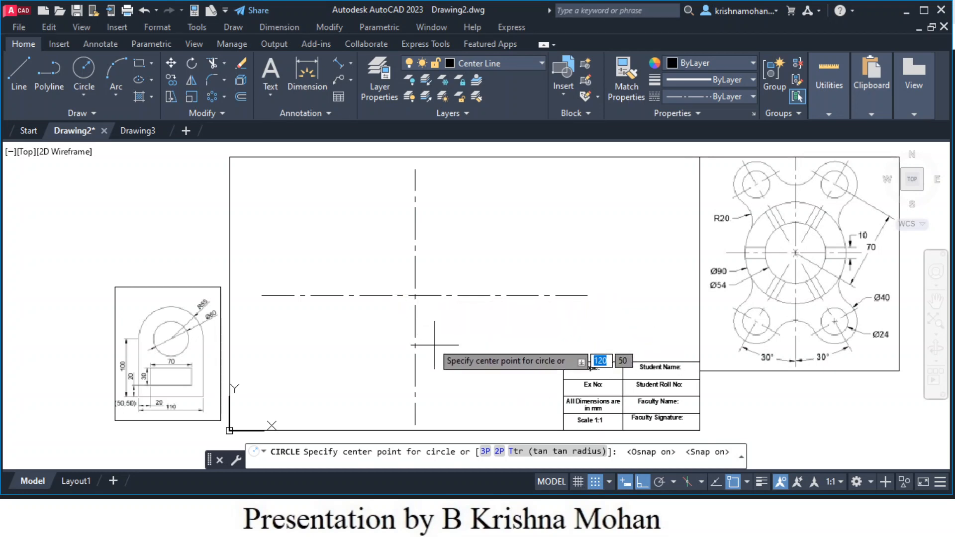
pyautogui.scroll(4, 414, 291)
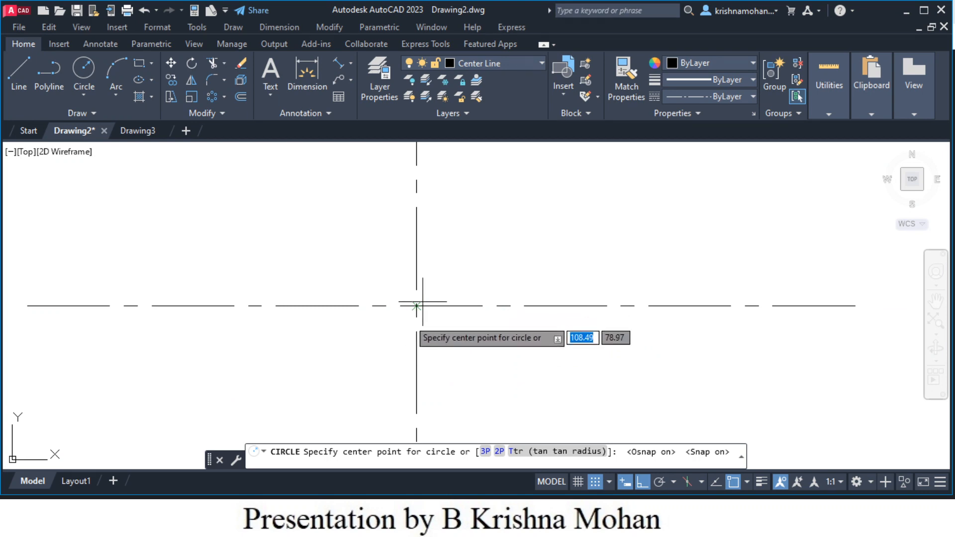
pyautogui.click(596, 483)
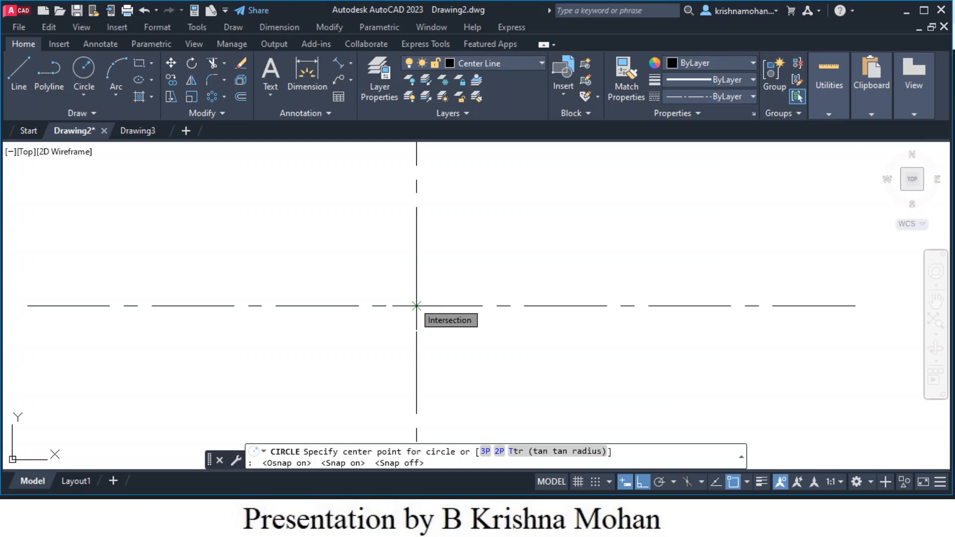
pyautogui.click(416, 306)
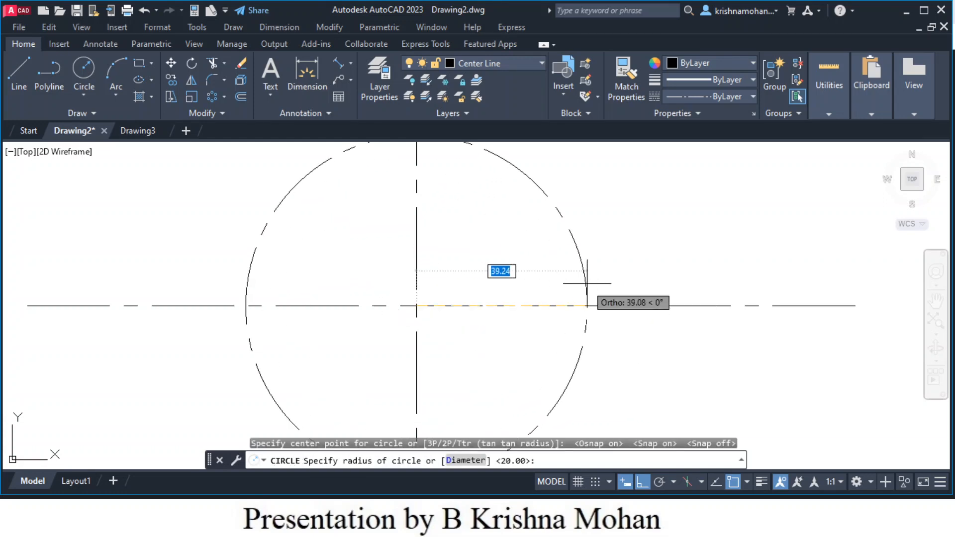
pyautogui.scroll(-3, 587, 285)
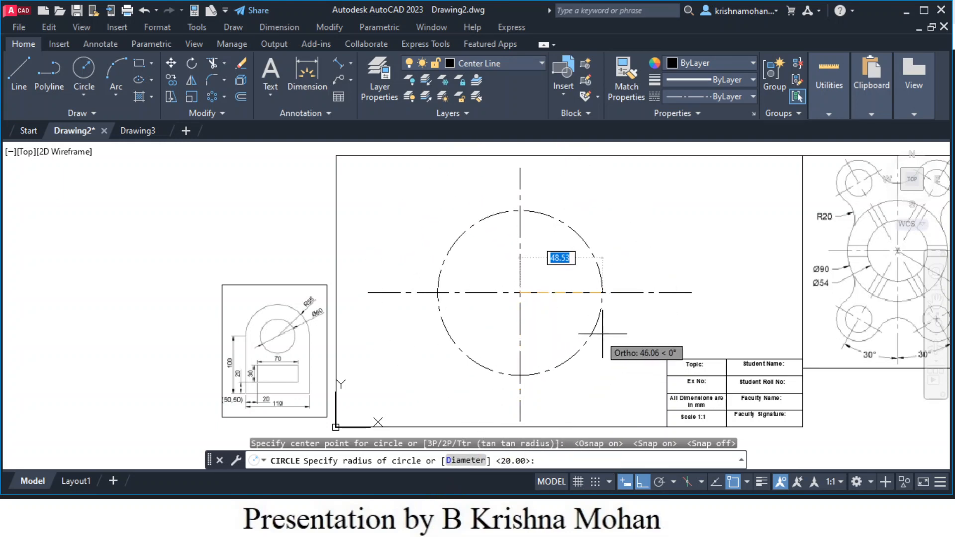
pyautogui.click(460, 463)
pyautogui.click(460, 463)
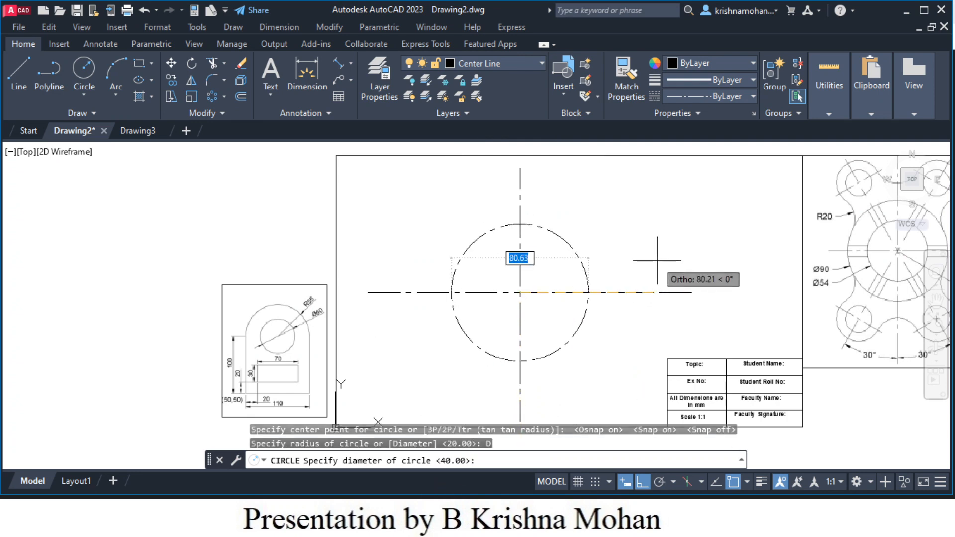
pyautogui.write('54')
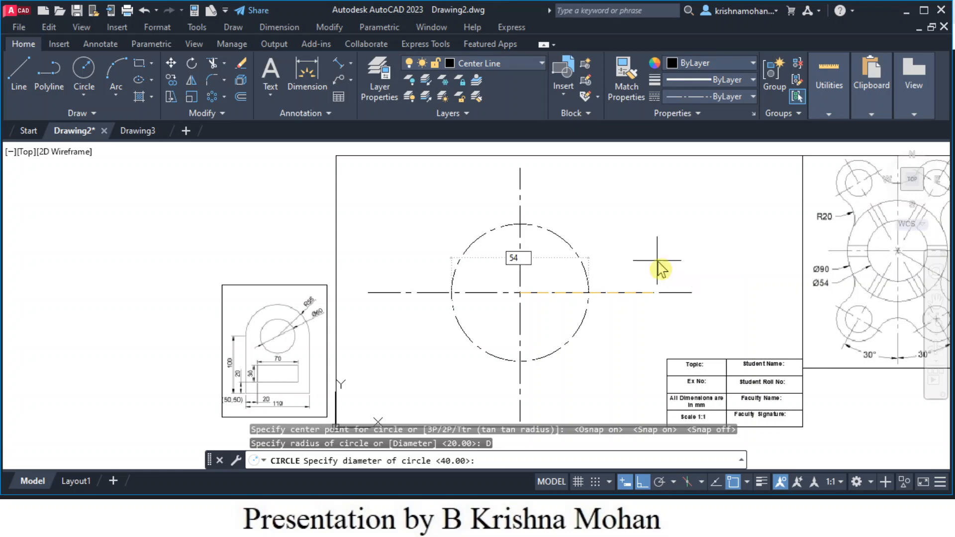
pyautogui.press('Return')
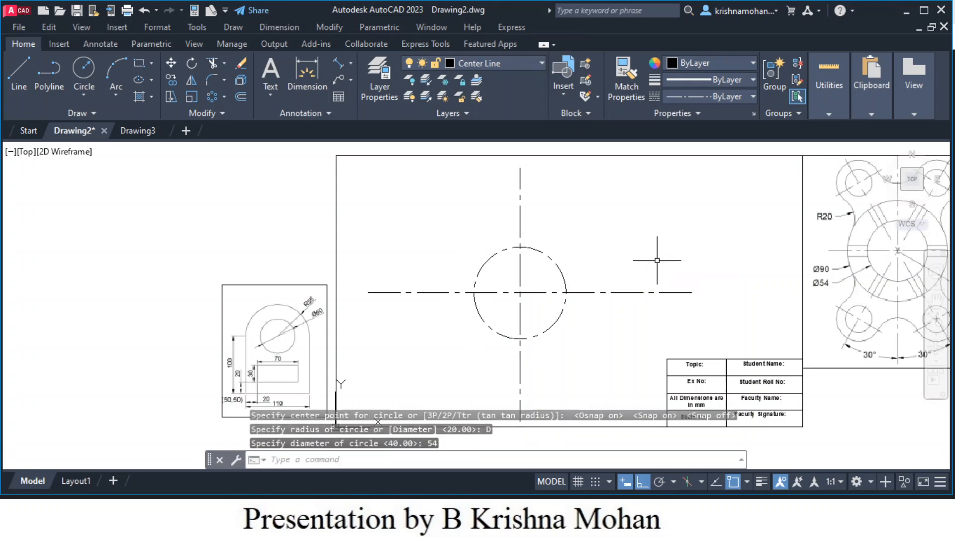
# - Move the 54 mm circle to the Object layer and clear the selection
pyautogui.click(563, 277)
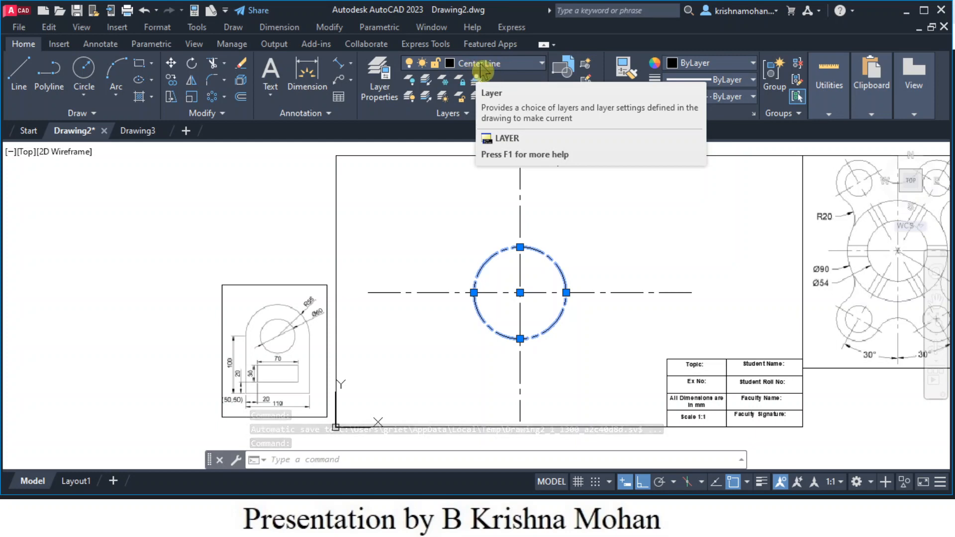
pyautogui.click(543, 65)
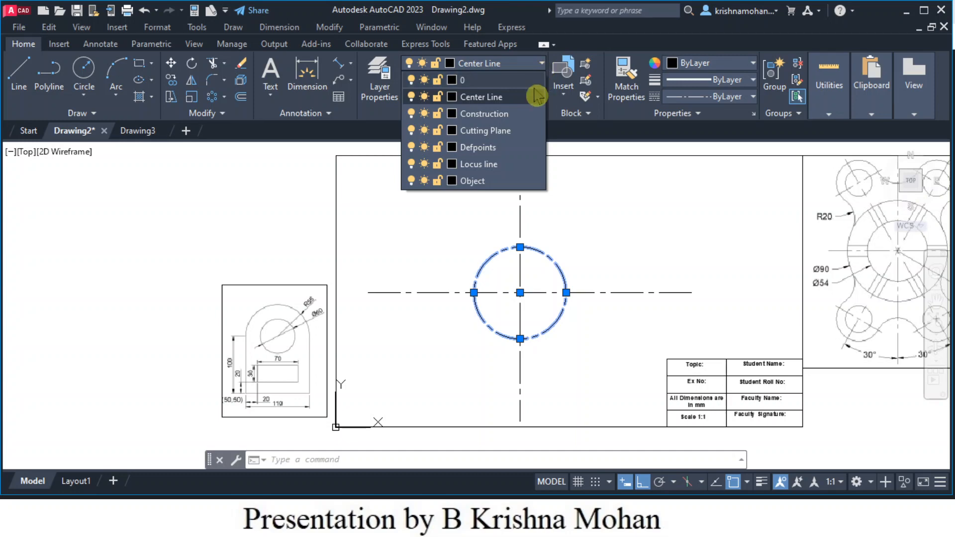
pyautogui.click(475, 182)
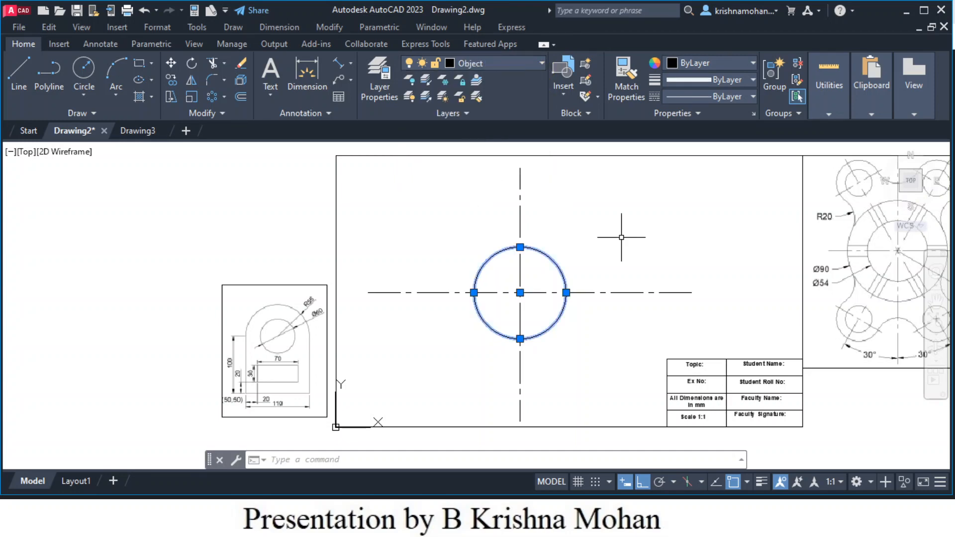
pyautogui.press('Escape')
pyautogui.press('Escape')
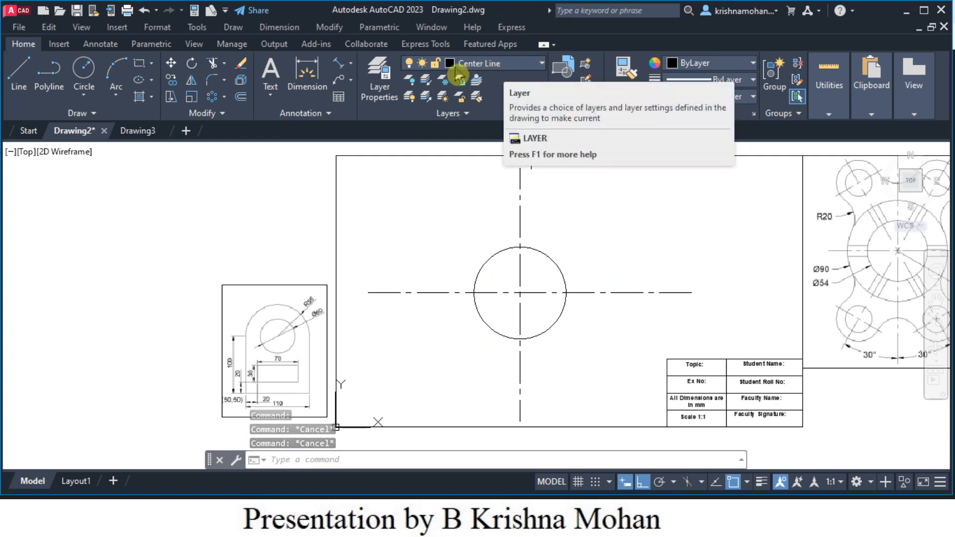
# - With the Object layer current and grid snap turned on, draw a circle of radius 45 mm centred on the centre-line intersection
pyautogui.click(544, 65)
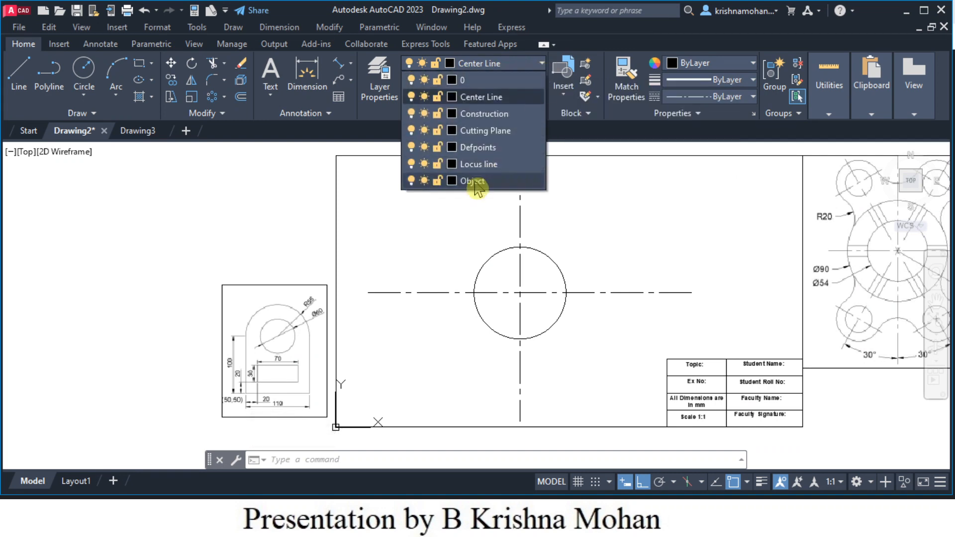
pyautogui.click(479, 186)
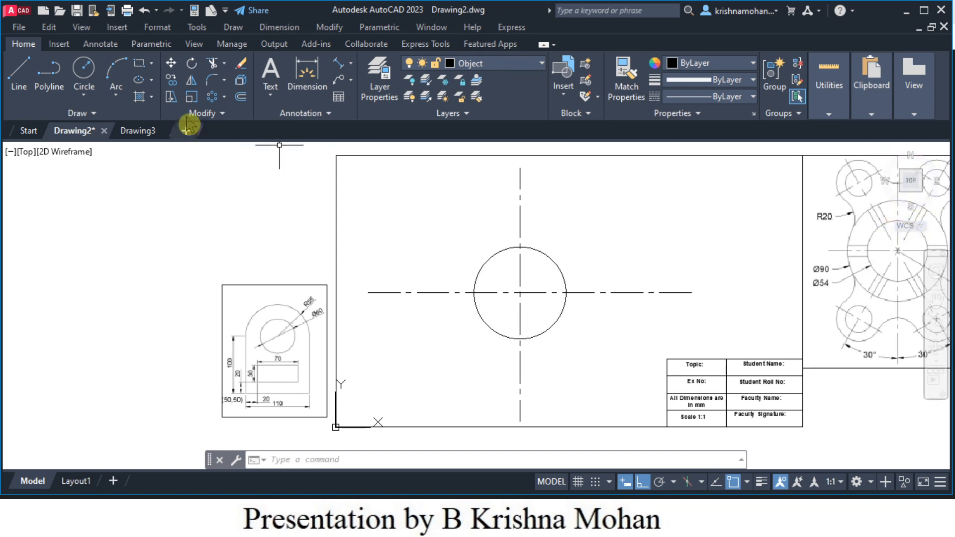
pyautogui.click(83, 76)
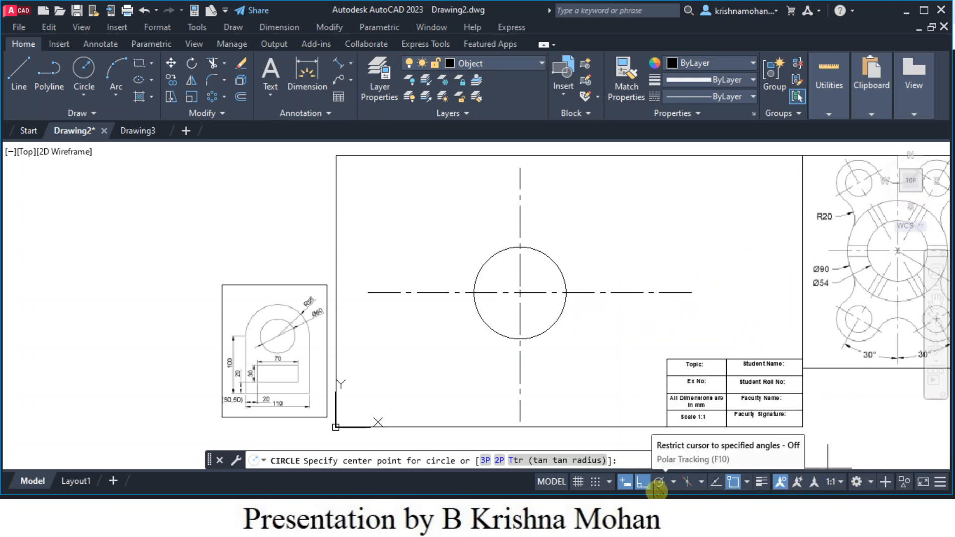
pyautogui.click(595, 482)
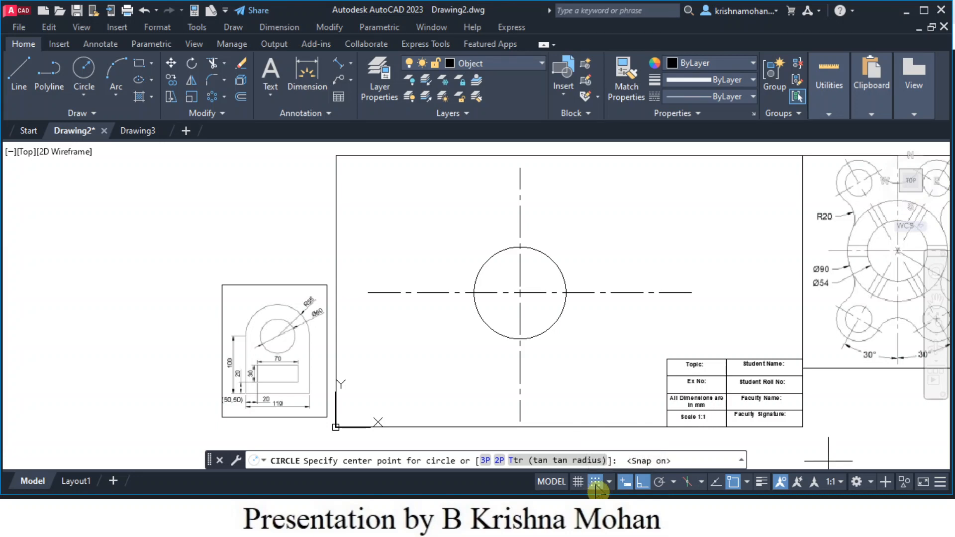
pyautogui.click(520, 293)
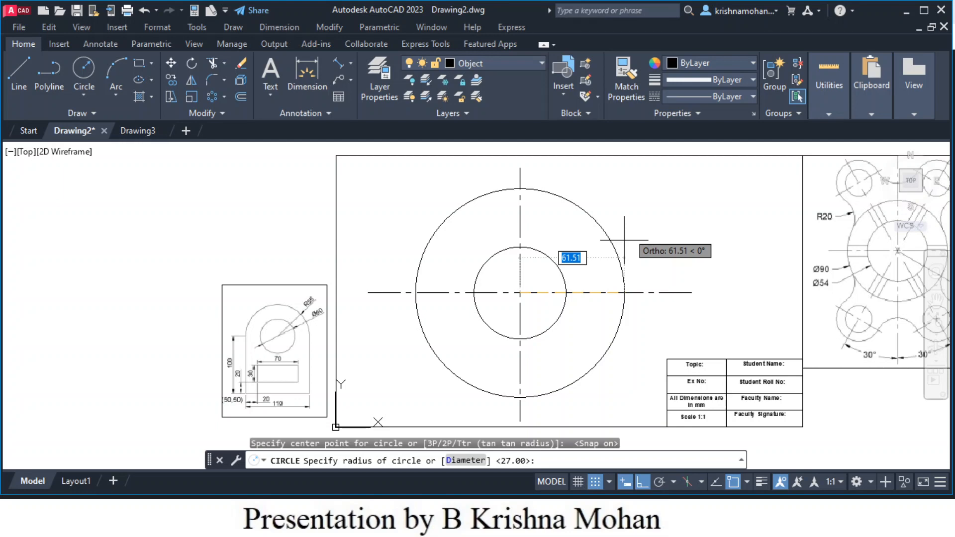
pyautogui.write('45')
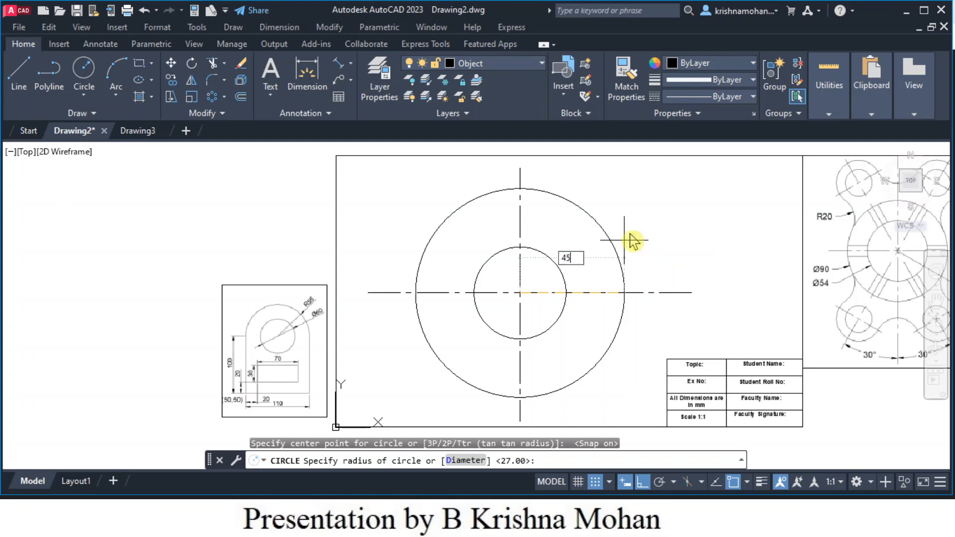
pyautogui.press('Return')
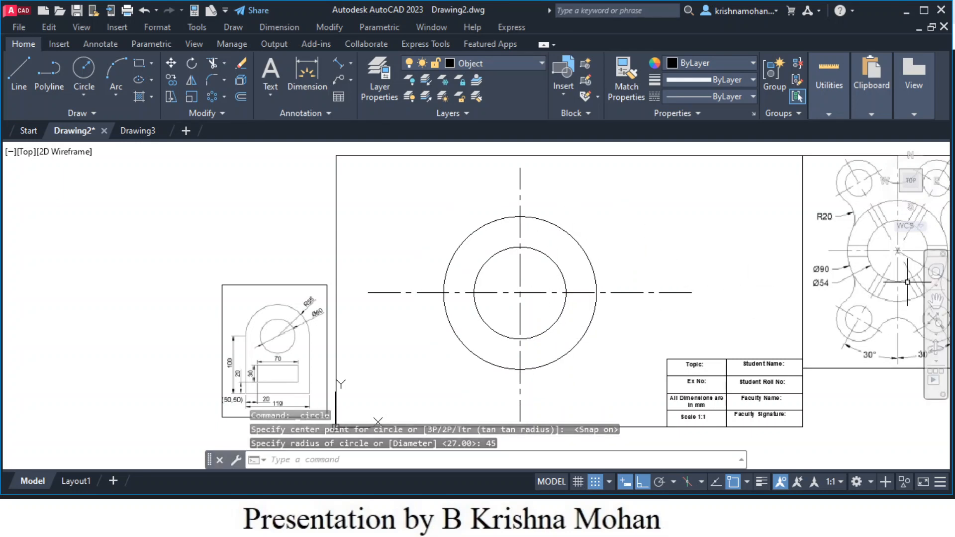
# - Offset the horizontal centre line by 5 mm both above and below
pyautogui.moveTo(566, 397); pyautogui.dragTo(464, 399, button='middle')
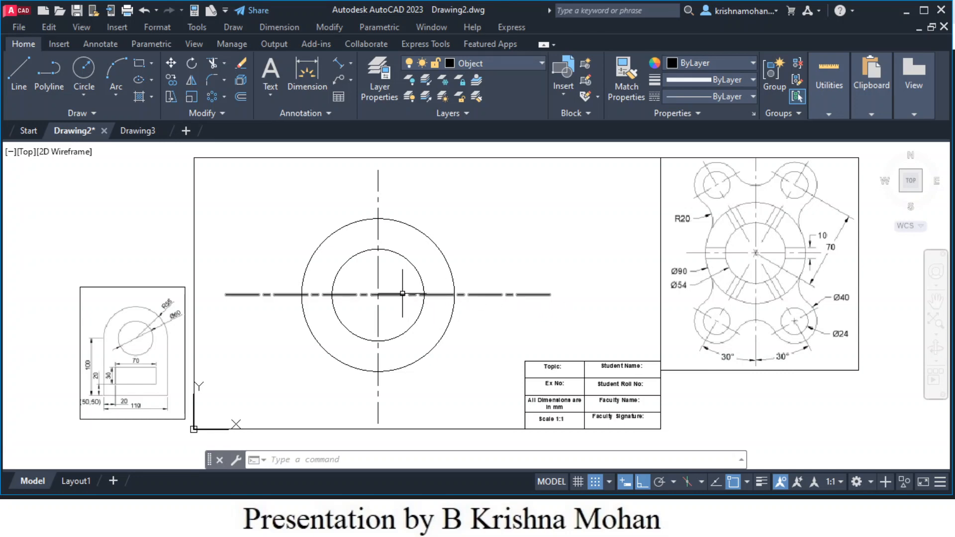
pyautogui.scroll(-2, 401, 289)
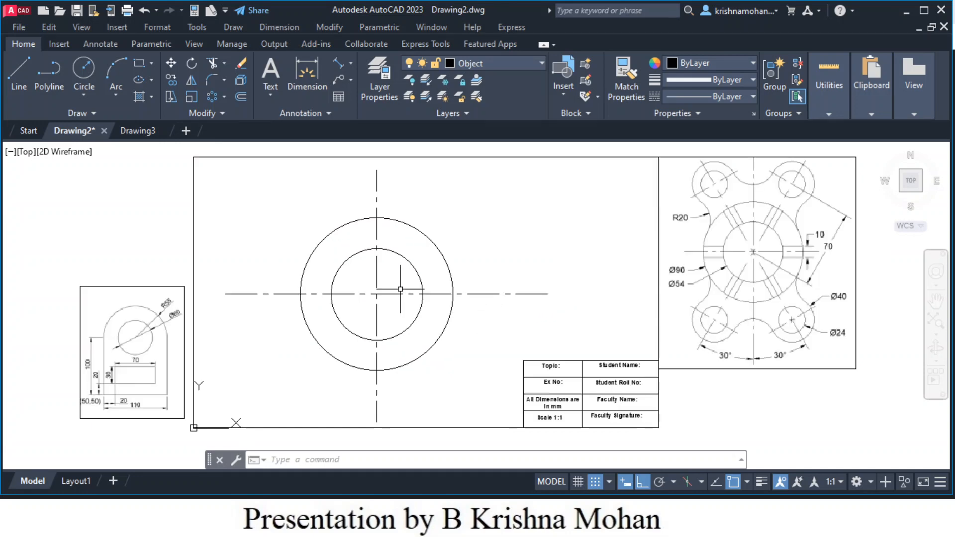
pyautogui.scroll(5, 399, 288)
pyautogui.scroll(-3, 597, 321)
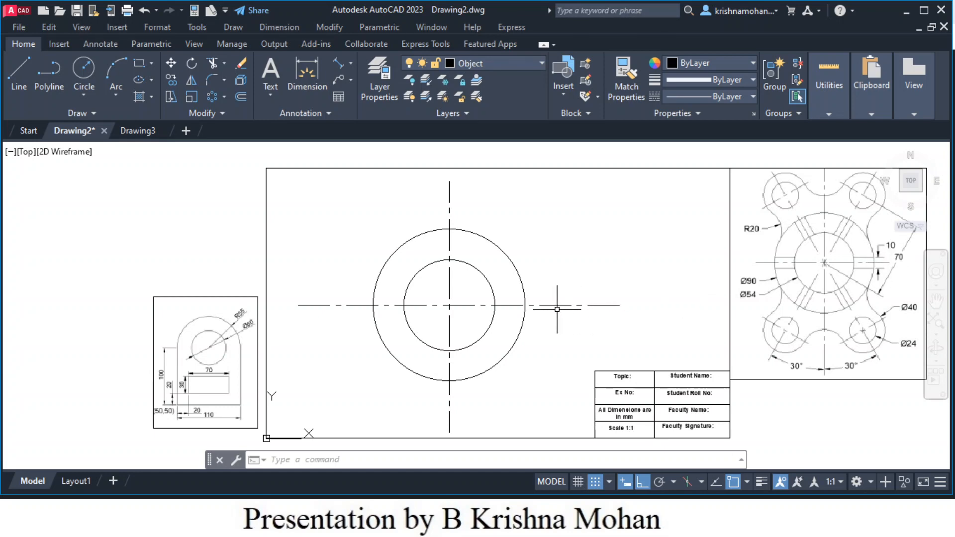
pyautogui.moveTo(558, 306)
pyautogui.click(242, 101)
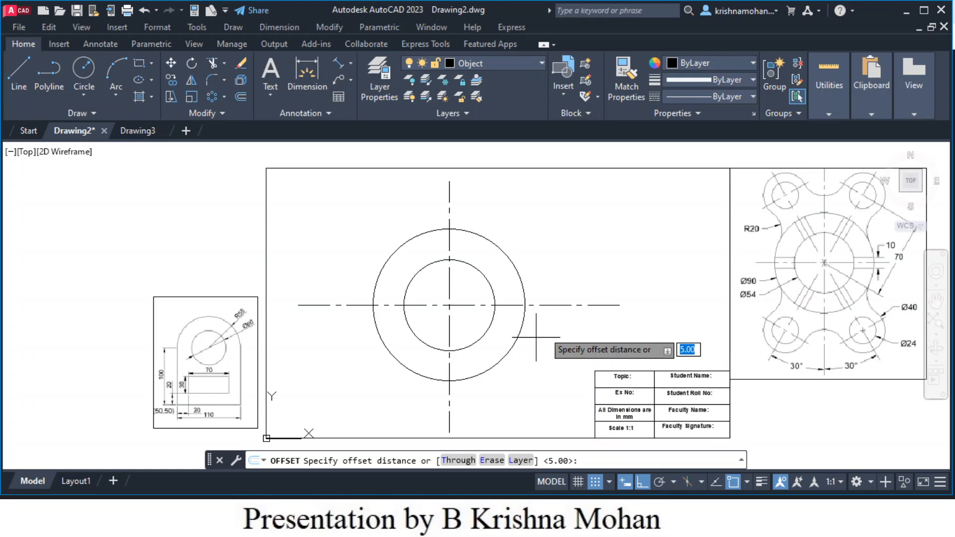
pyautogui.write('5')
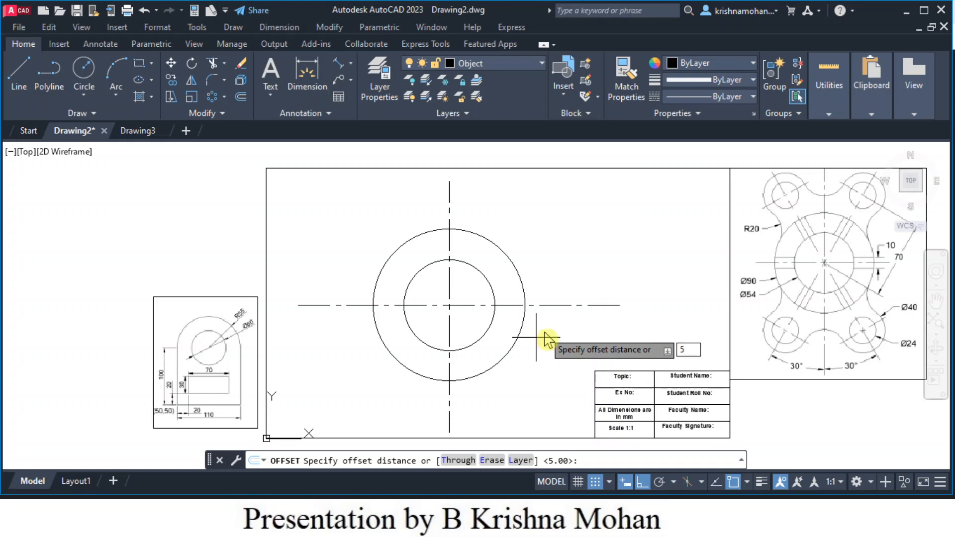
pyautogui.press('Return')
pyautogui.click(553, 305)
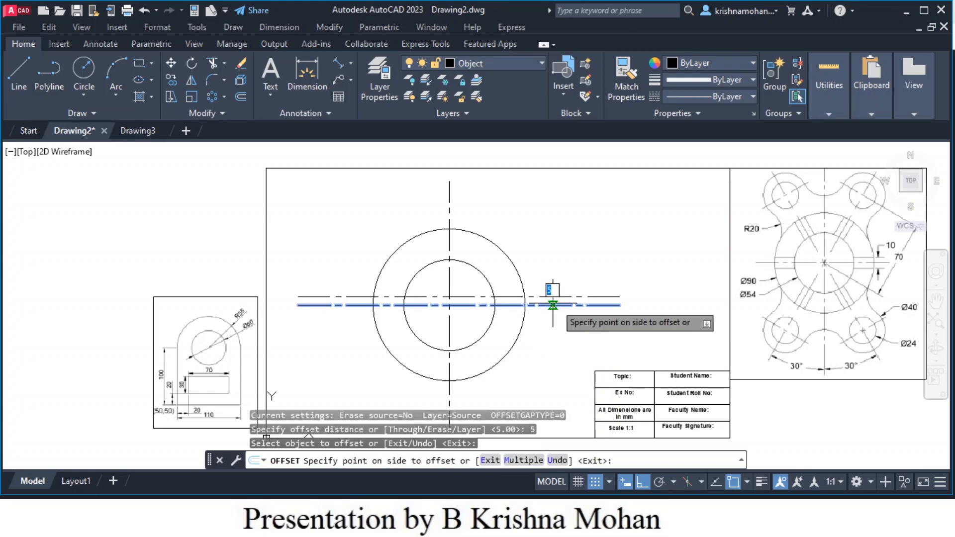
pyautogui.click(555, 286)
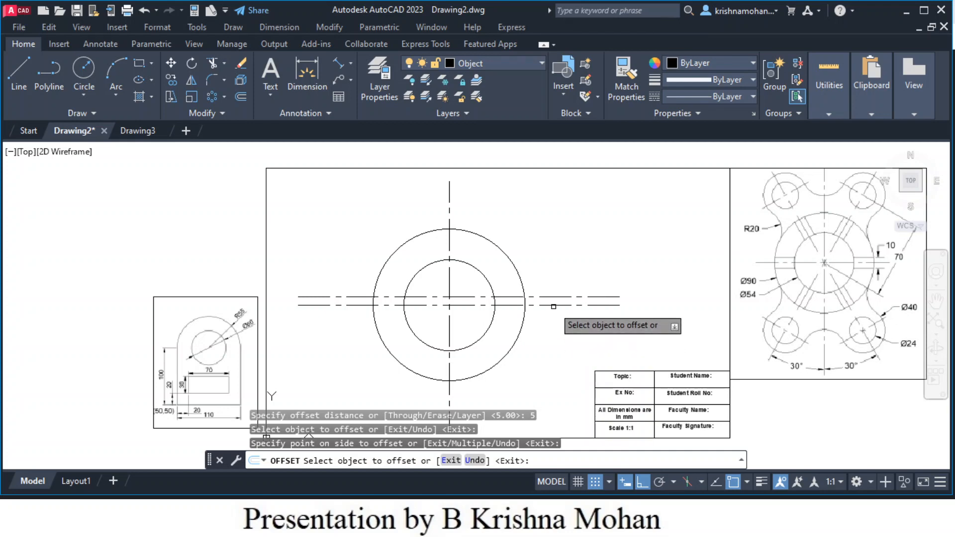
pyautogui.click(553, 305)
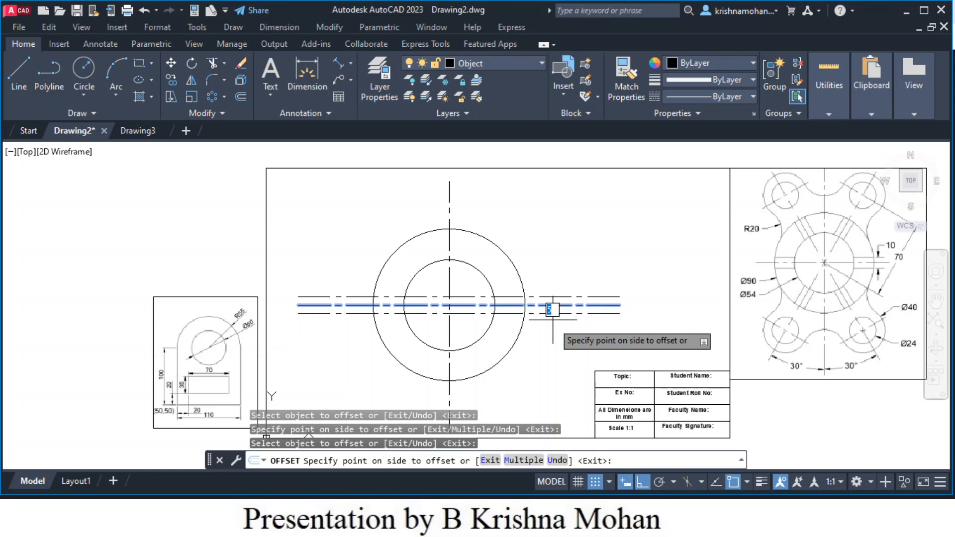
pyautogui.click(552, 320)
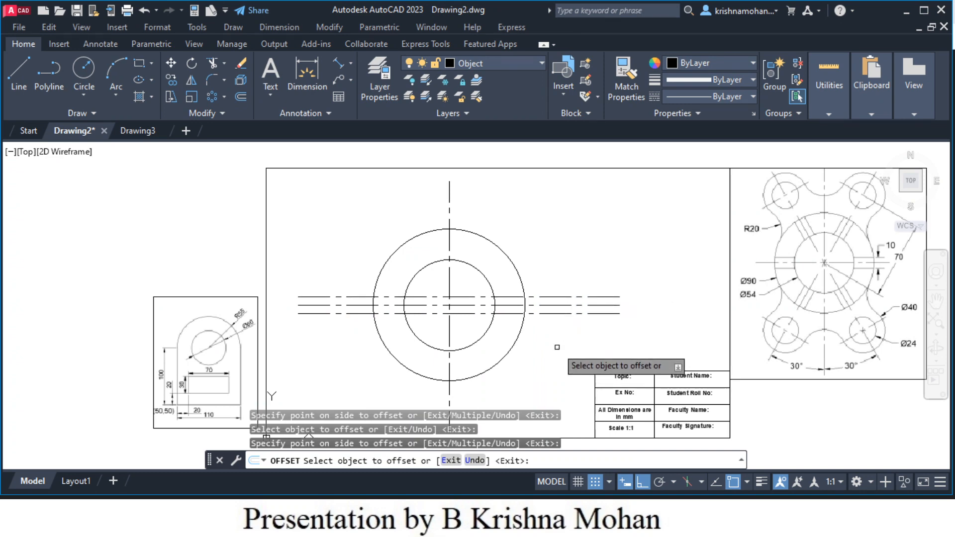
pyautogui.press('Escape')
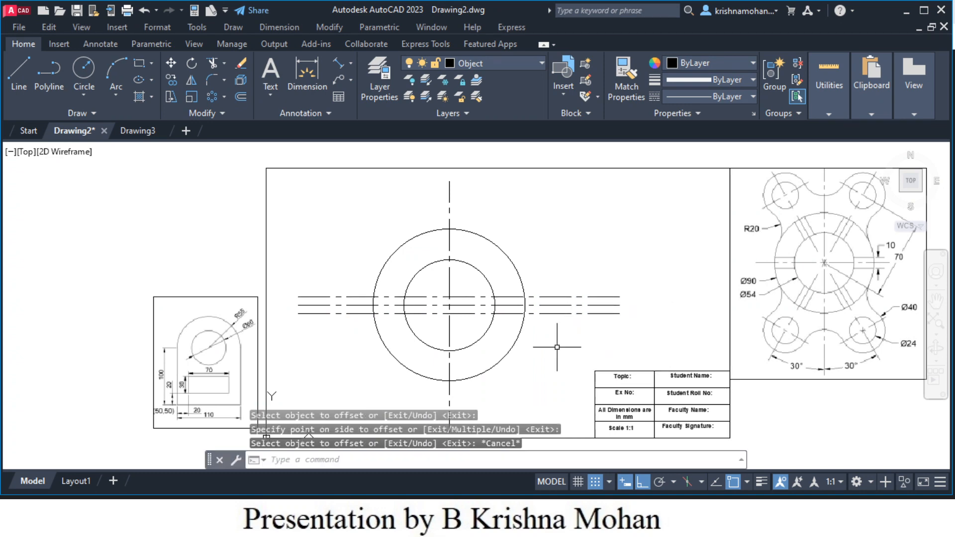
# - Move the two offset lines above and below the horizontal centre line to the Object layer and clear the selection
pyautogui.click(560, 298)
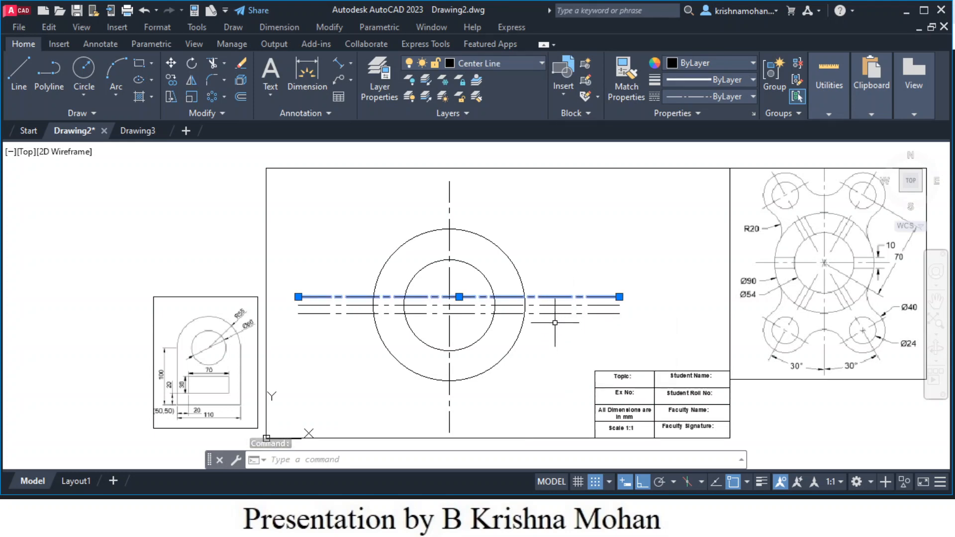
pyautogui.click(556, 314)
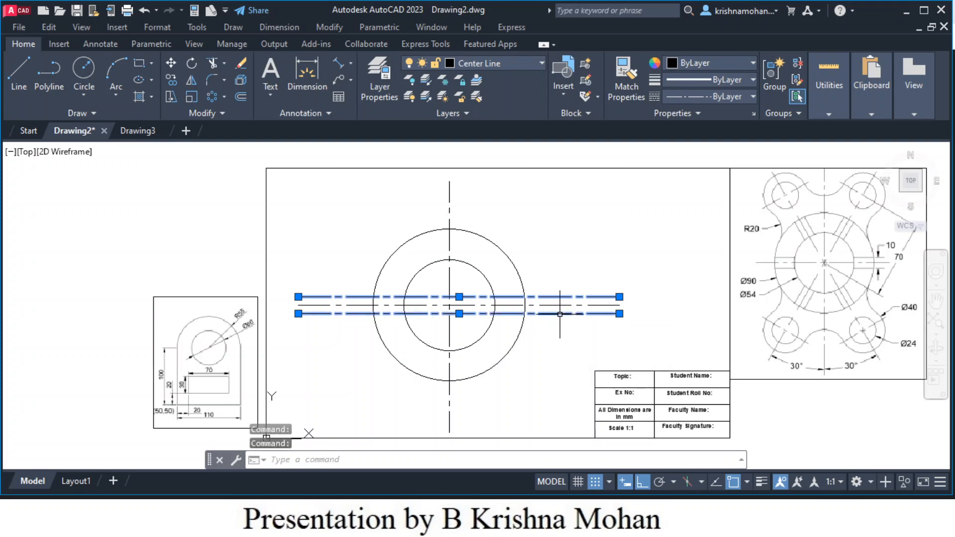
pyautogui.click(543, 64)
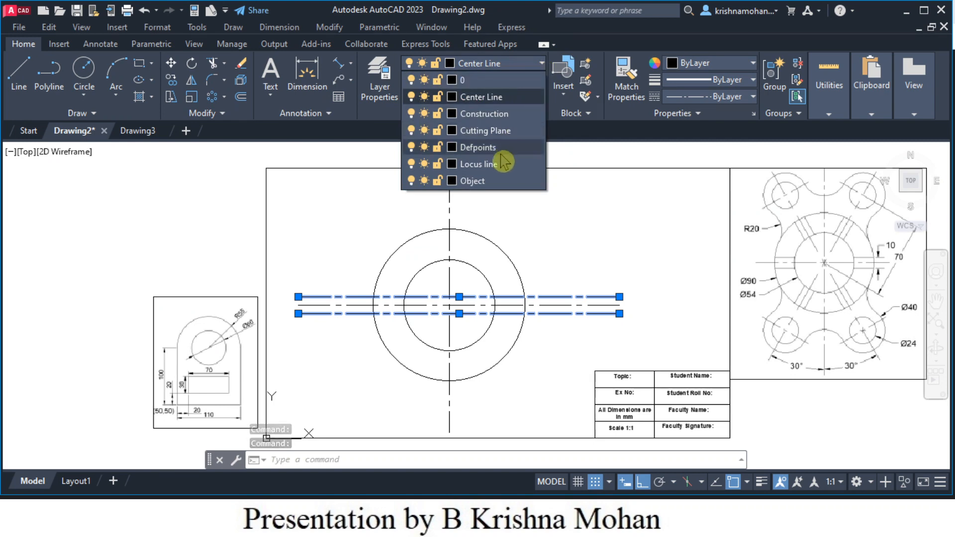
pyautogui.click(480, 183)
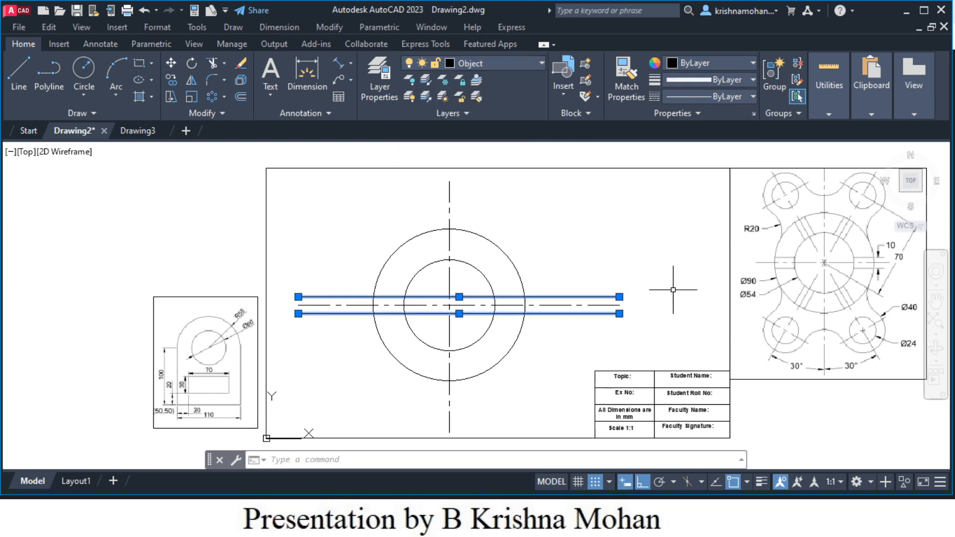
pyautogui.press('Escape')
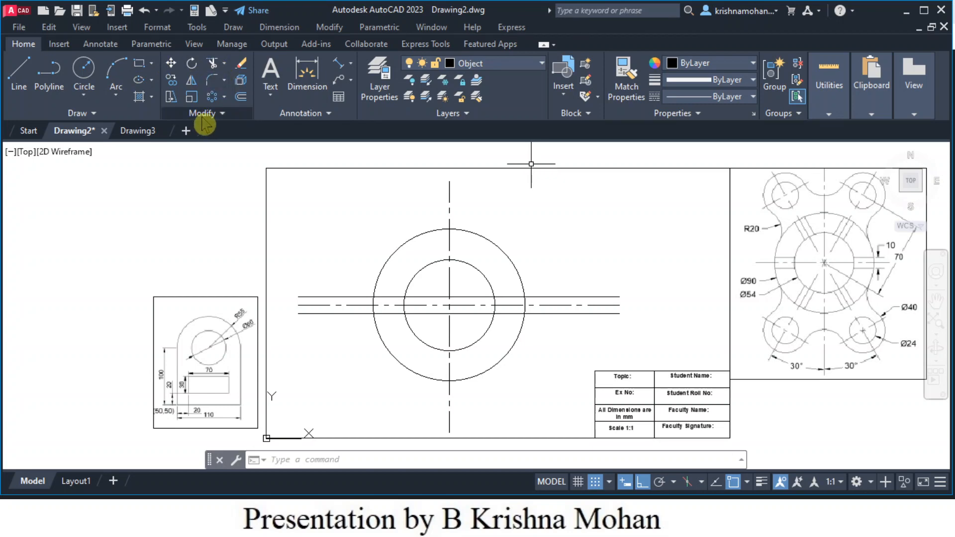
# - Trim both offset lines so that only their segments between the inner and outer circles on the right side remain
pyautogui.click(212, 63)
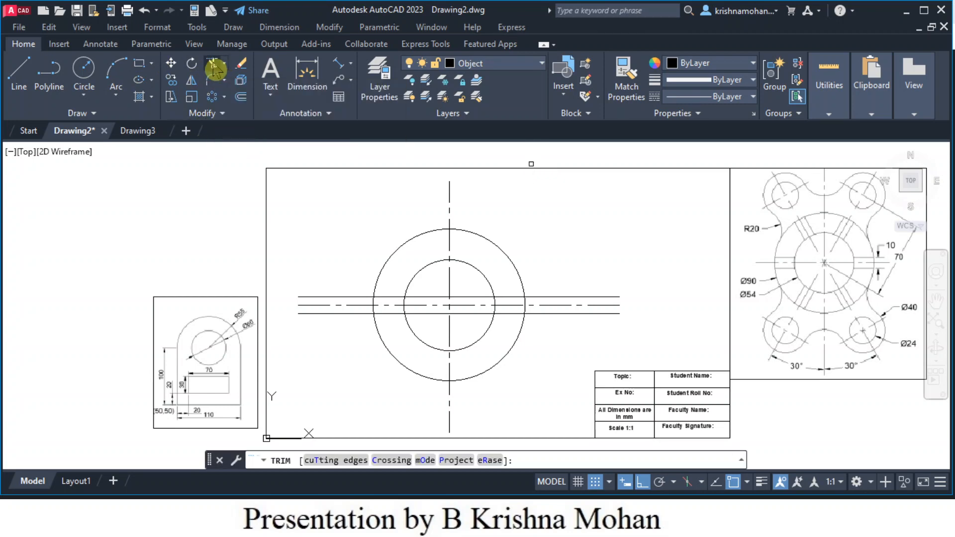
pyautogui.click(339, 296)
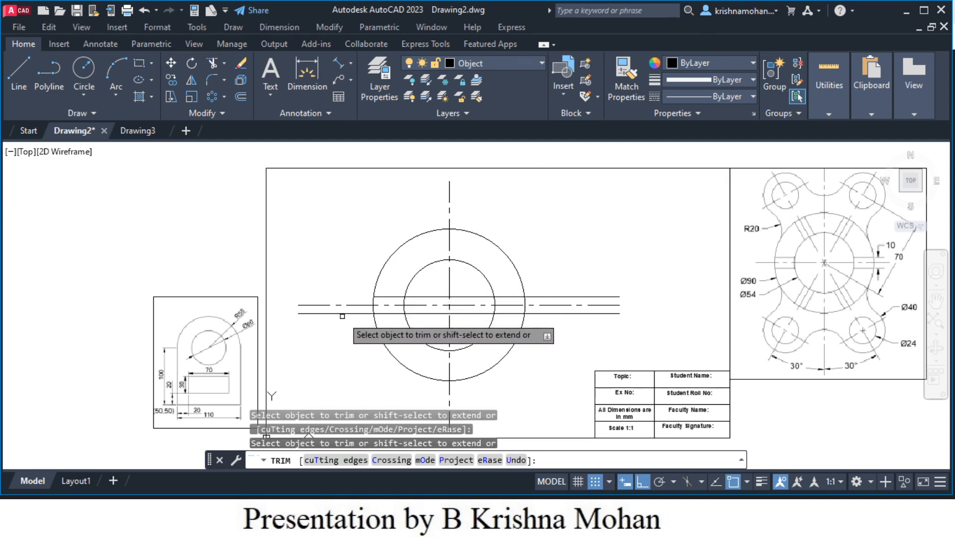
pyautogui.click(343, 315)
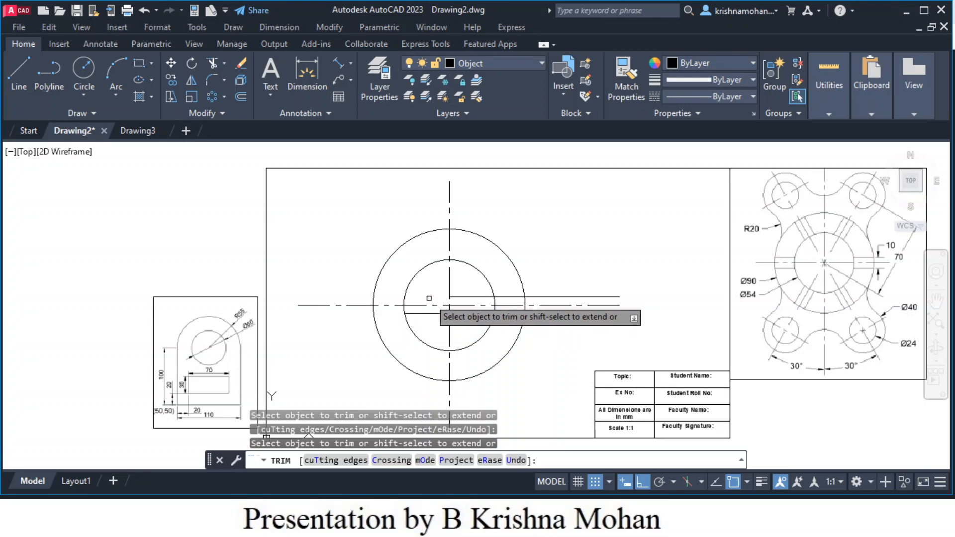
pyautogui.click(425, 314)
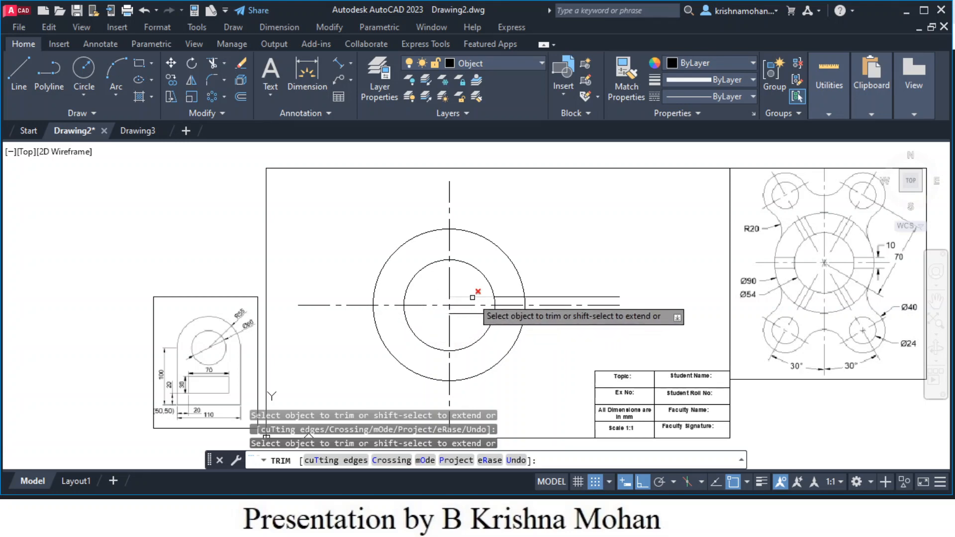
pyautogui.click(472, 298)
pyautogui.click(467, 313)
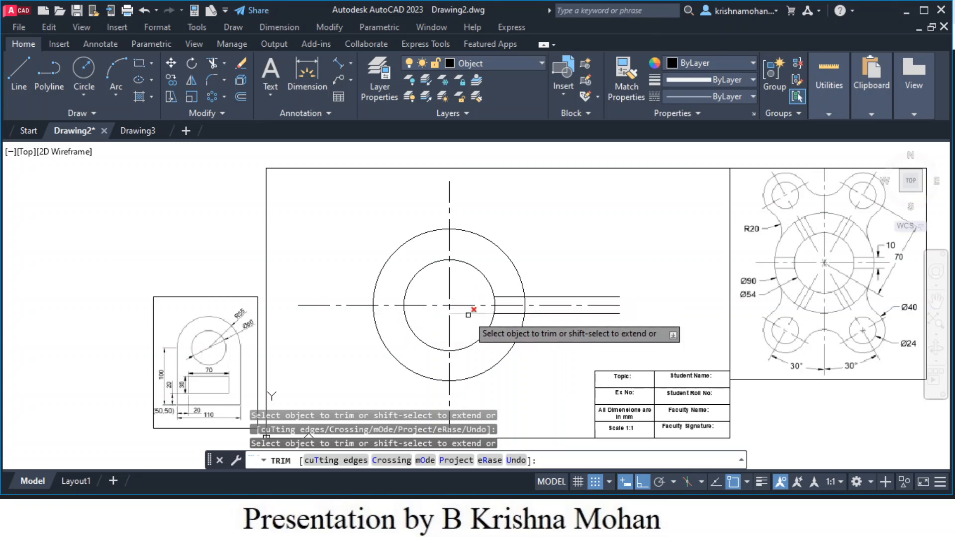
pyautogui.click(575, 319)
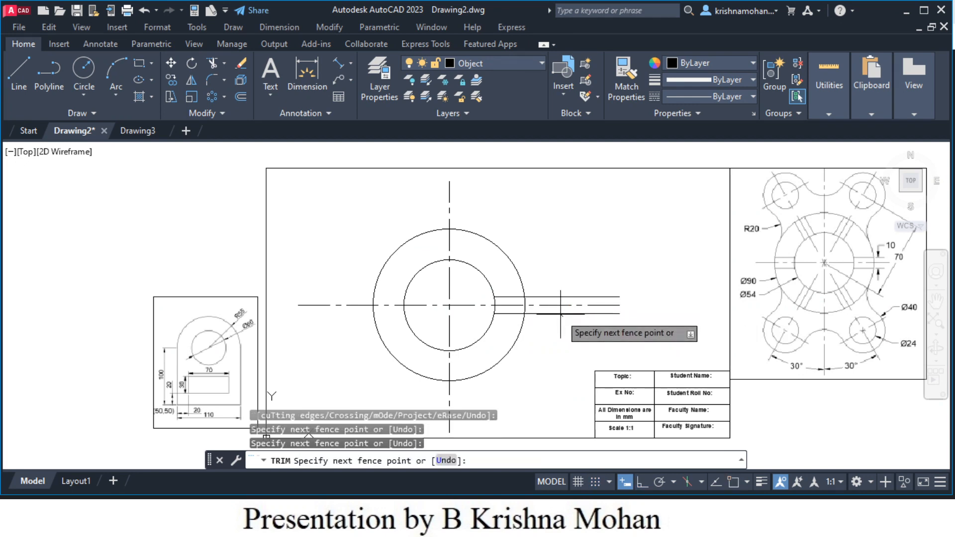
pyautogui.press('Return')
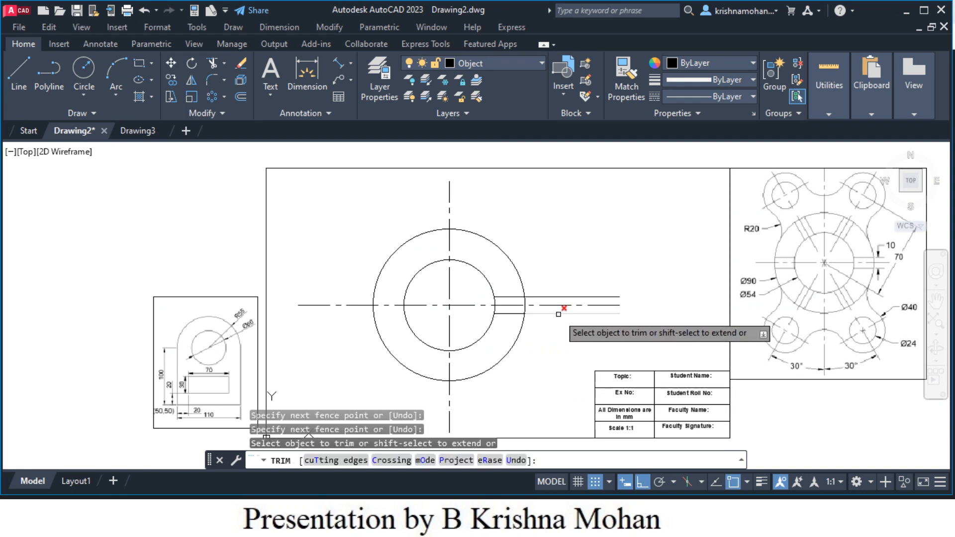
pyautogui.click(562, 300)
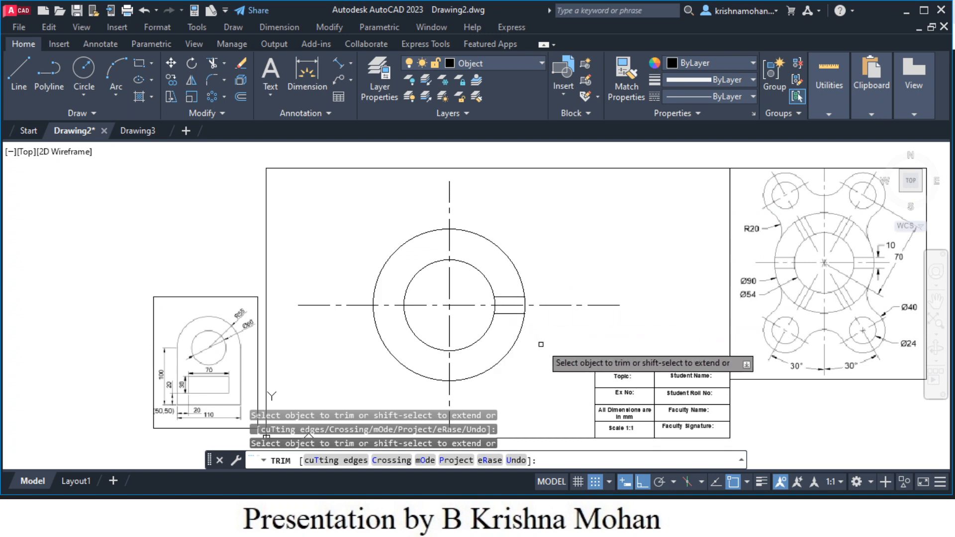
pyautogui.press('Escape')
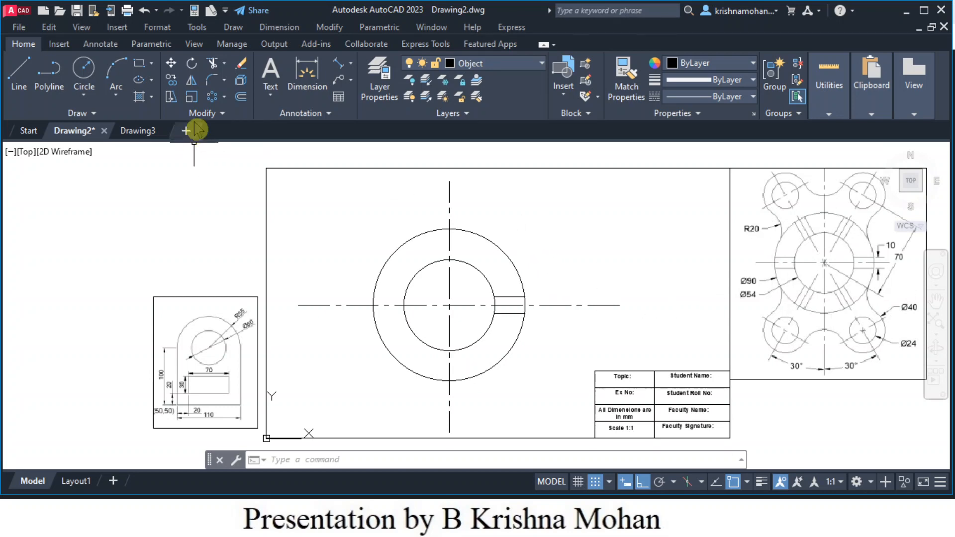
# - Create an associative polar array of the two slot lines about the circles' centre with 6 items filling 360°
pyautogui.click(225, 96)
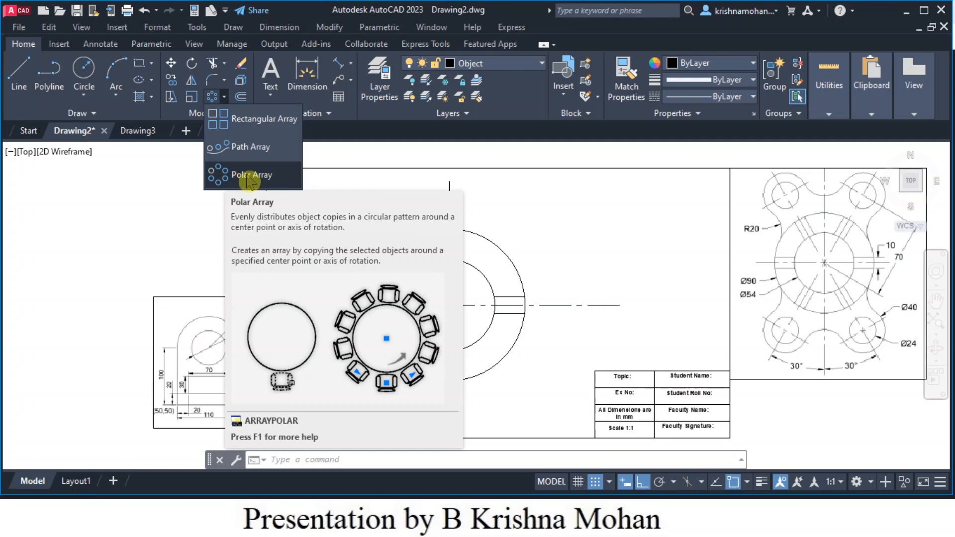
pyautogui.click(237, 177)
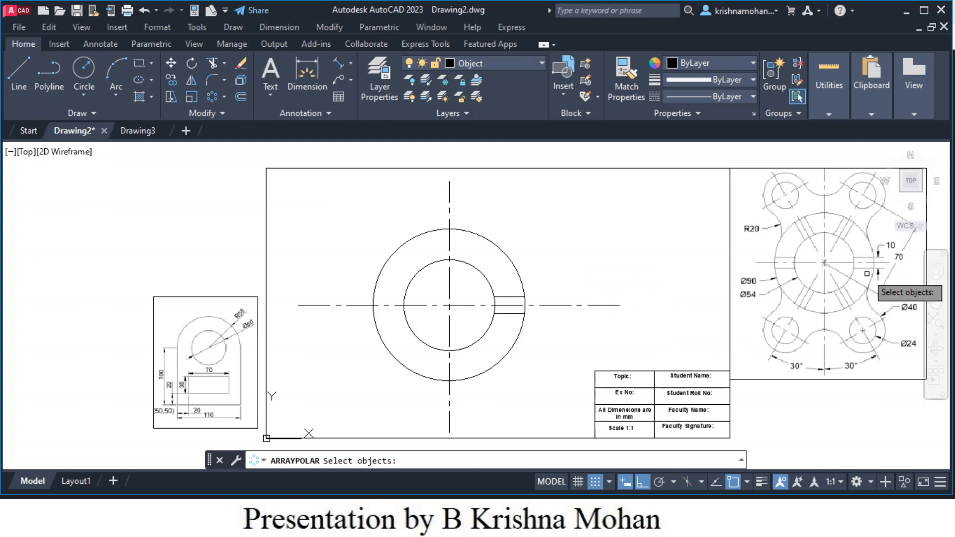
pyautogui.click(506, 297)
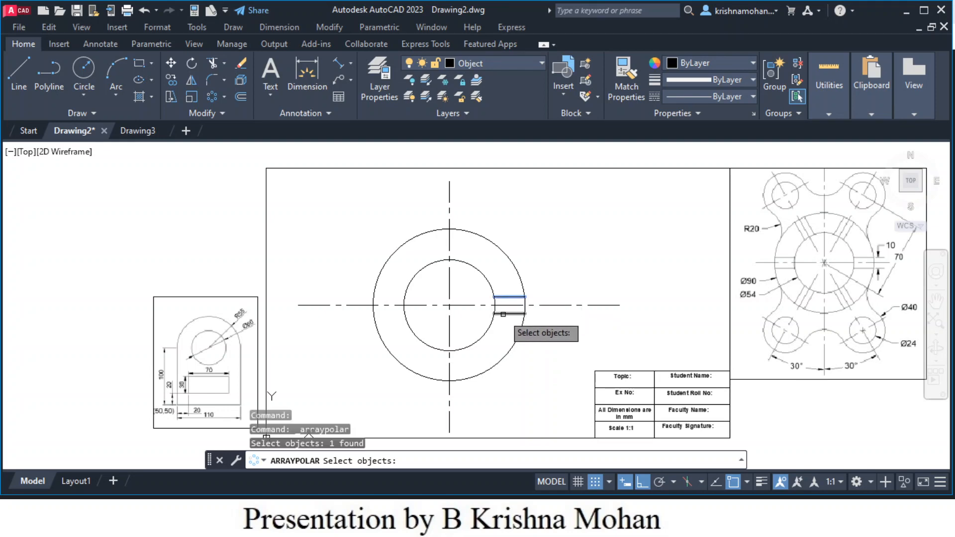
pyautogui.click(503, 314)
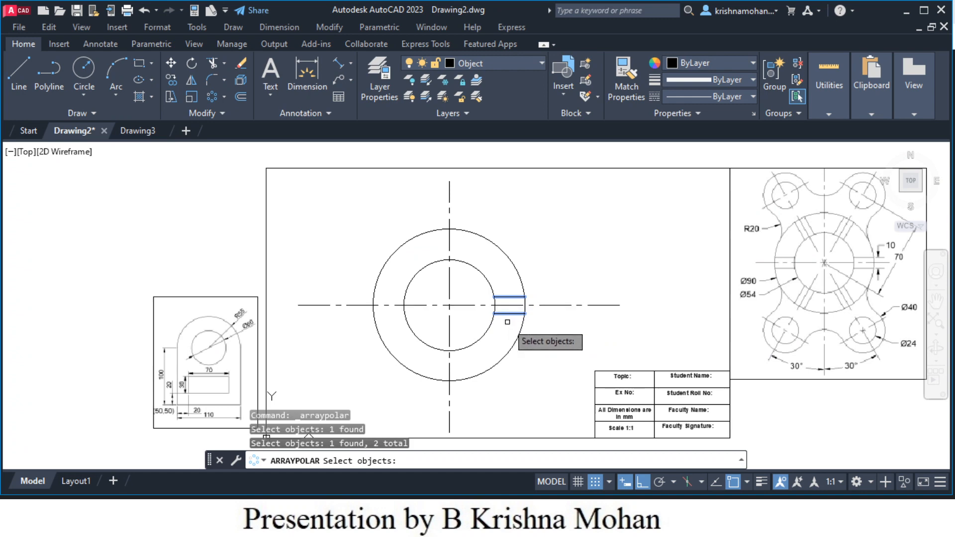
pyautogui.press('Return')
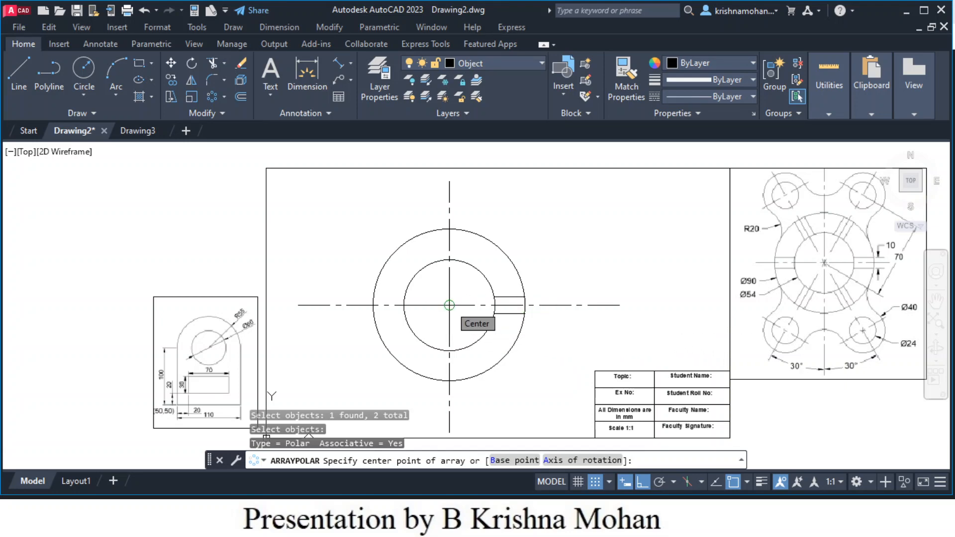
pyautogui.click(449, 305)
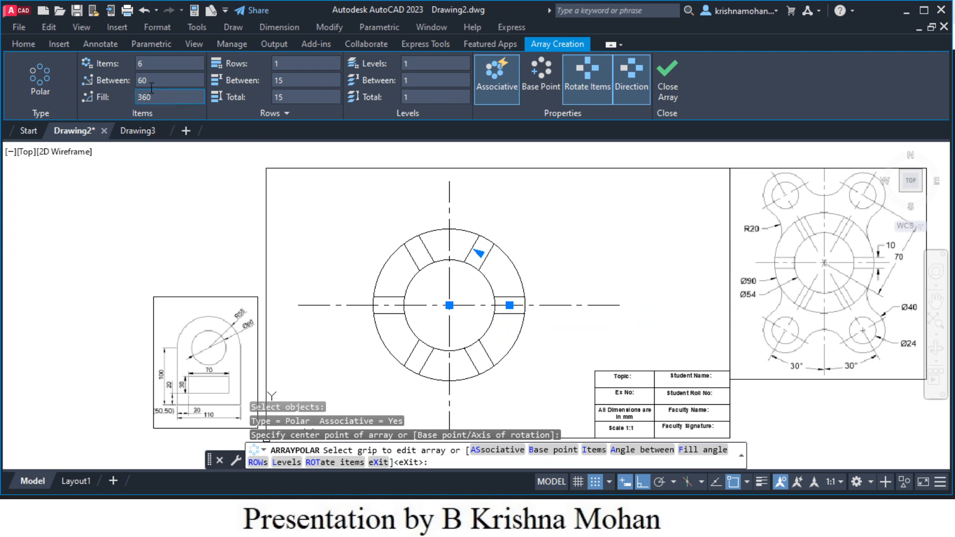
pyautogui.click(139, 64)
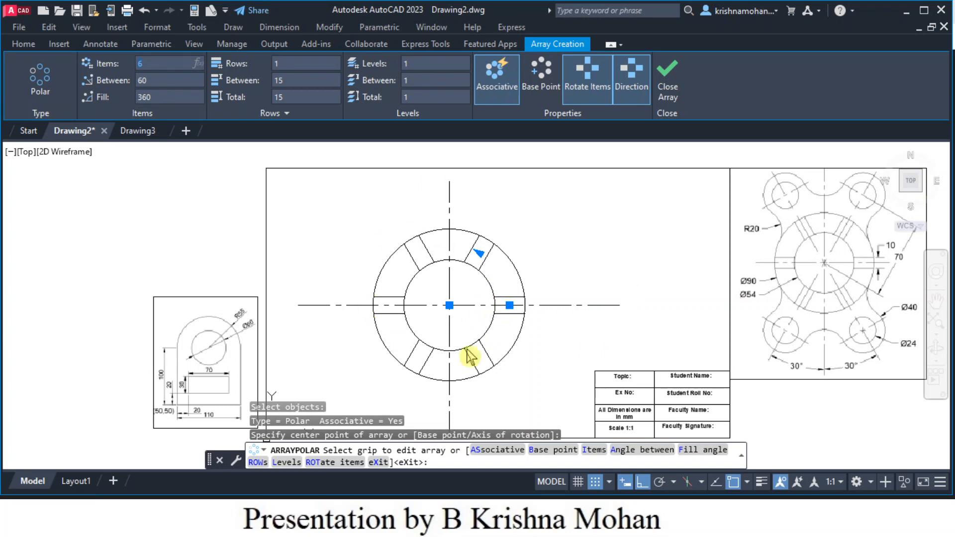
pyautogui.click(667, 80)
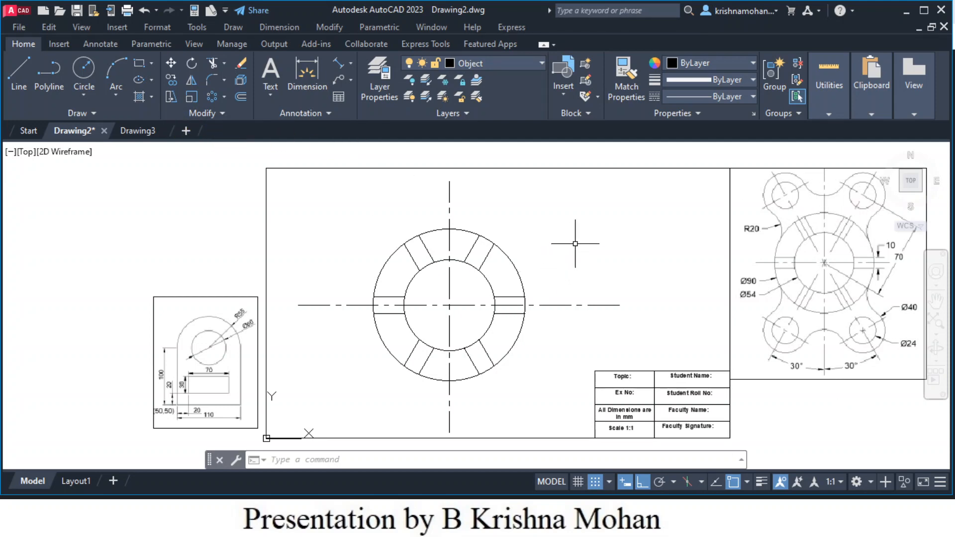
# - On the Center Line layer with Ortho off, draw a 70 mm line at 60° from the centre of the circles
pyautogui.click(21, 79)
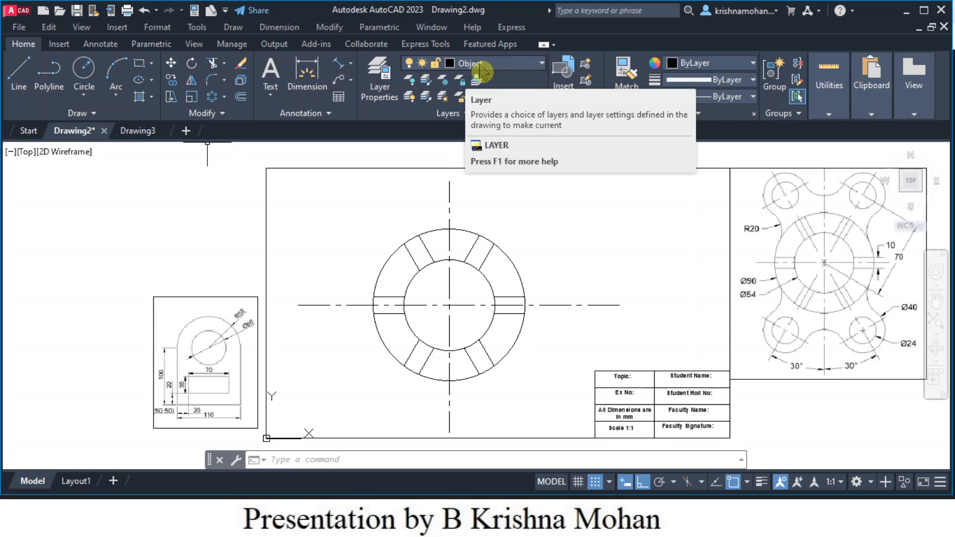
pyautogui.click(542, 65)
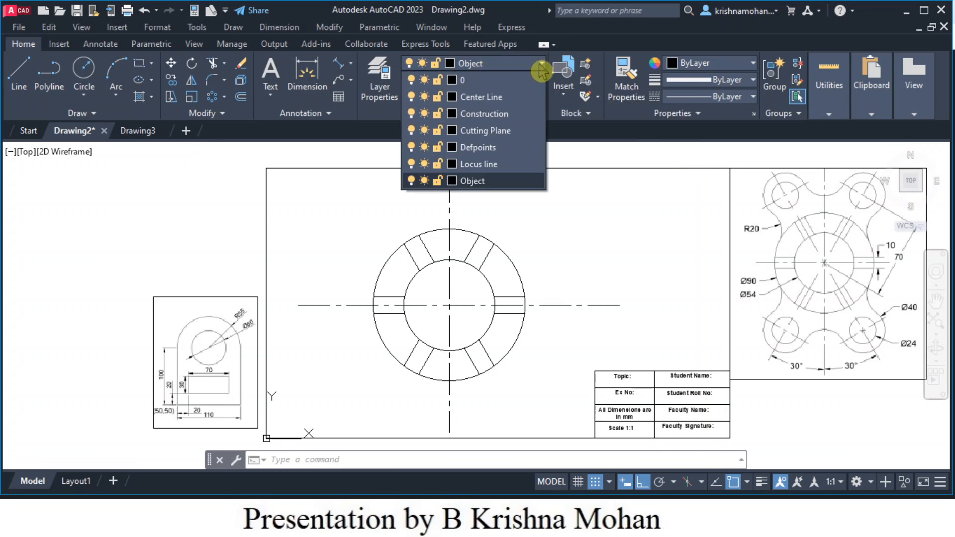
pyautogui.click(482, 98)
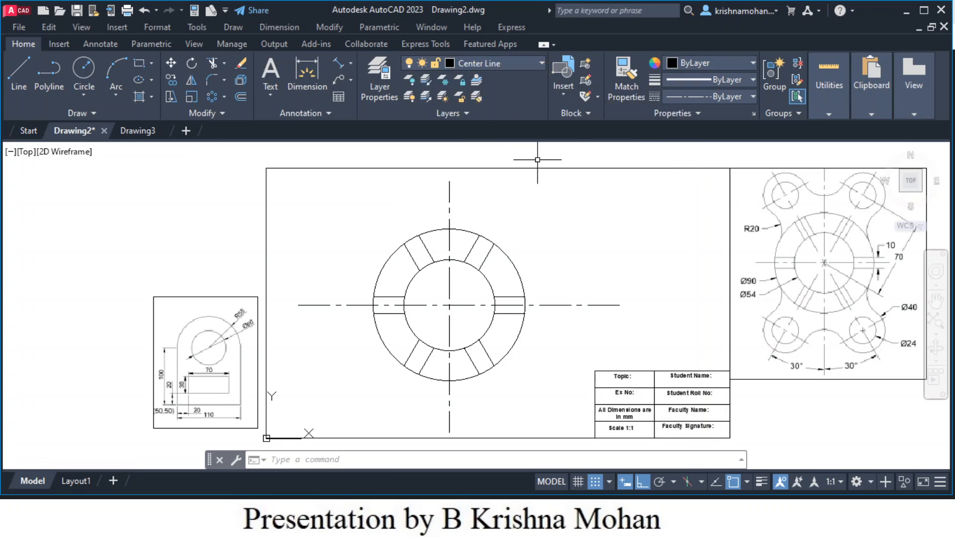
pyautogui.click(20, 75)
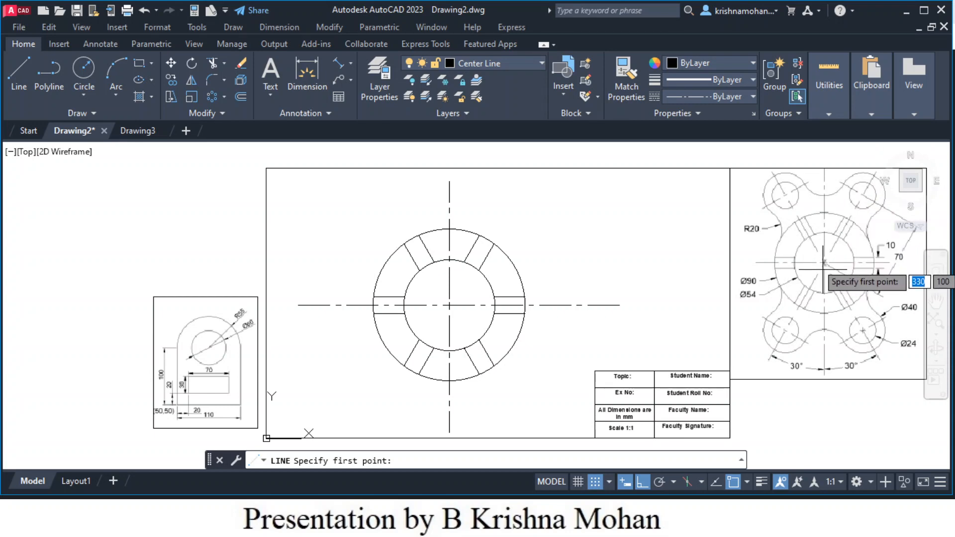
pyautogui.click(641, 485)
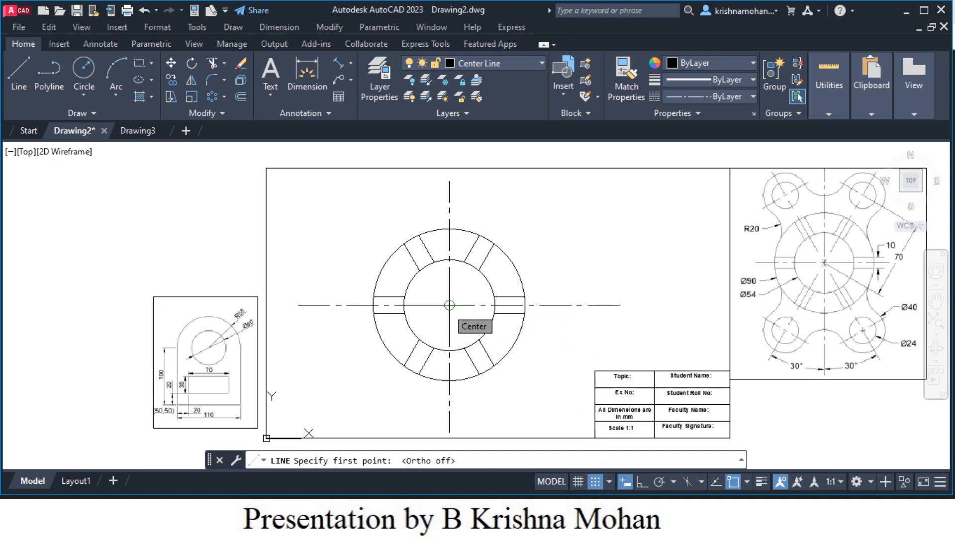
pyautogui.click(449, 305)
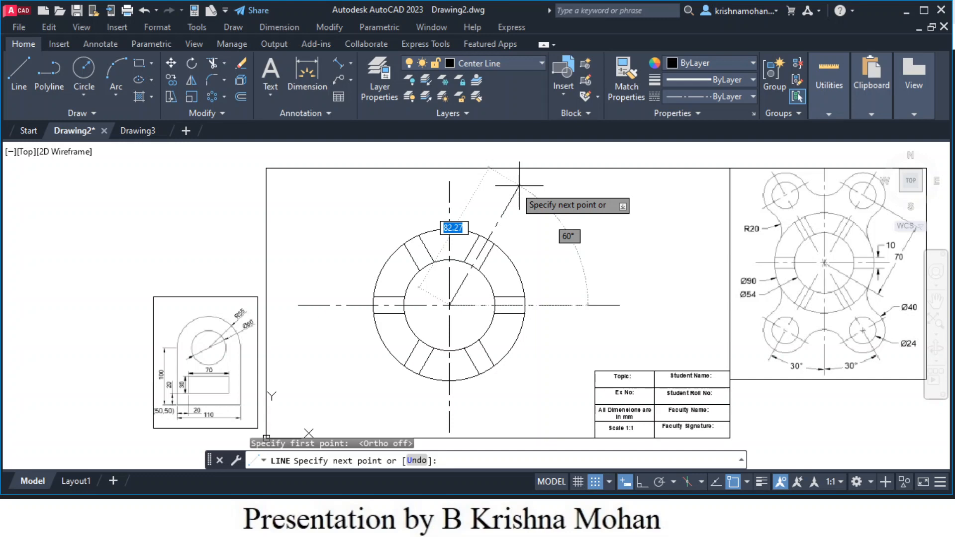
pyautogui.write('70')
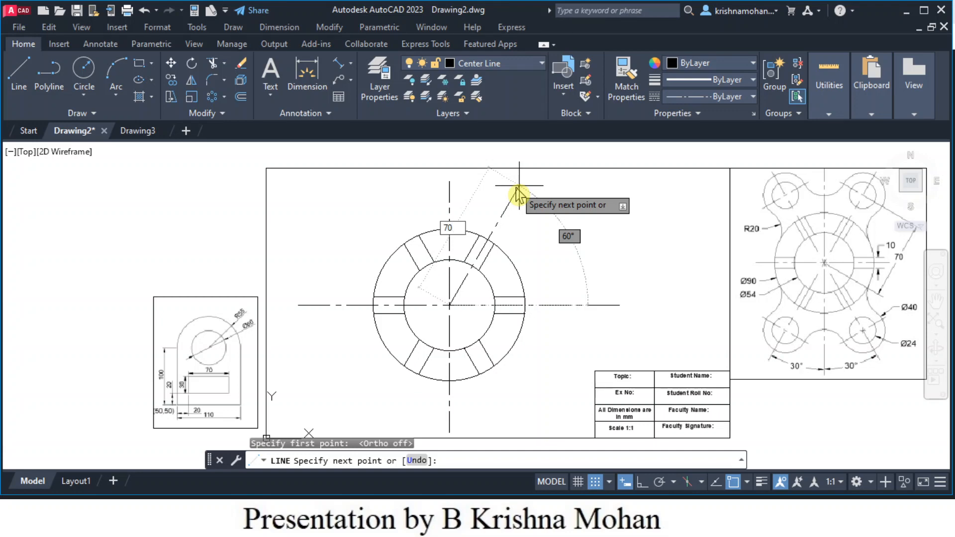
pyautogui.press('Tab')
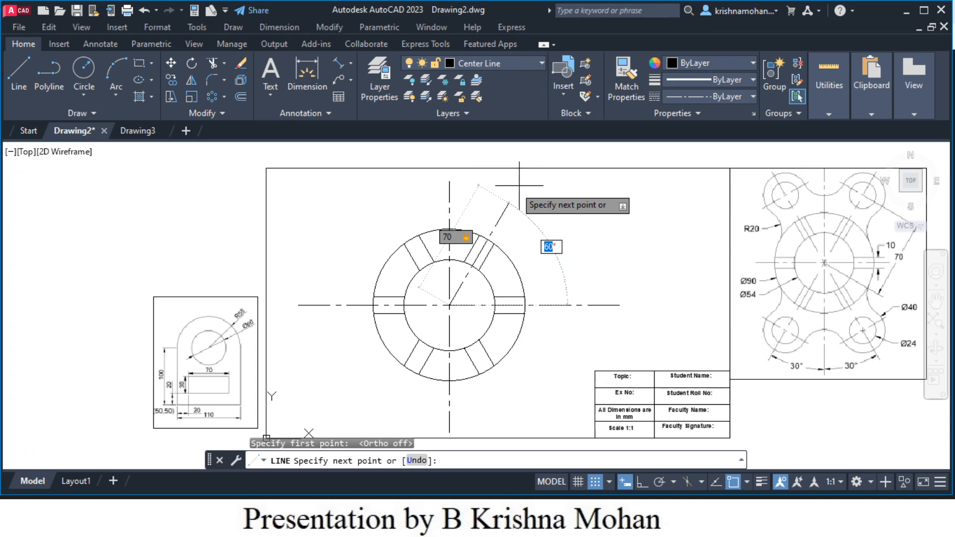
pyautogui.write('60')
pyautogui.press('Return')
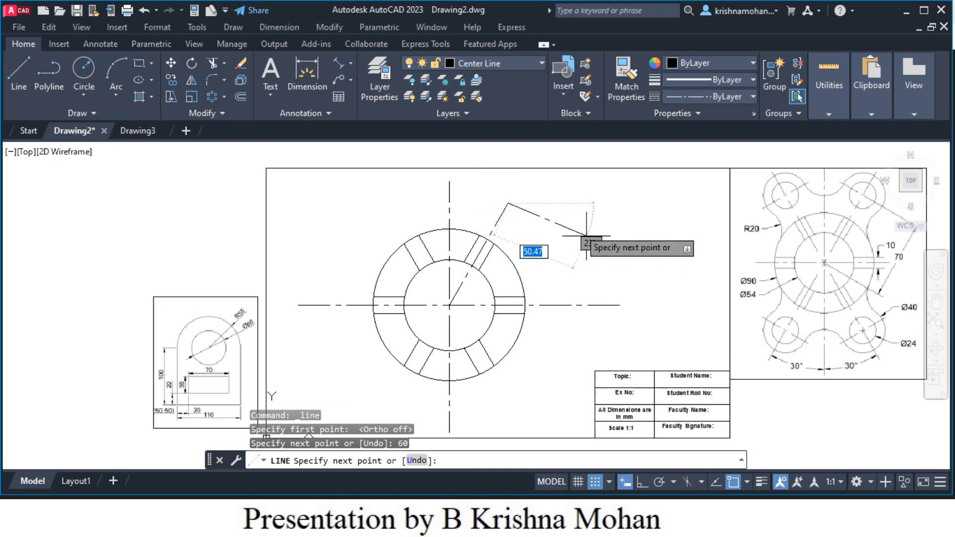
pyautogui.press('Escape')
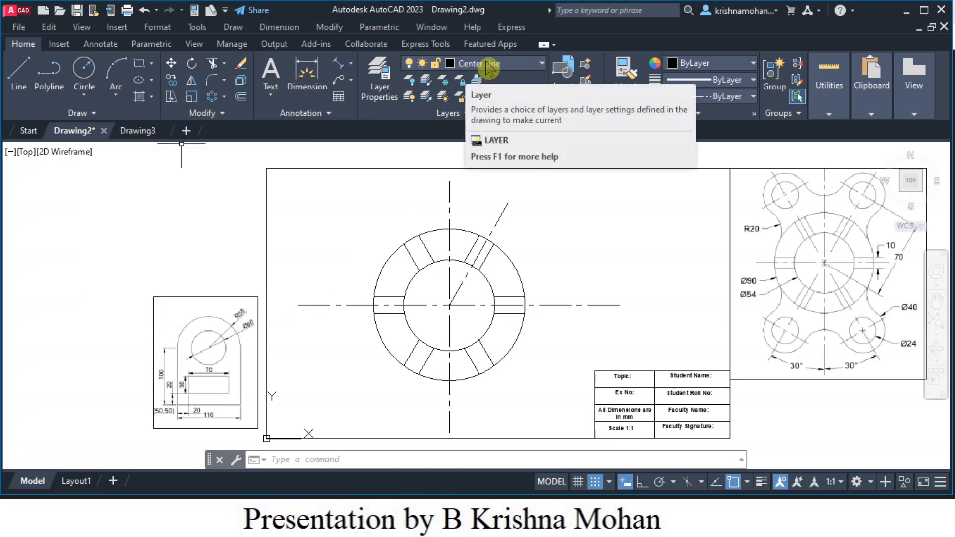
# - On the Object layer, draw a circle of radius 12 mm centred on the outer end of the inclined centre line
pyautogui.click(543, 70)
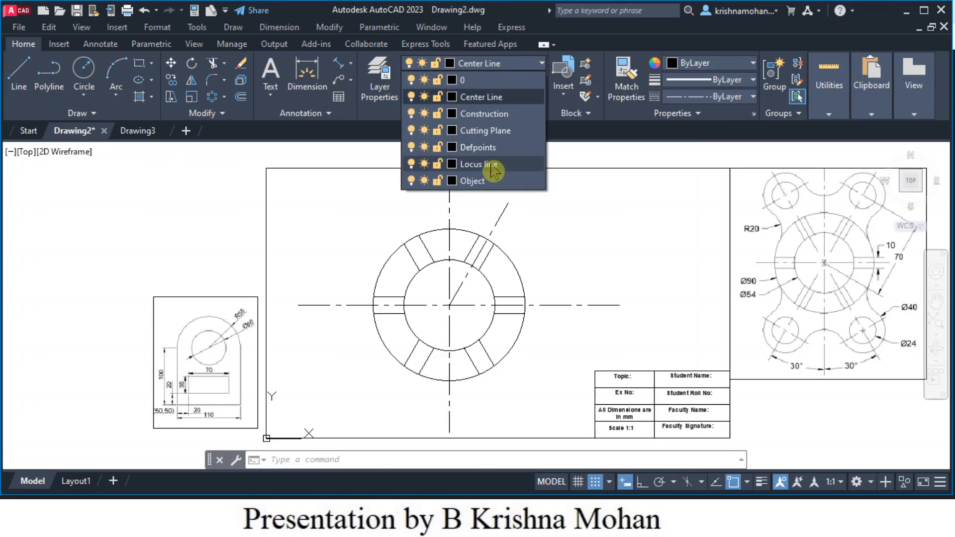
pyautogui.click(473, 185)
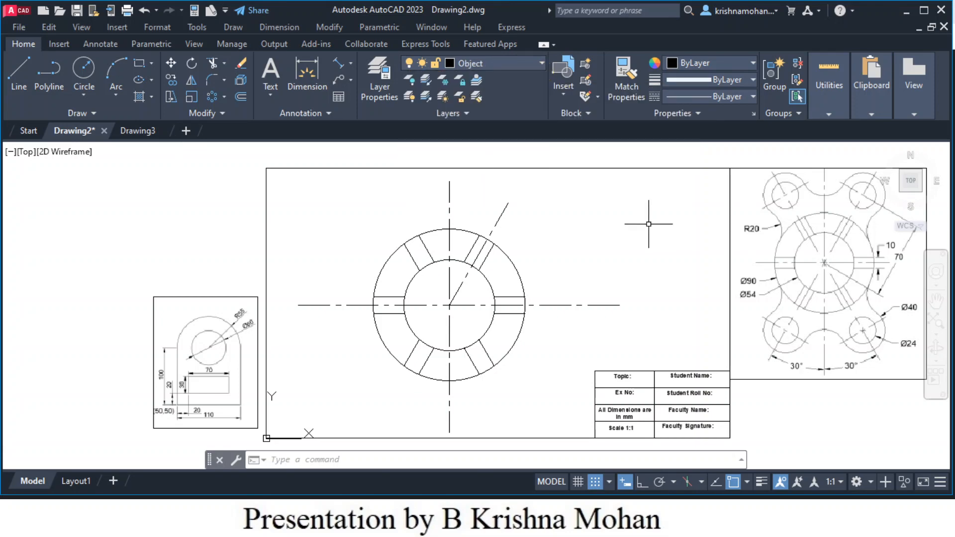
pyautogui.click(83, 70)
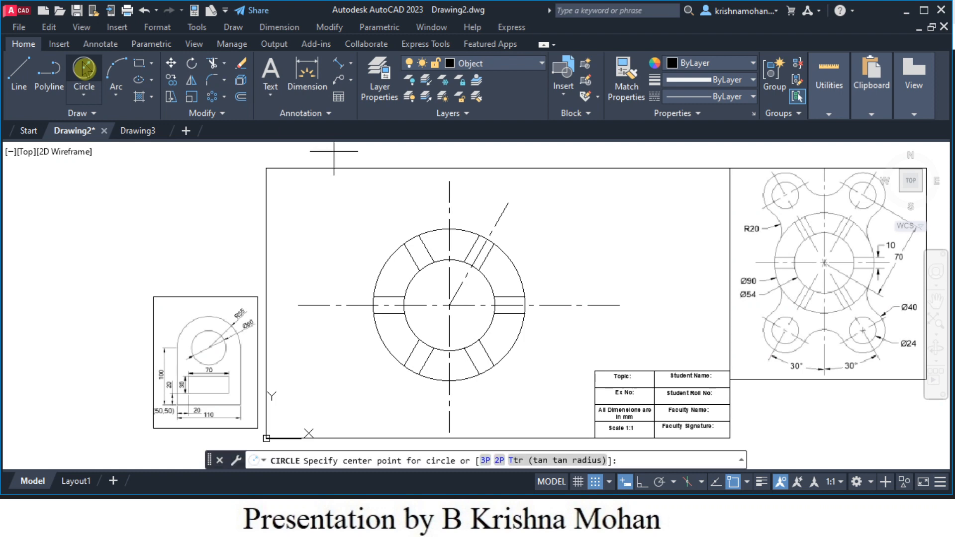
pyautogui.click(509, 203)
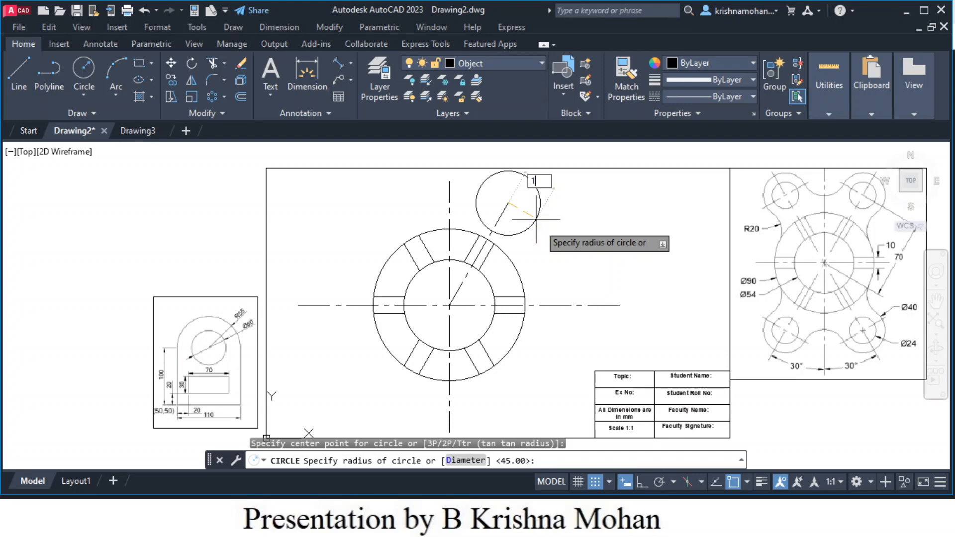
pyautogui.press('Return')
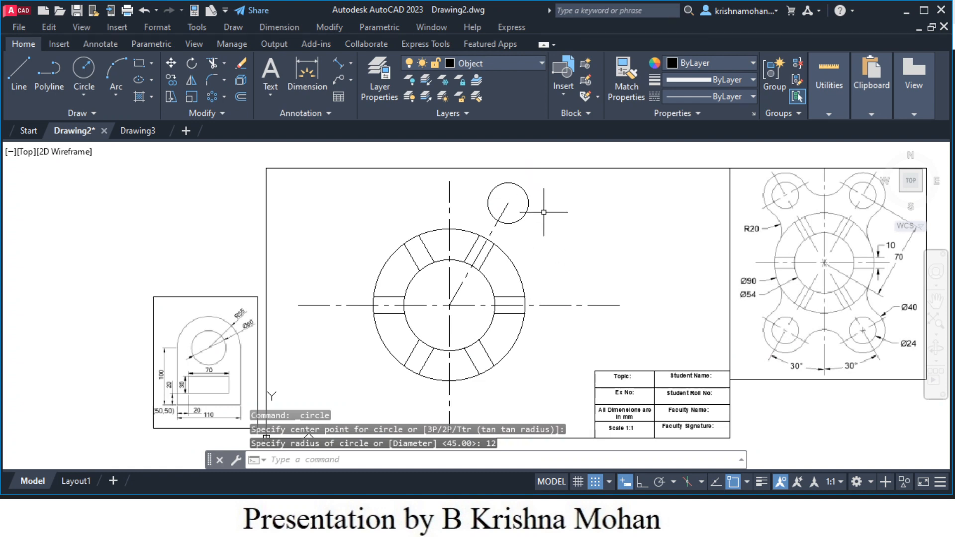
# - Draw a concentric circle of radius 20 mm around the 12 mm radius circle
pyautogui.press('Return')
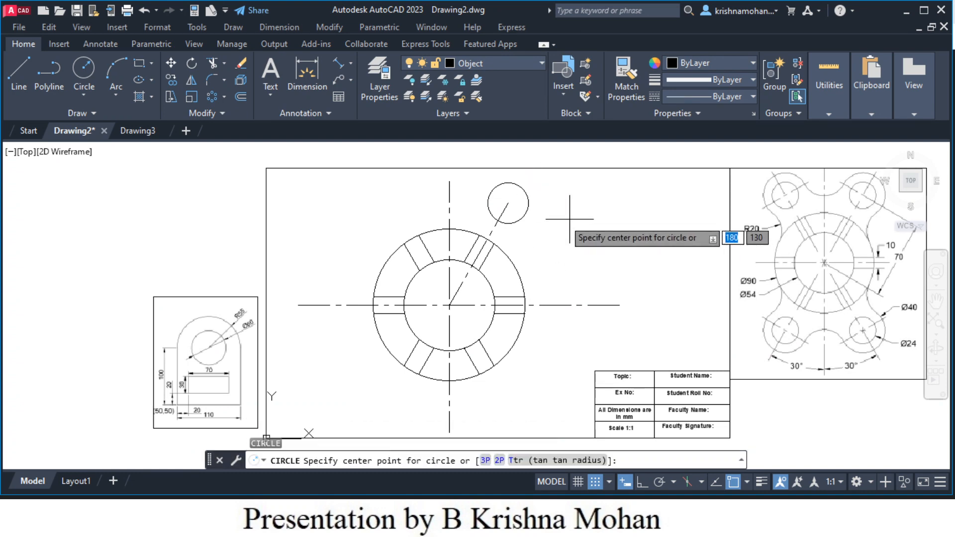
pyautogui.click(508, 203)
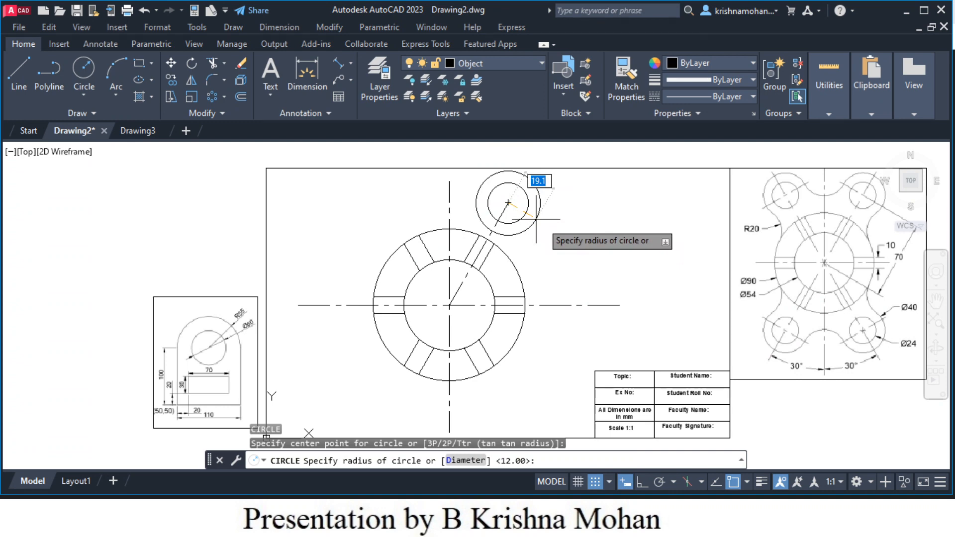
pyautogui.write('20')
pyautogui.press('Return')
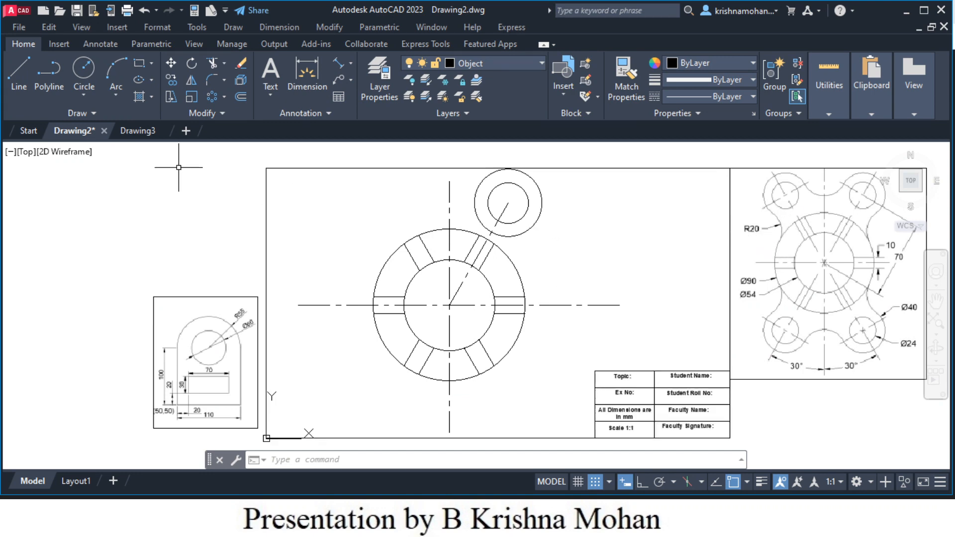
# - Draw a Tan, Tan, Radius circle of radius 20 mm touching the lobe's outer circle and the Ø90 circle on their right side
pyautogui.click(83, 97)
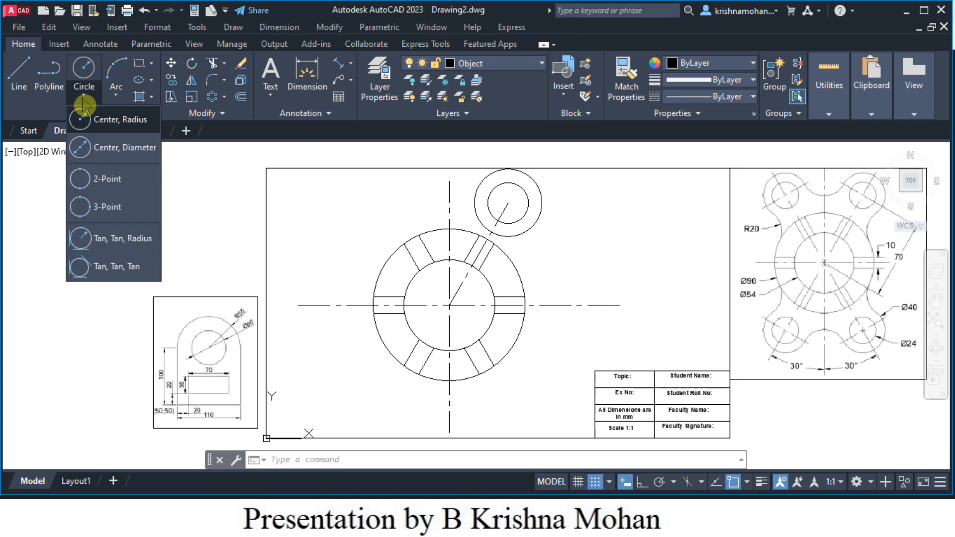
pyautogui.click(116, 241)
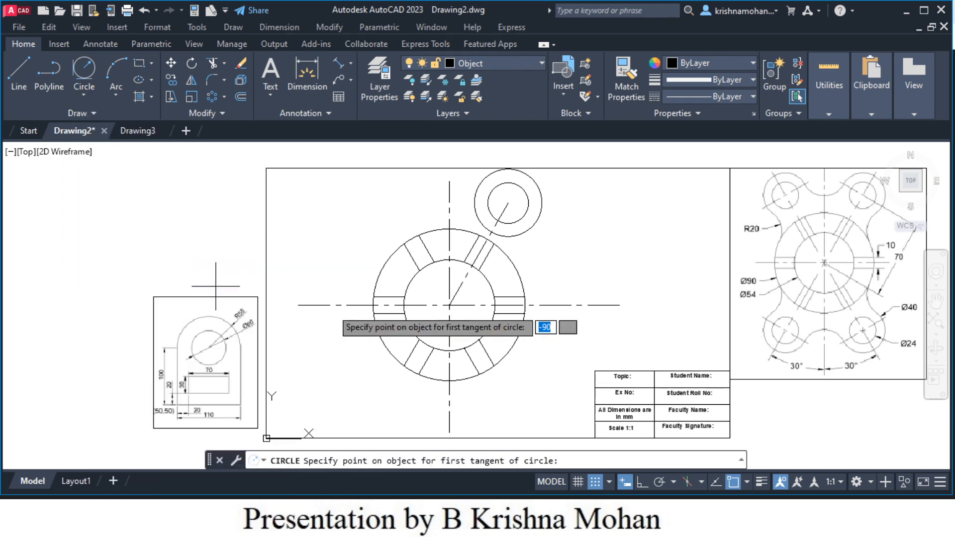
pyautogui.click(536, 236)
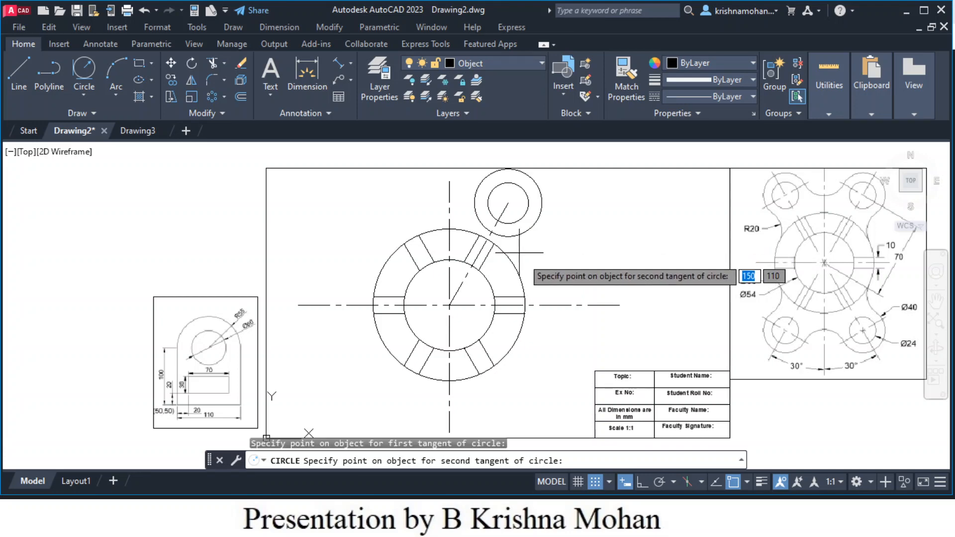
pyautogui.click(518, 271)
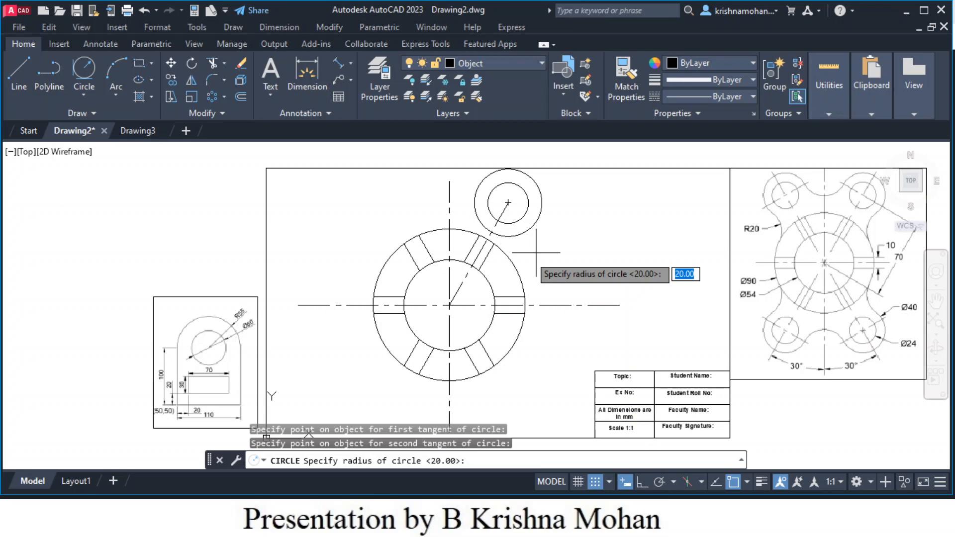
pyautogui.press('Return')
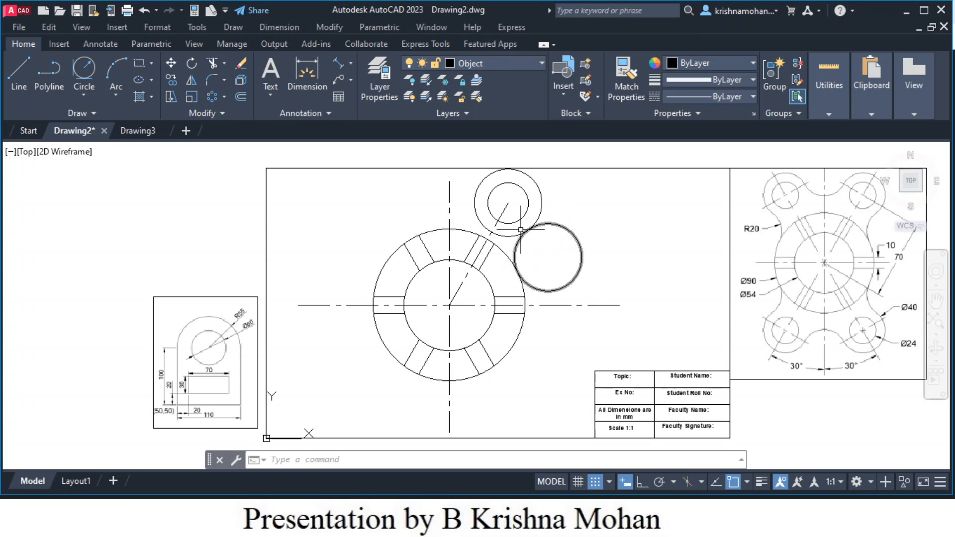
# - Trim the tangent circle so that only the blend arc between the lobe and the Ø90 circle remains
pyautogui.click(213, 65)
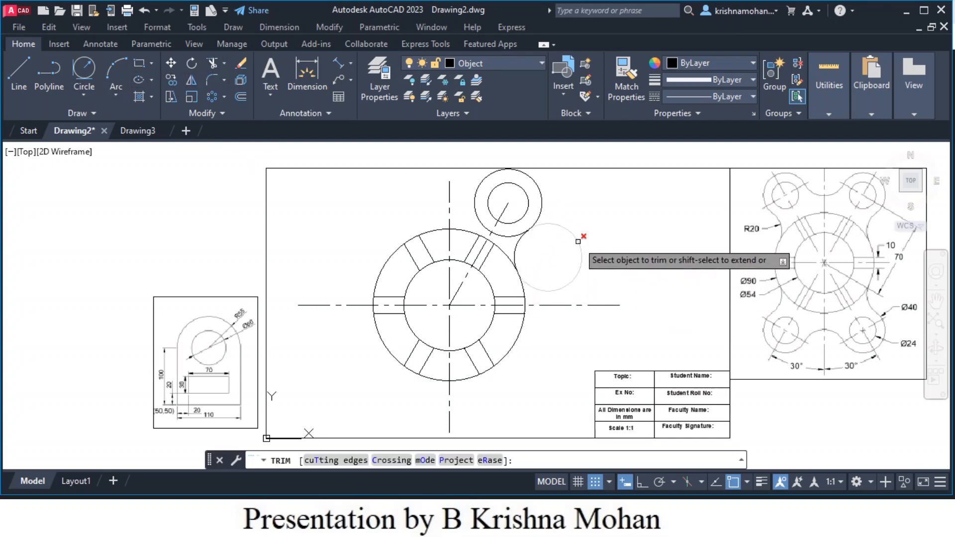
pyautogui.click(579, 238)
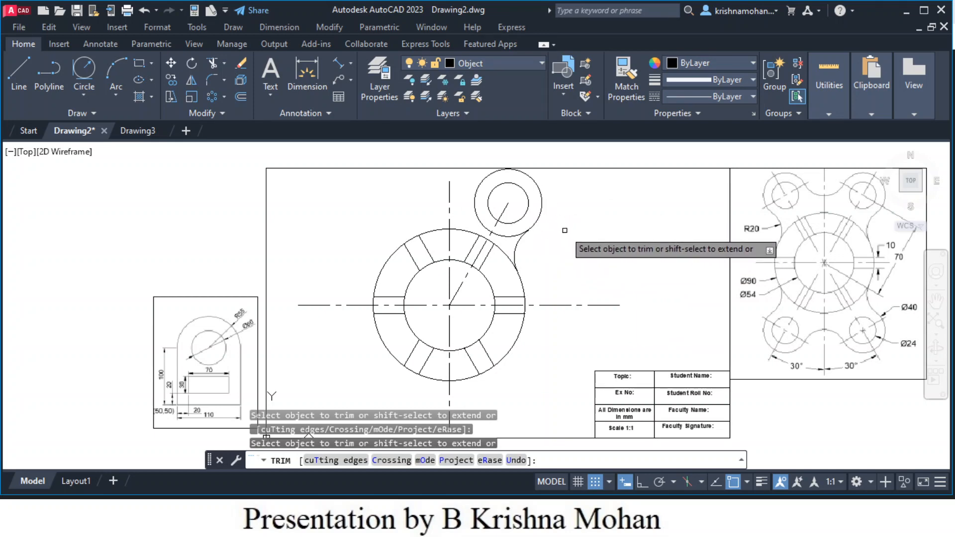
pyautogui.press('Escape')
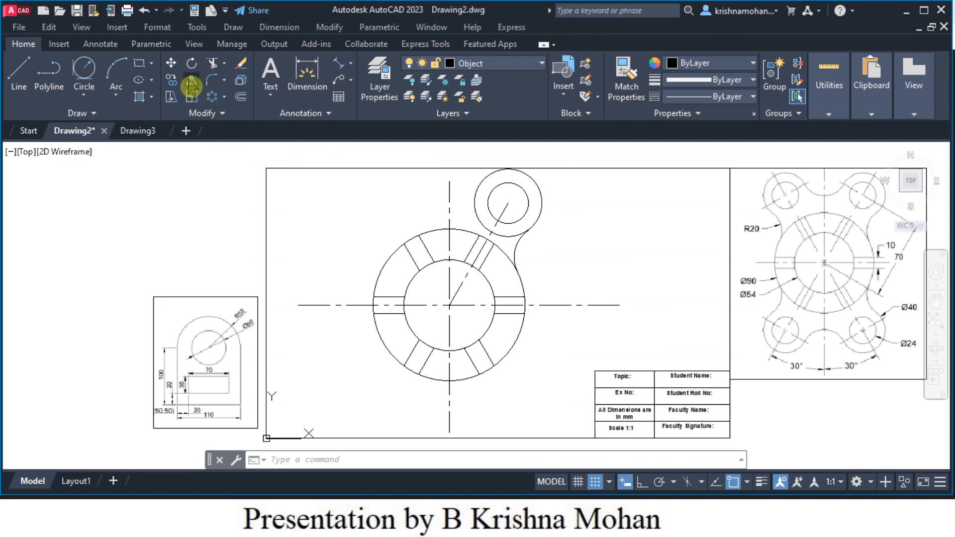
pyautogui.click(191, 84)
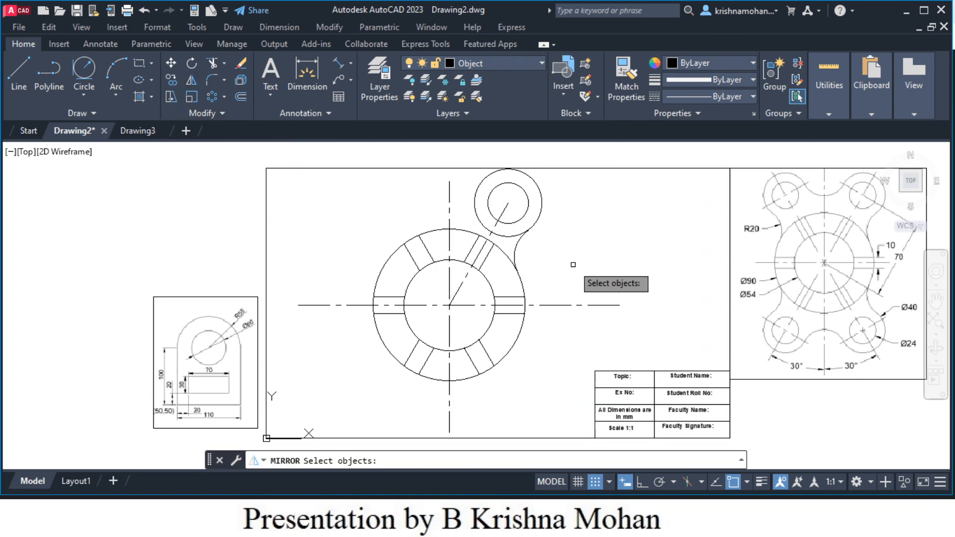
pyautogui.click(514, 252)
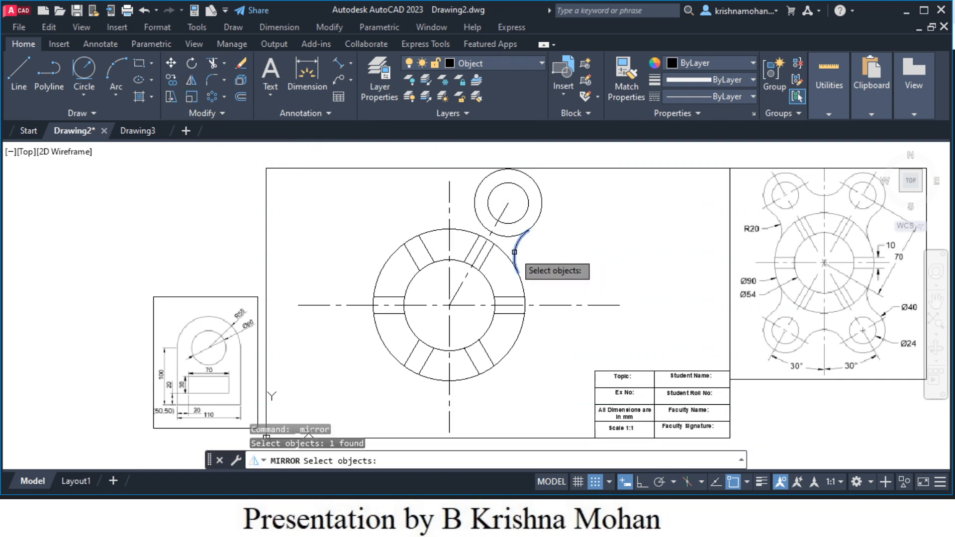
pyautogui.click(508, 237)
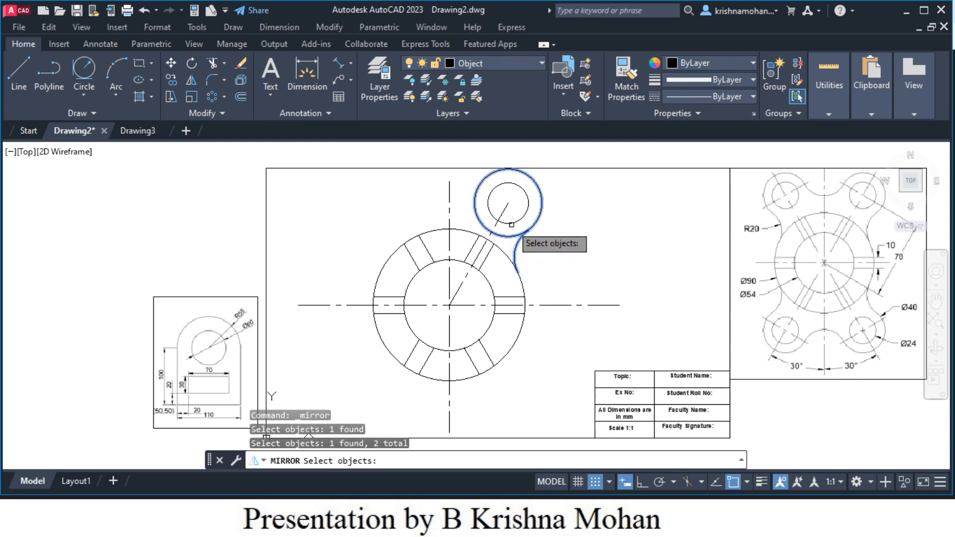
pyautogui.click(512, 225)
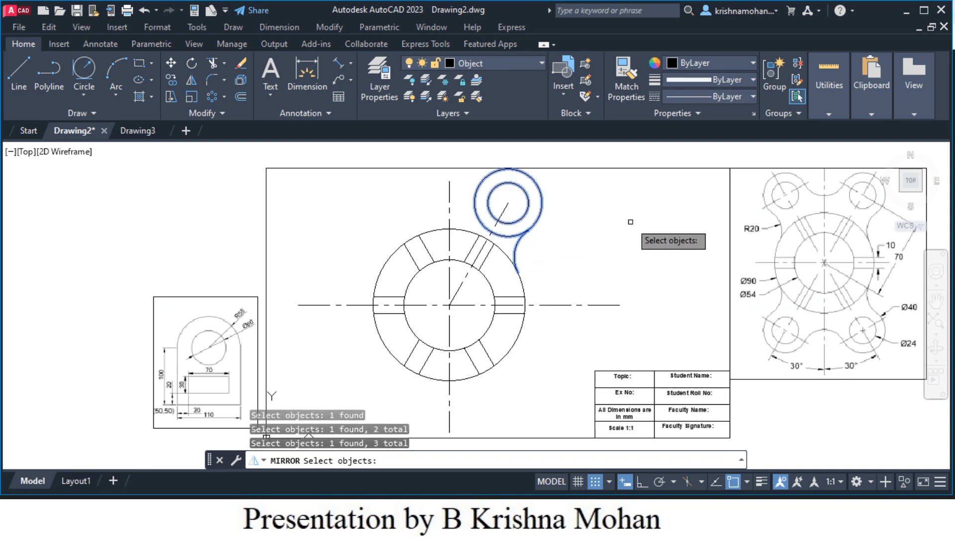
pyautogui.click(503, 212)
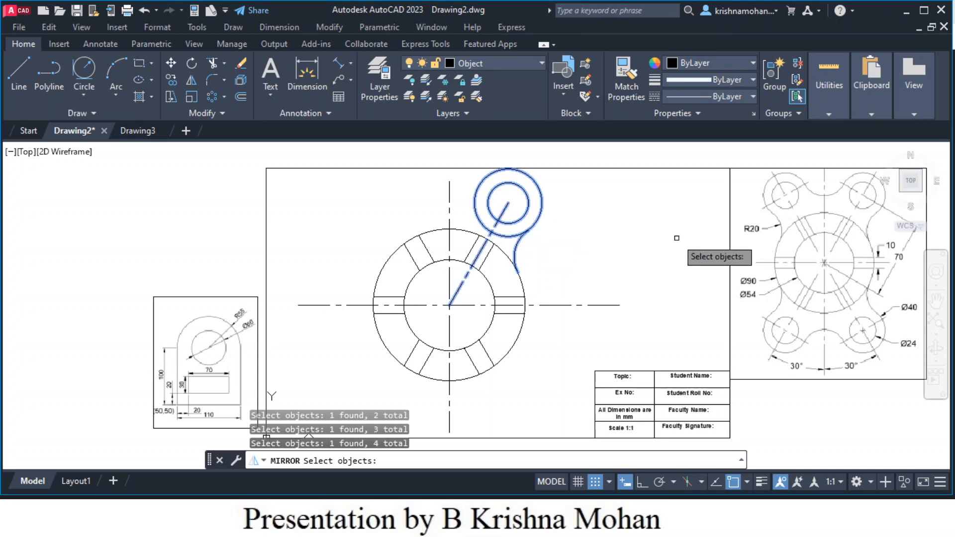
pyautogui.press('Return')
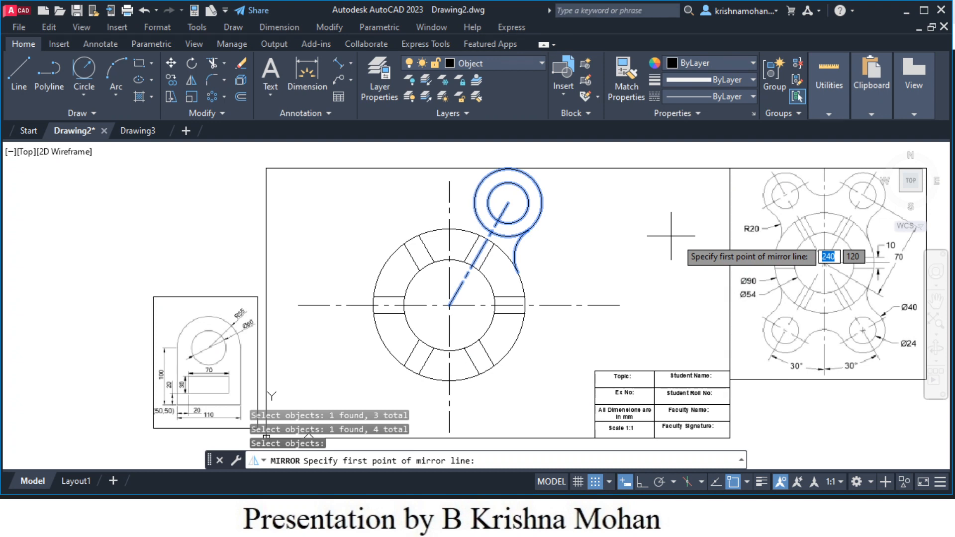
pyautogui.click(449, 185)
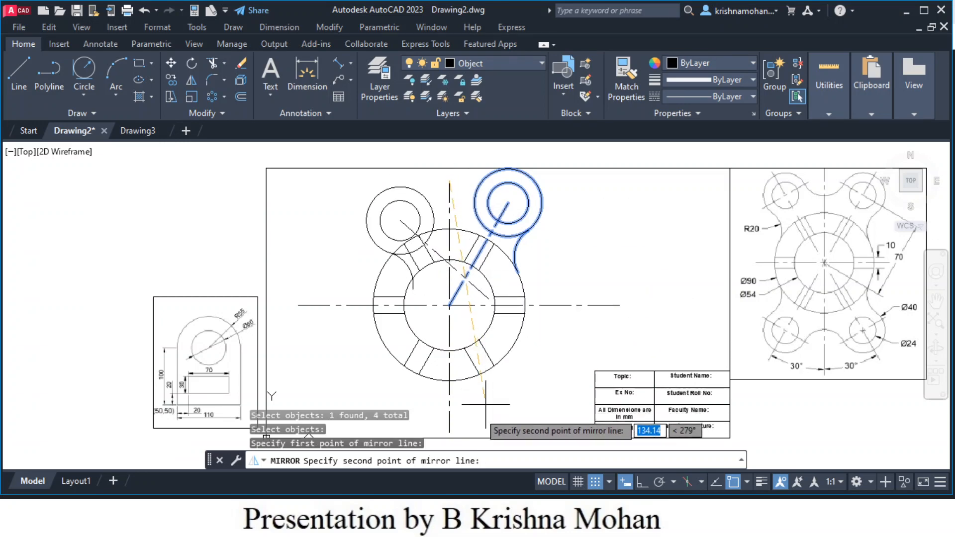
pyautogui.click(449, 433)
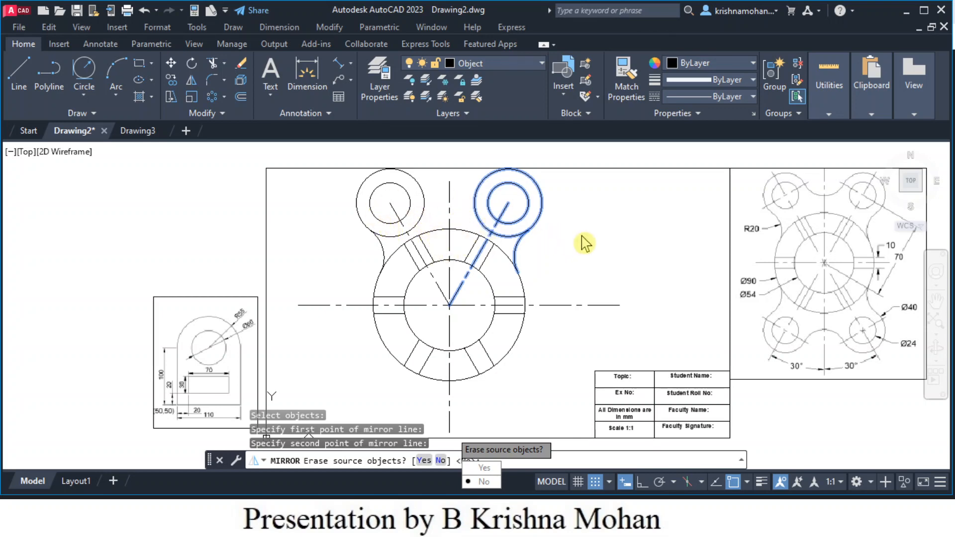
pyautogui.press('Escape')
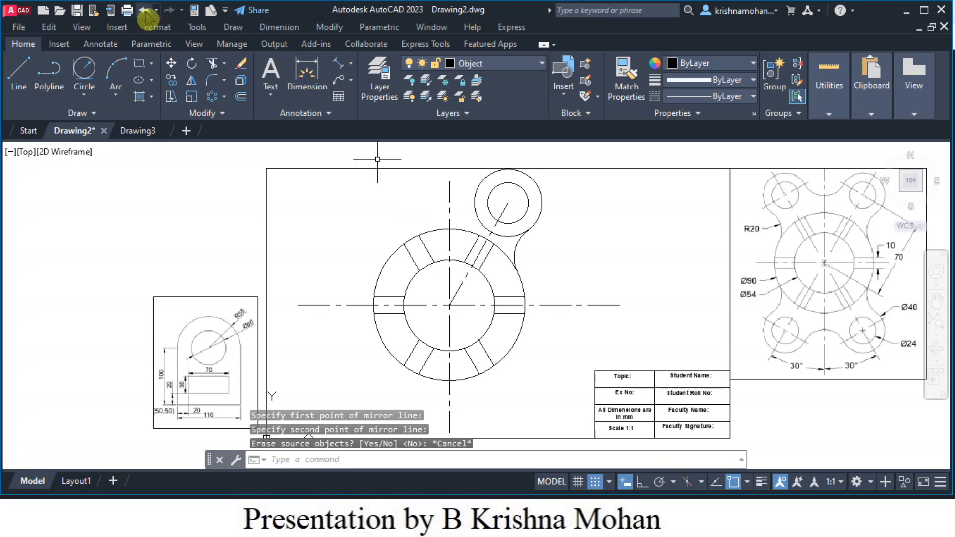
pyautogui.click(145, 14)
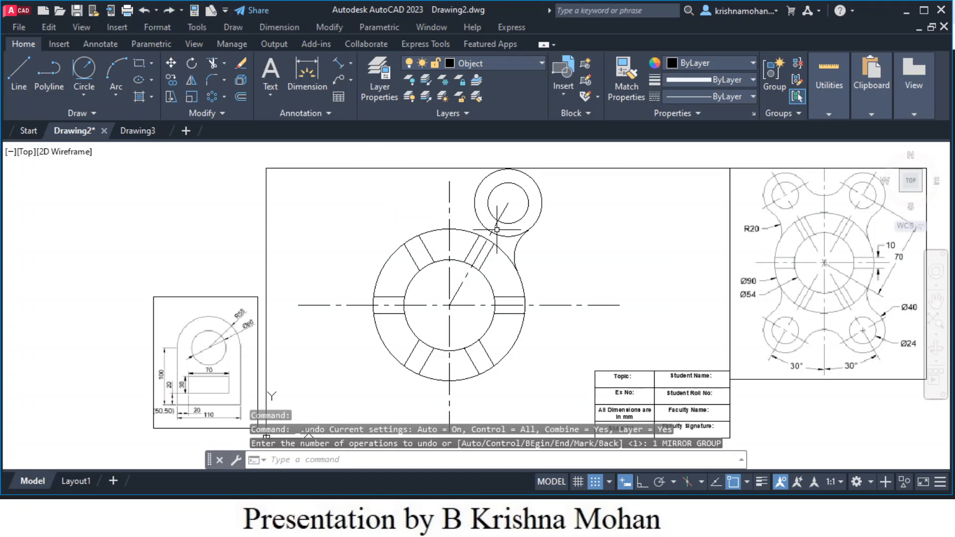
pyautogui.press('Escape')
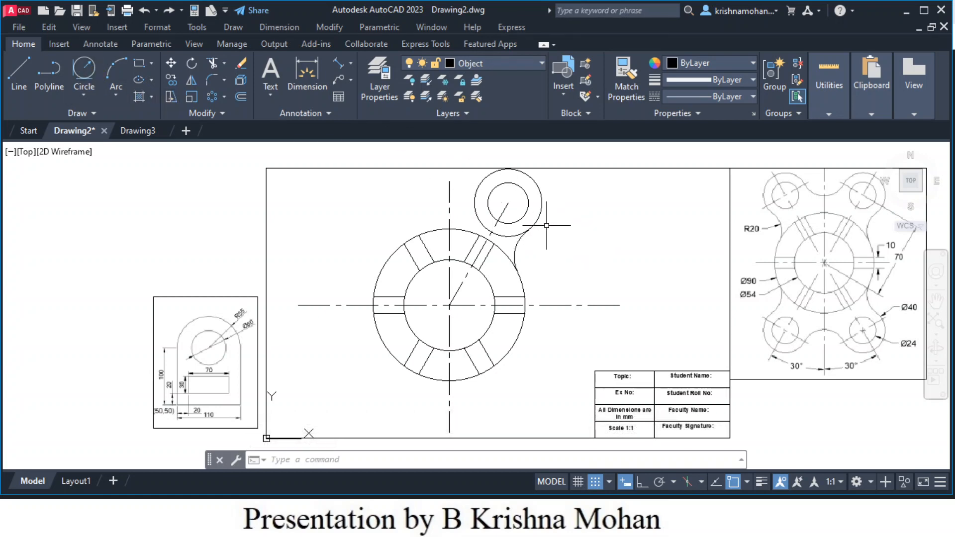
# - Mirror the upper-right lobe's two circles, blend arc and inclined centre line about the vertical centre line, keeping the source objects
pyautogui.click(191, 86)
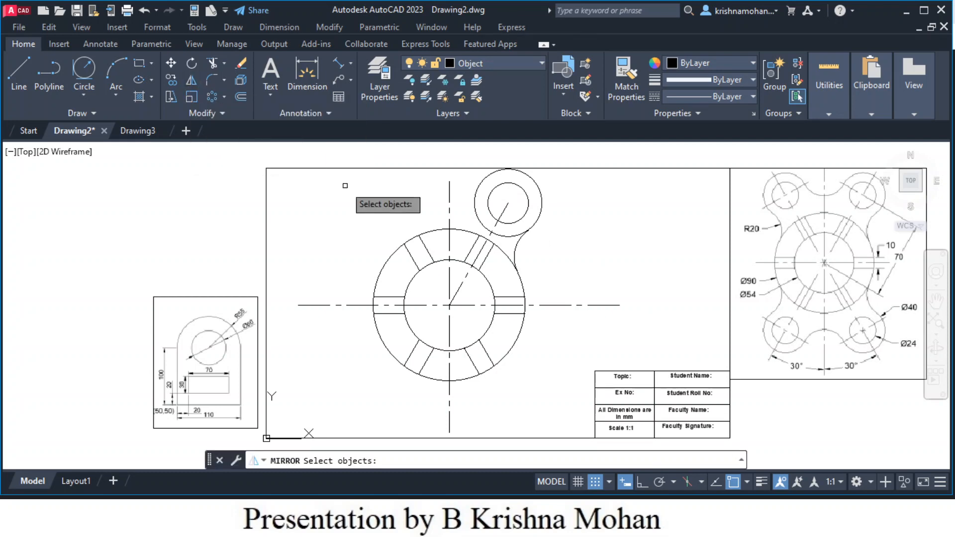
pyautogui.click(515, 253)
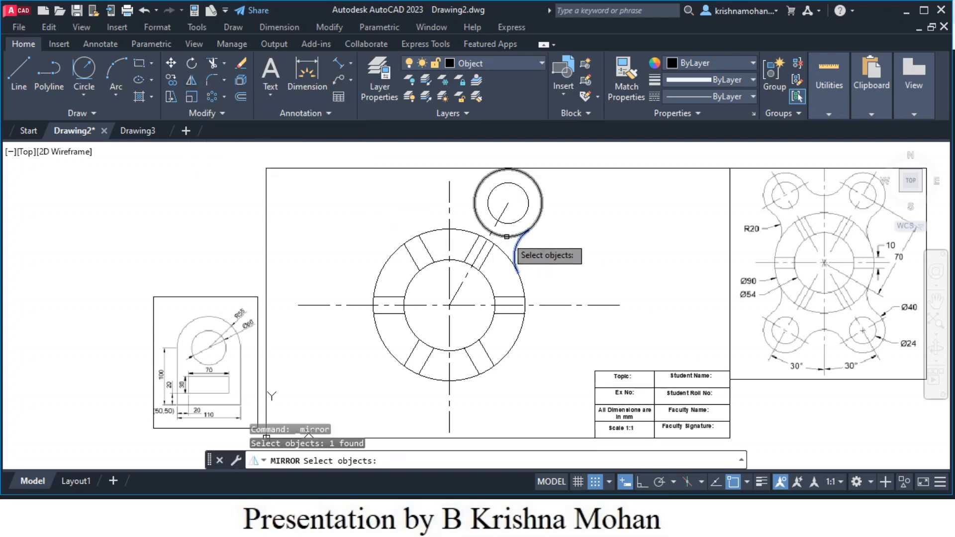
pyautogui.click(510, 233)
pyautogui.click(509, 224)
pyautogui.click(494, 228)
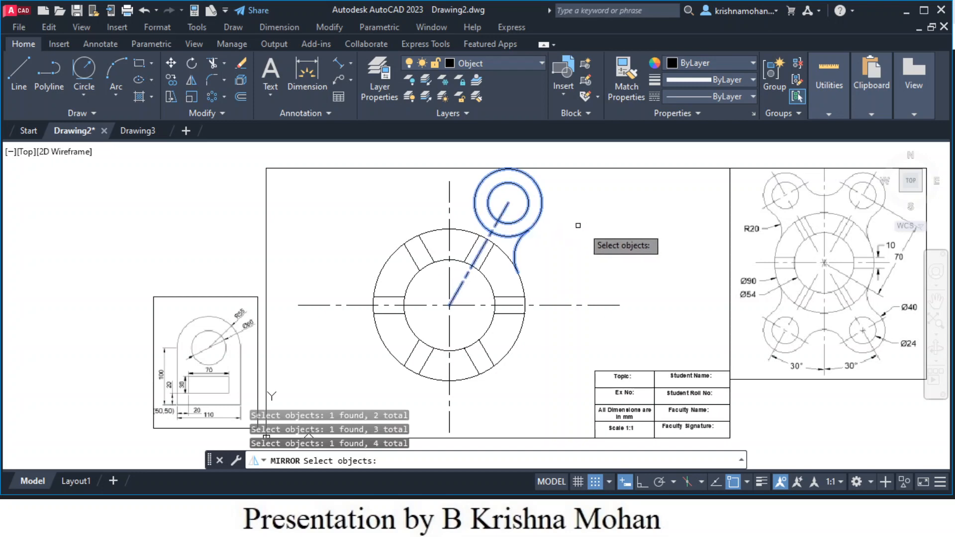
pyautogui.press('Return')
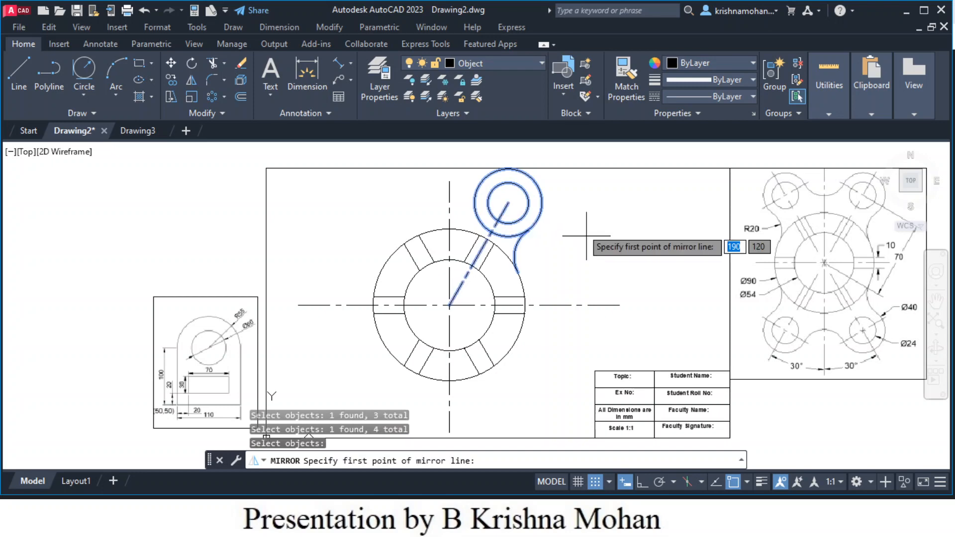
pyautogui.click(450, 181)
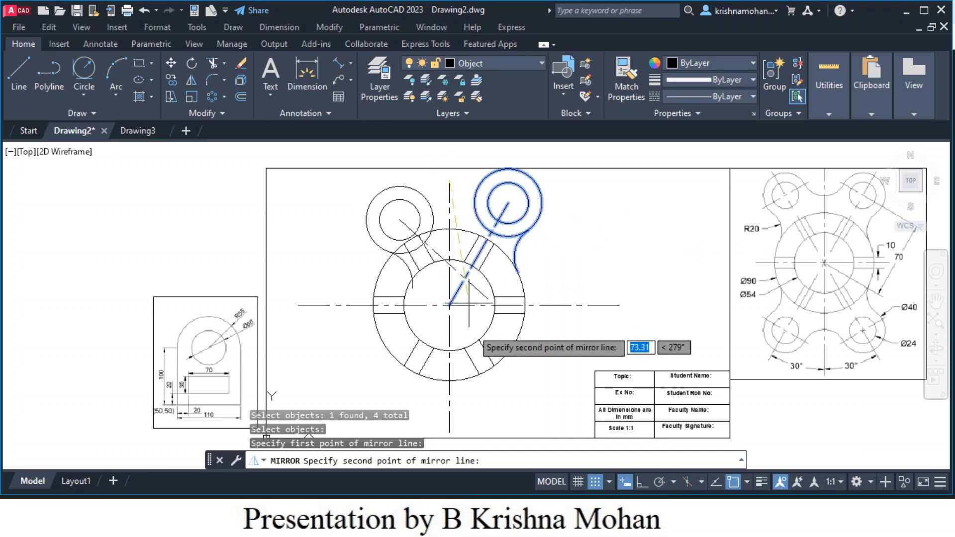
pyautogui.click(450, 432)
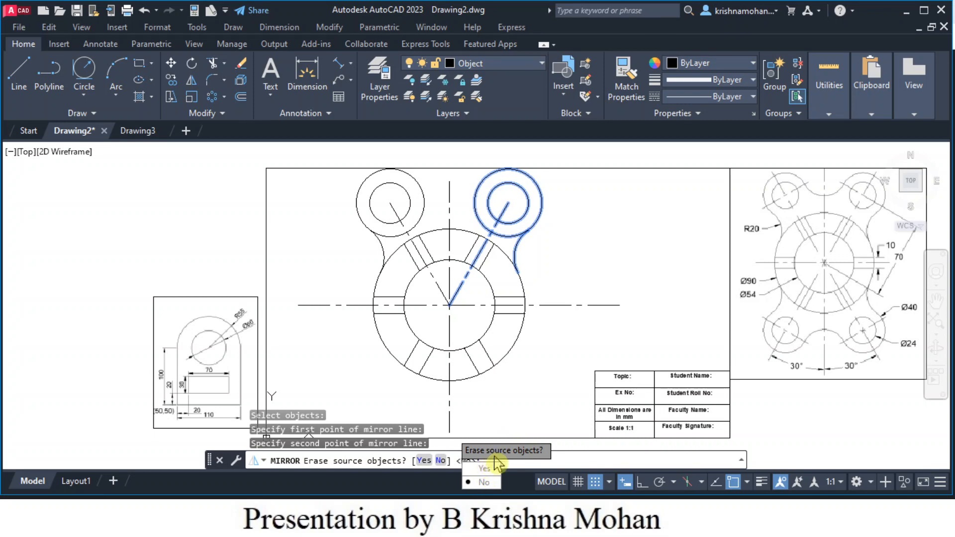
pyautogui.click(483, 483)
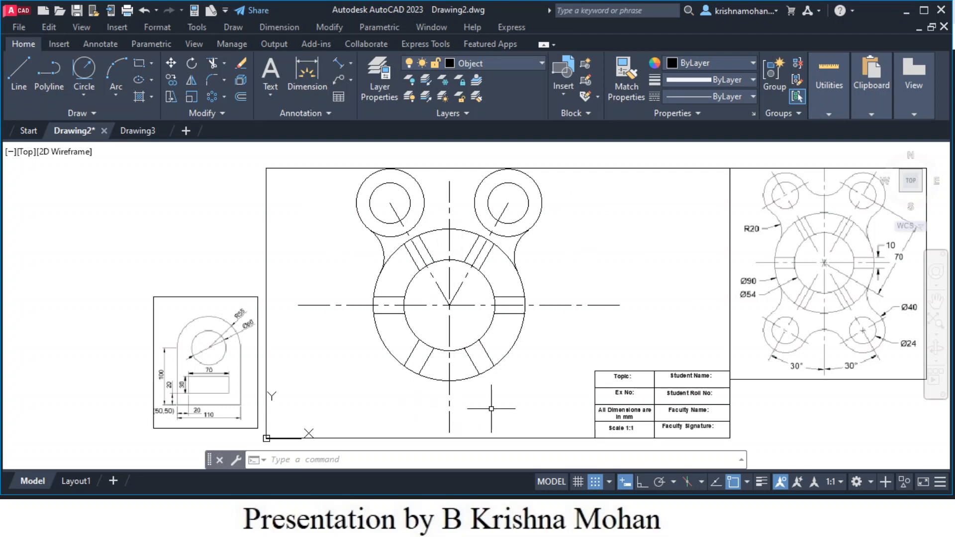
pyautogui.click(191, 80)
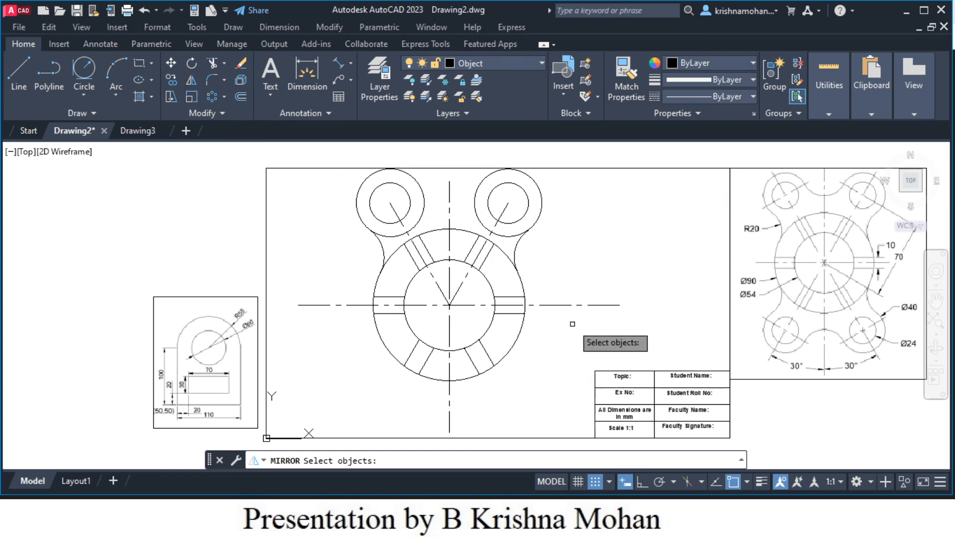
pyautogui.click(516, 248)
pyautogui.click(513, 237)
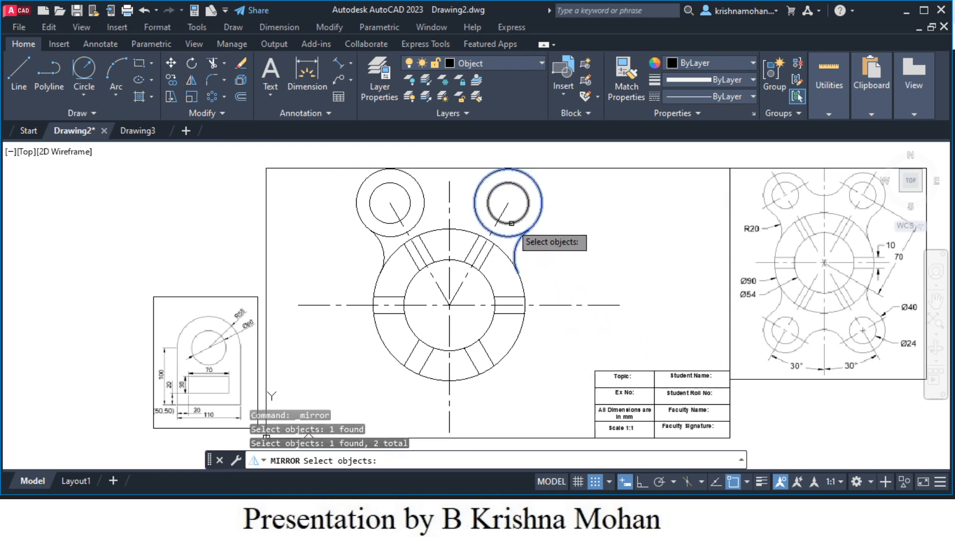
pyautogui.click(500, 220)
pyautogui.click(498, 220)
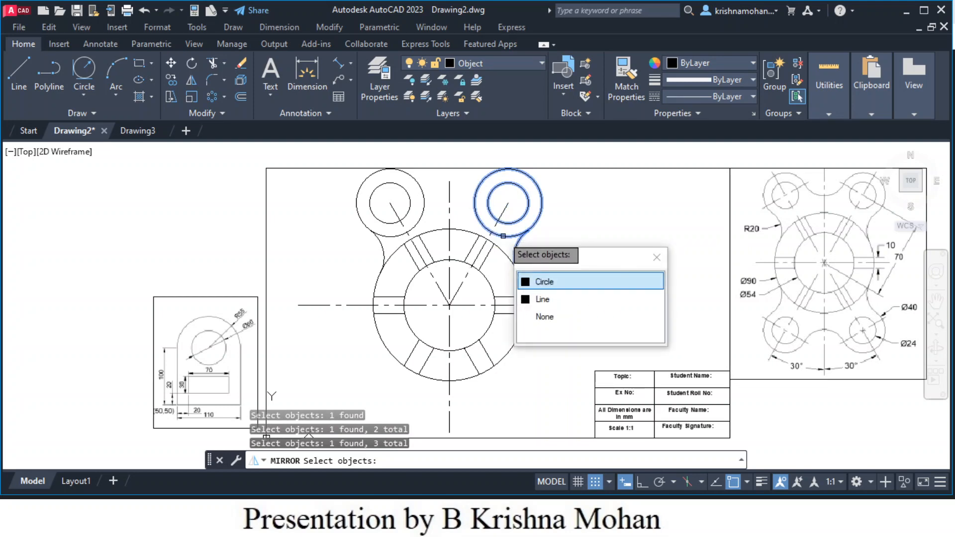
pyautogui.click(544, 300)
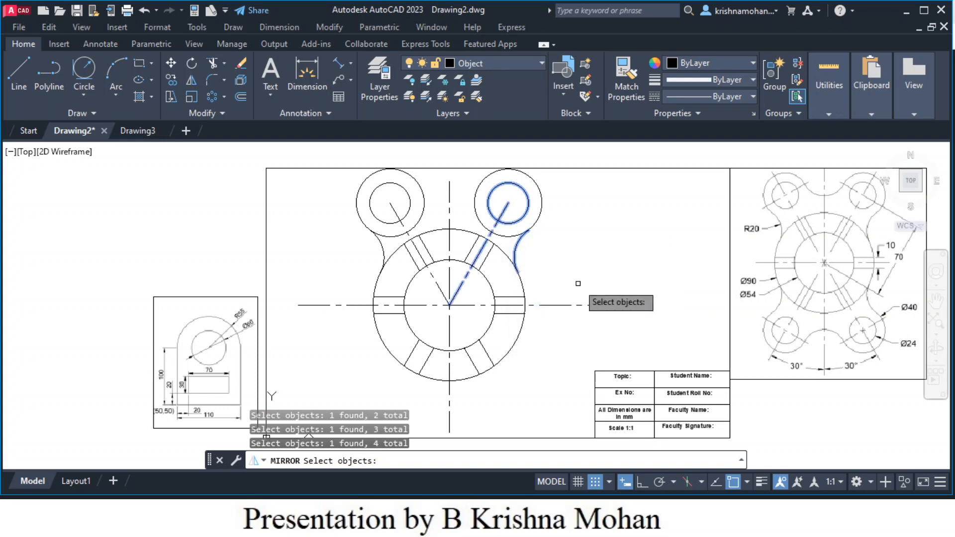
pyautogui.click(541, 218)
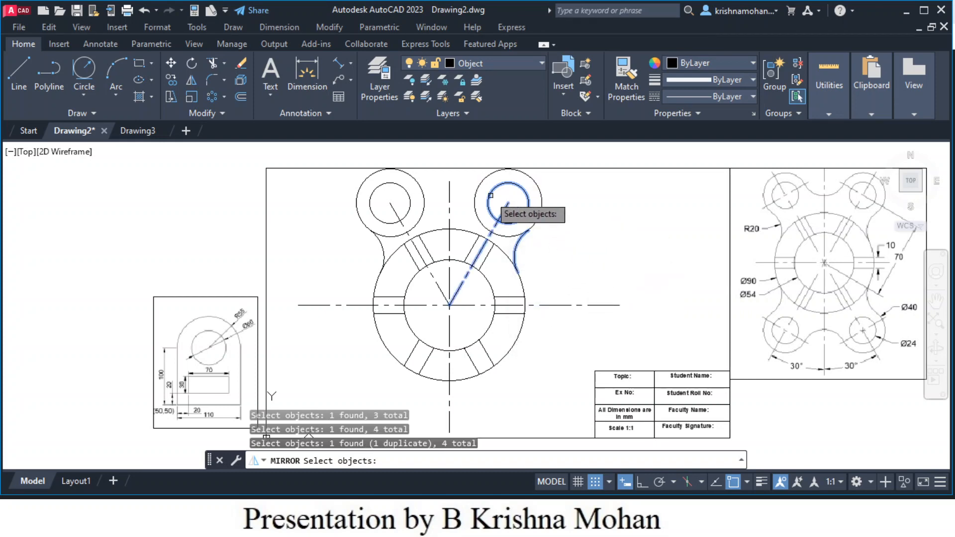
pyautogui.click(476, 195)
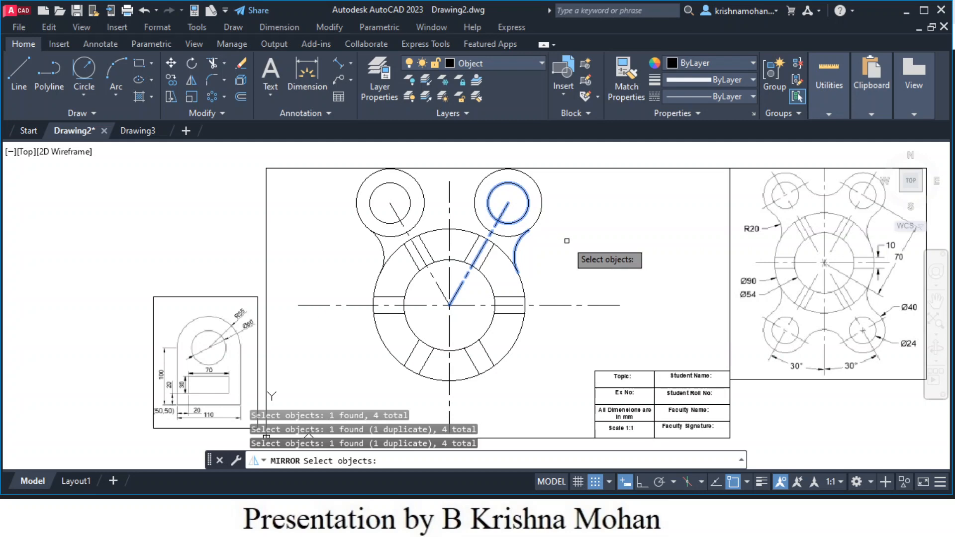
pyautogui.click(542, 211)
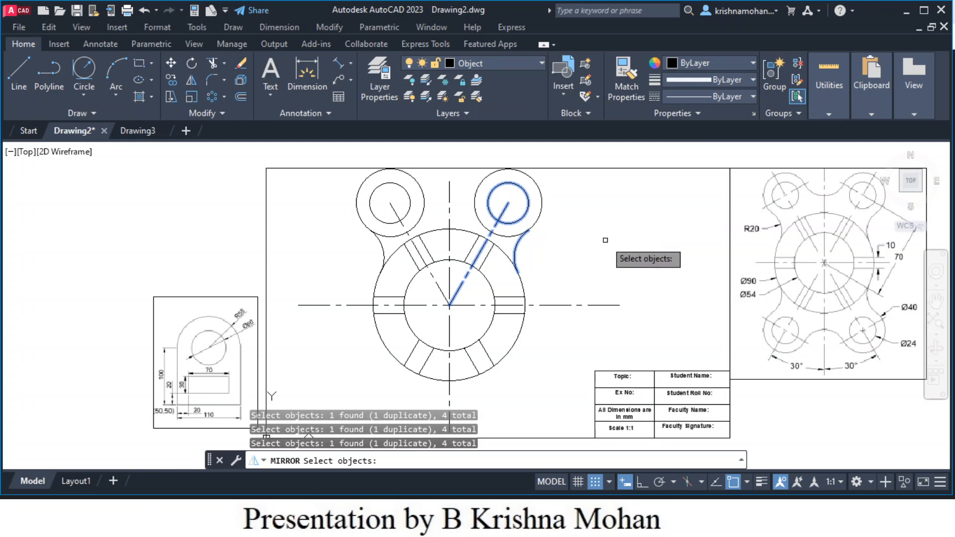
pyautogui.press('Escape')
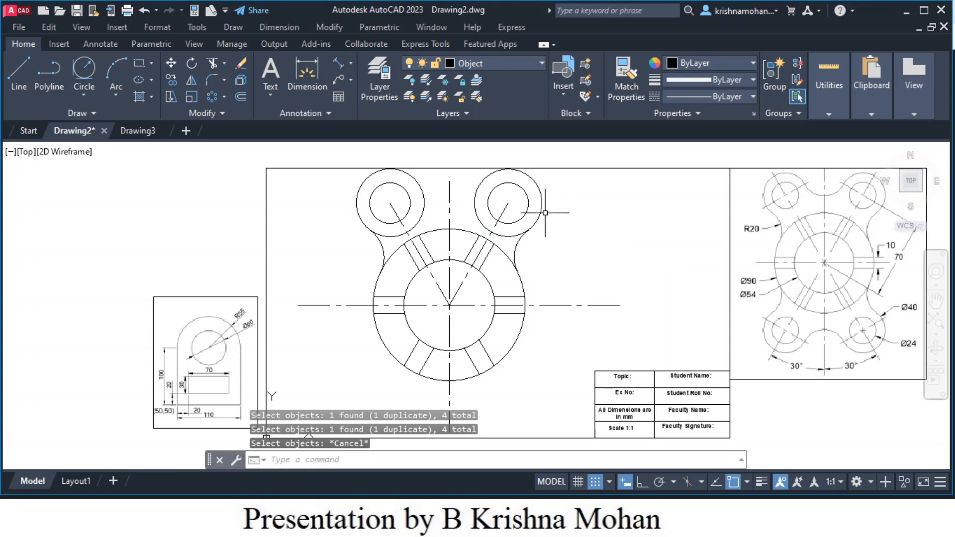
pyautogui.click(193, 88)
pyautogui.click(532, 180)
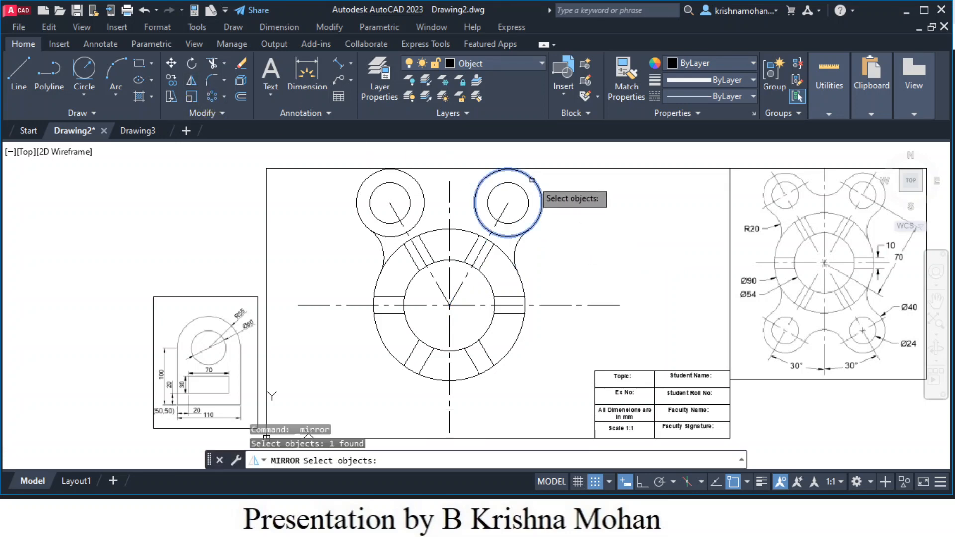
pyautogui.click(528, 202)
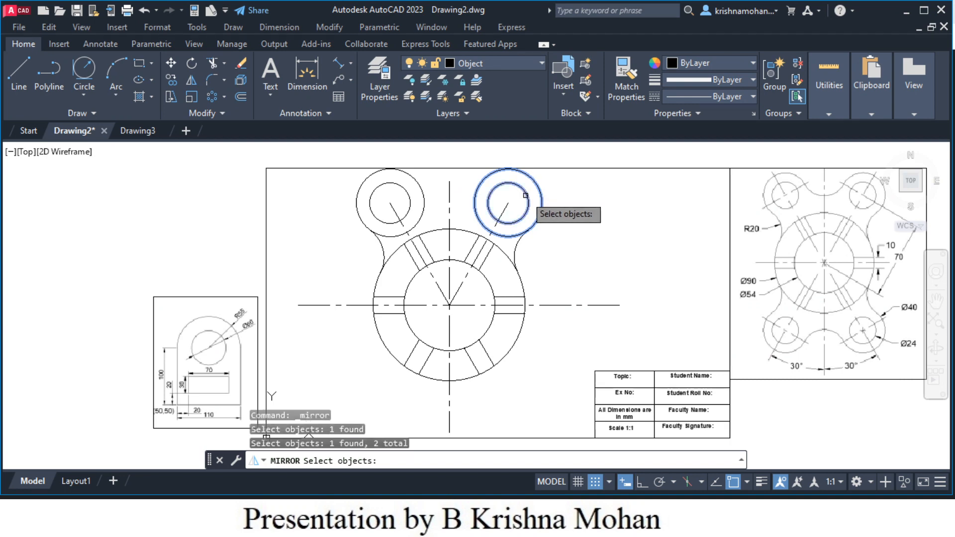
pyautogui.click(503, 214)
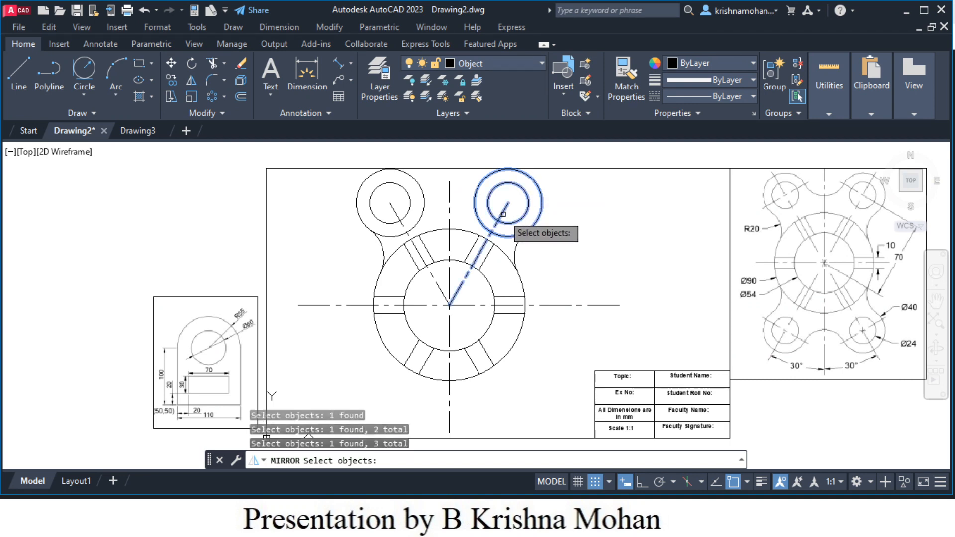
pyautogui.click(516, 253)
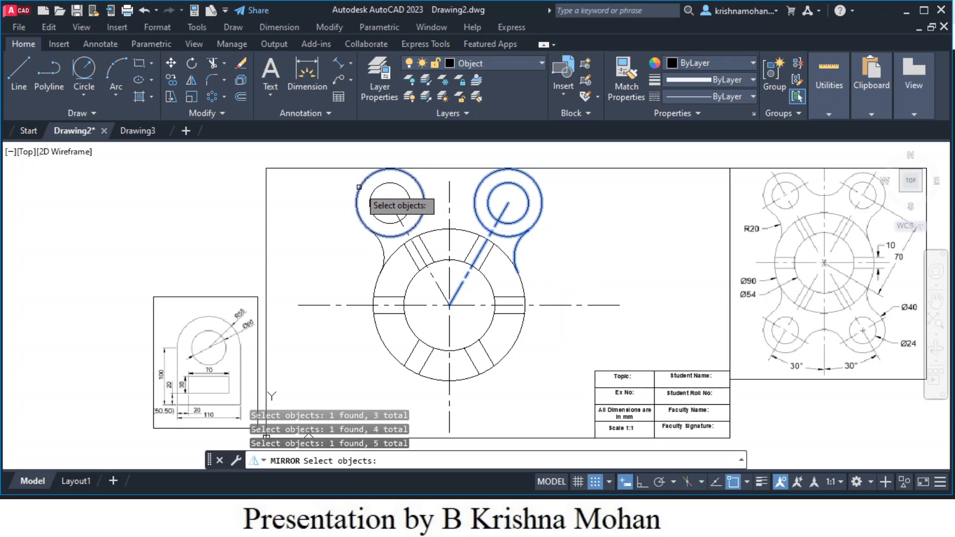
pyautogui.click(373, 198)
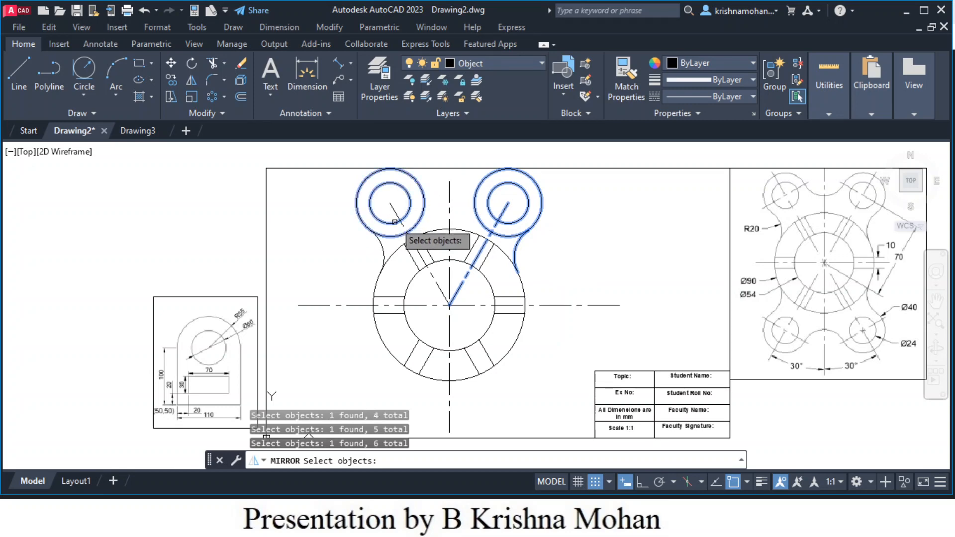
pyautogui.click(397, 217)
pyautogui.click(387, 237)
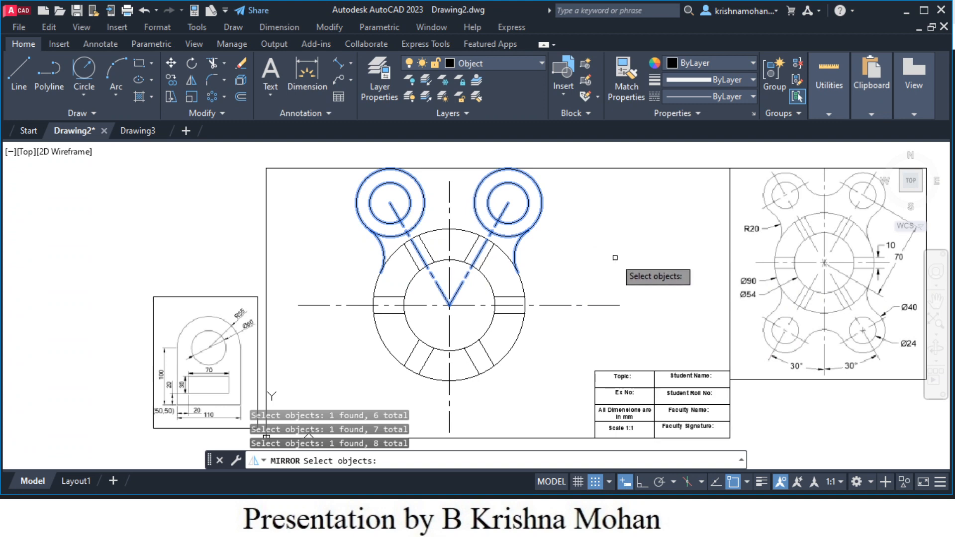
pyautogui.press('Return')
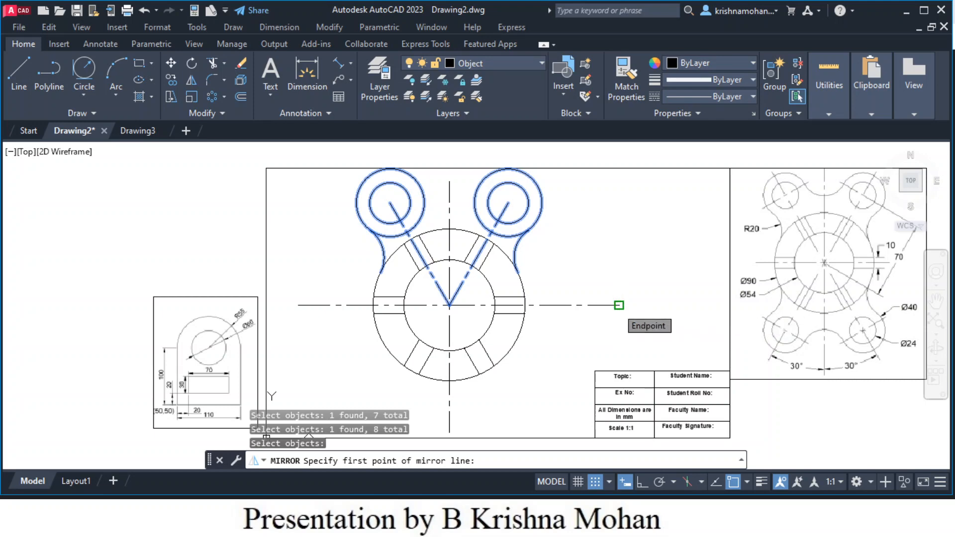
pyautogui.click(619, 305)
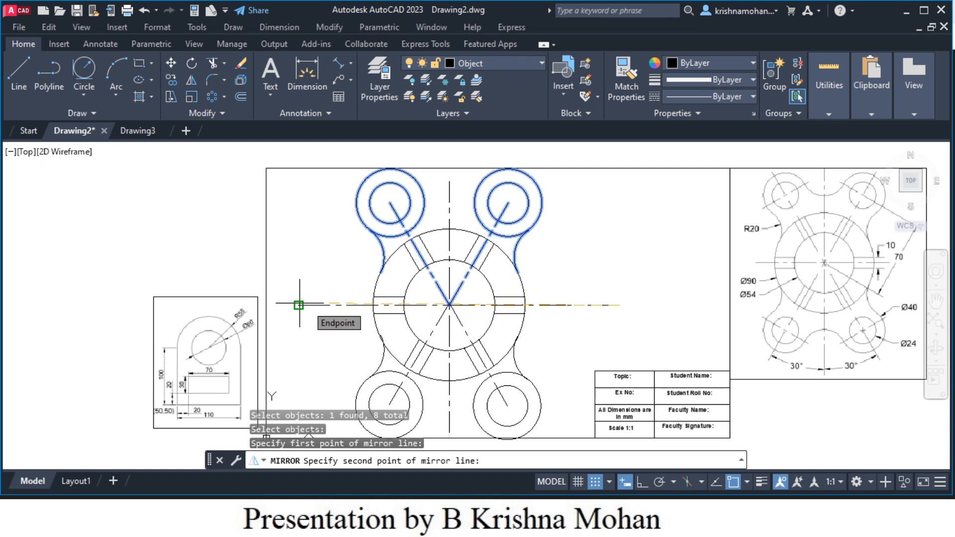
pyautogui.click(642, 482)
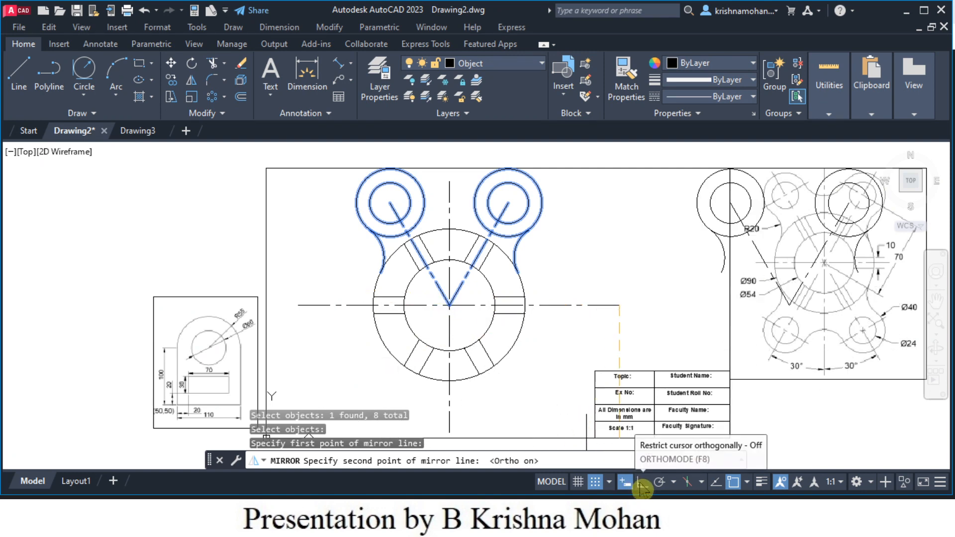
pyautogui.click(299, 319)
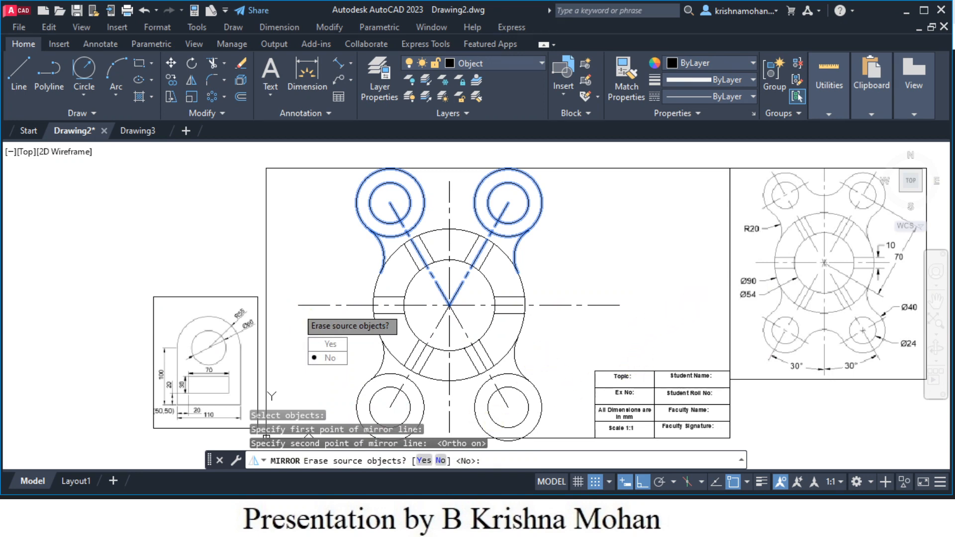
pyautogui.press('Escape')
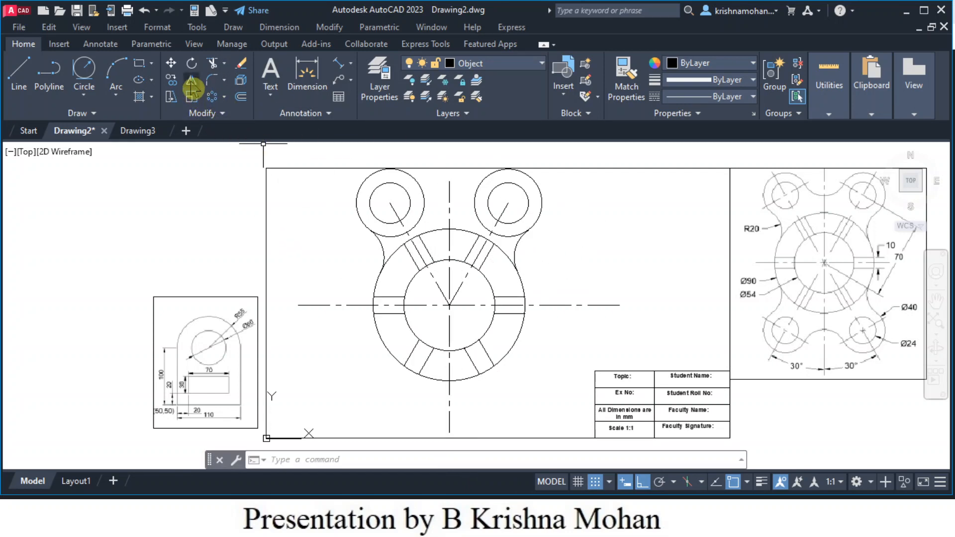
# - Mirror both upper lobes' circles, blend arcs and inclined centre lines about the horizontal centre line, keeping the source objects
pyautogui.click(192, 83)
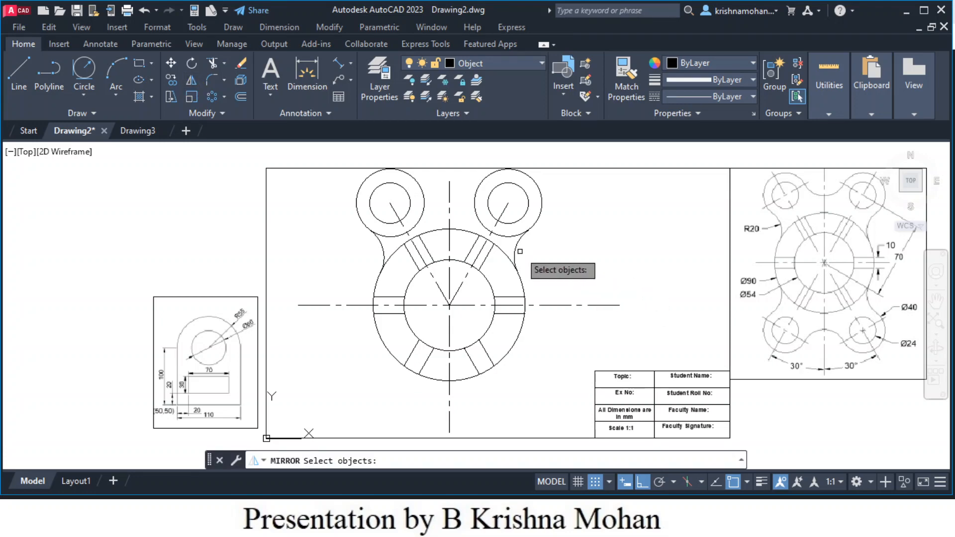
pyautogui.click(528, 209)
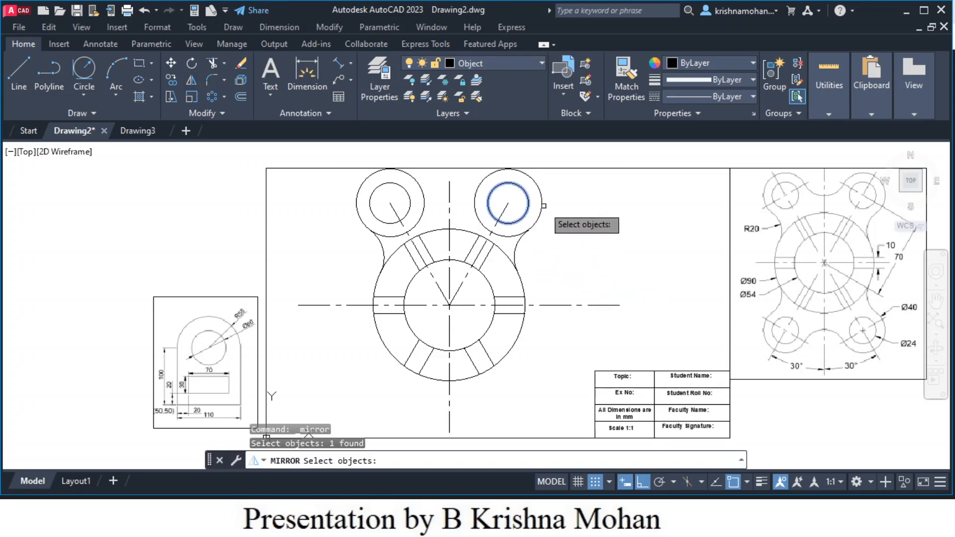
pyautogui.click(544, 206)
pyautogui.click(516, 246)
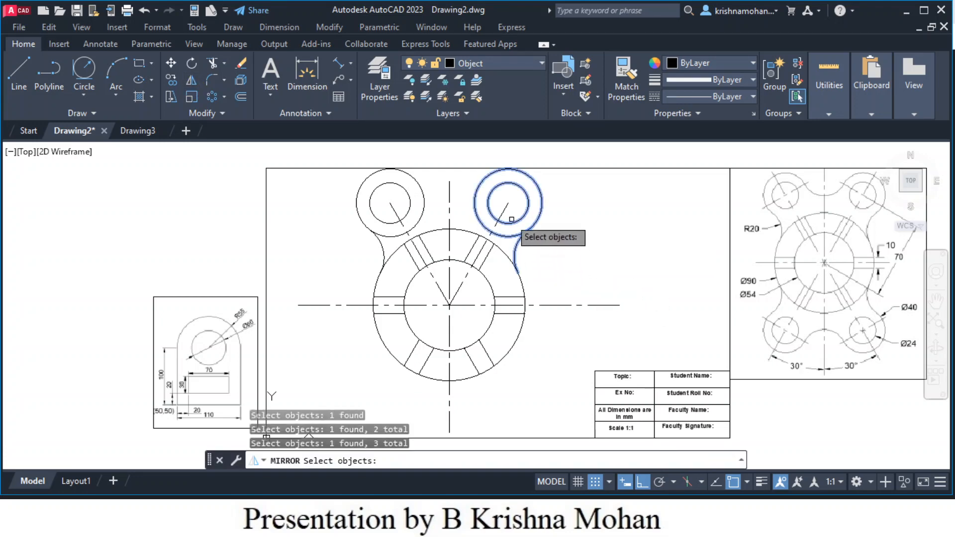
pyautogui.click(499, 219)
pyautogui.click(425, 203)
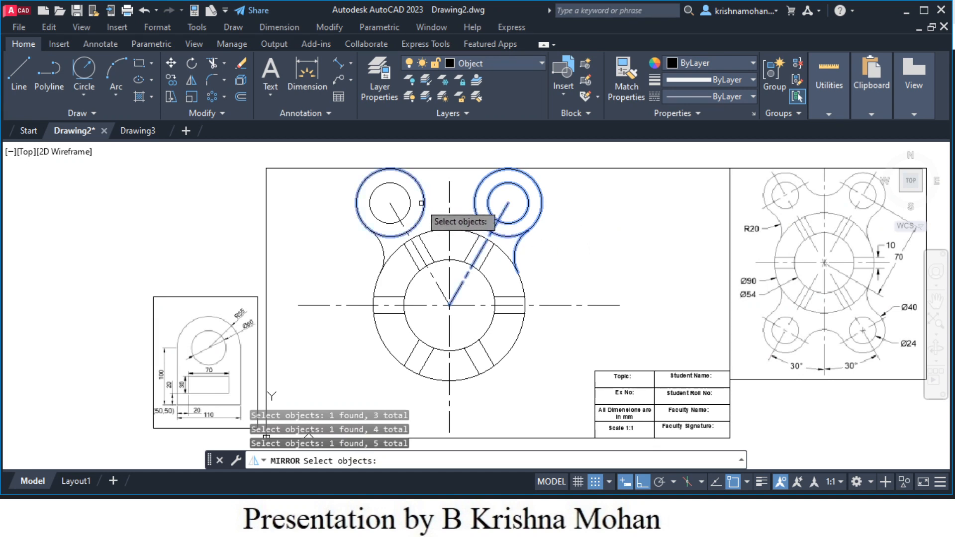
pyautogui.click(405, 217)
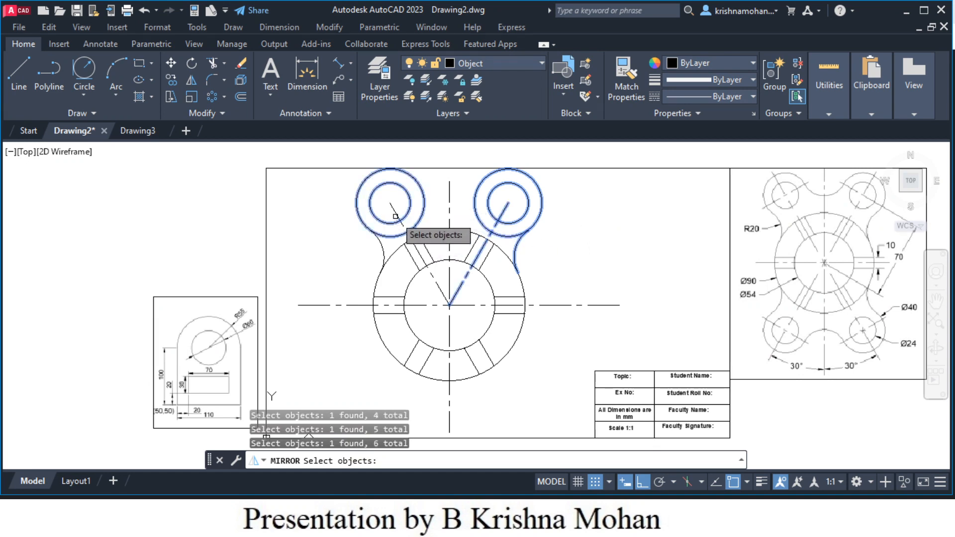
pyautogui.click(408, 234)
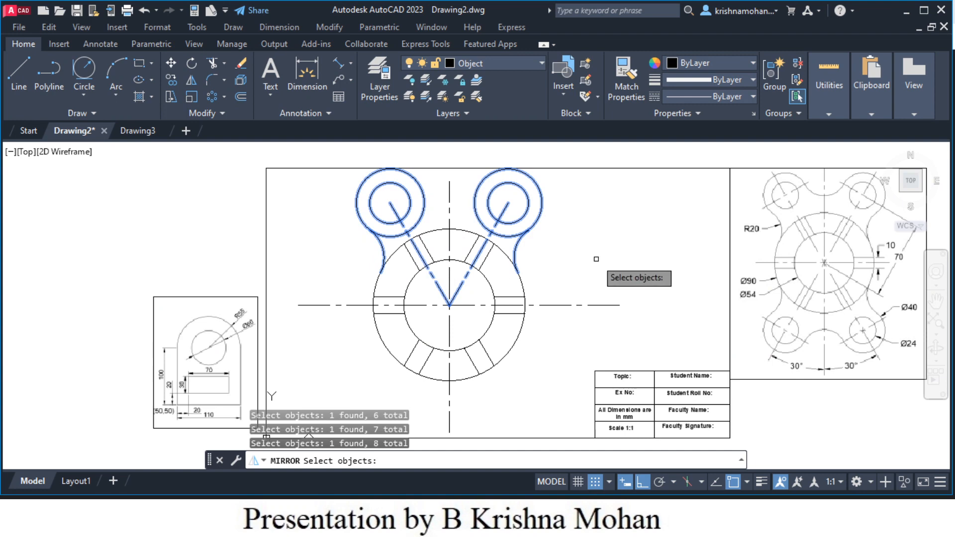
pyautogui.press('Return')
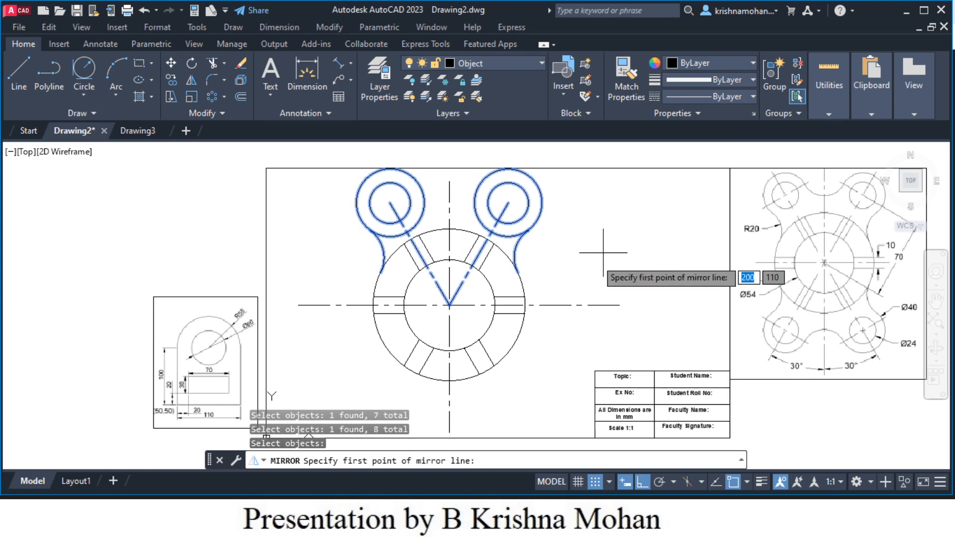
pyautogui.click(619, 305)
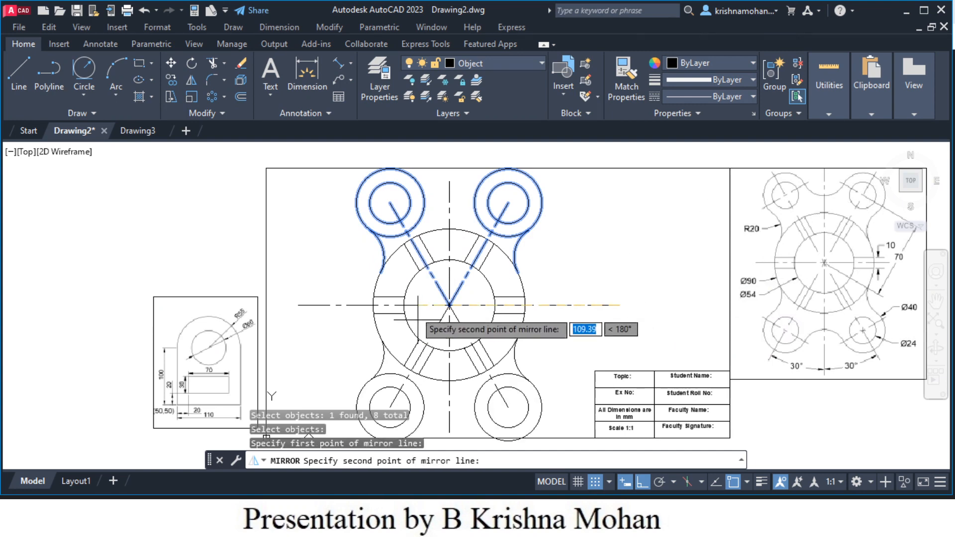
pyautogui.click(298, 305)
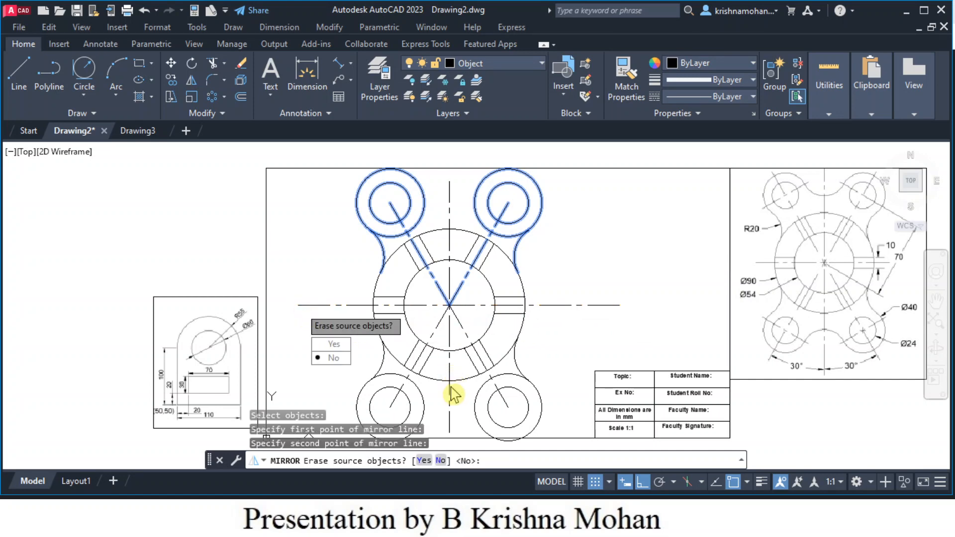
pyautogui.click(334, 359)
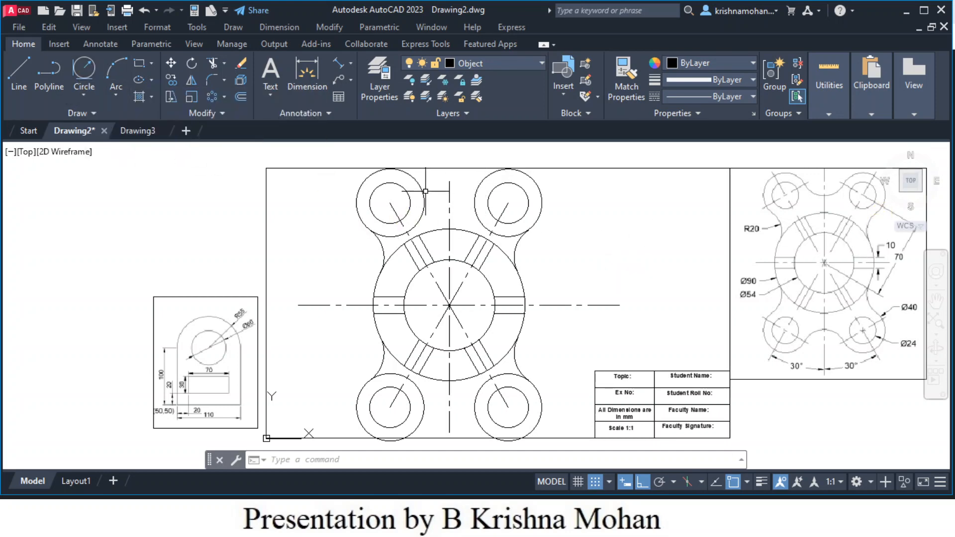
# - Draw a Tan, Tan, Radius circle of radius 20 mm touching the outer circles of the two upper lobes
pyautogui.click(84, 69)
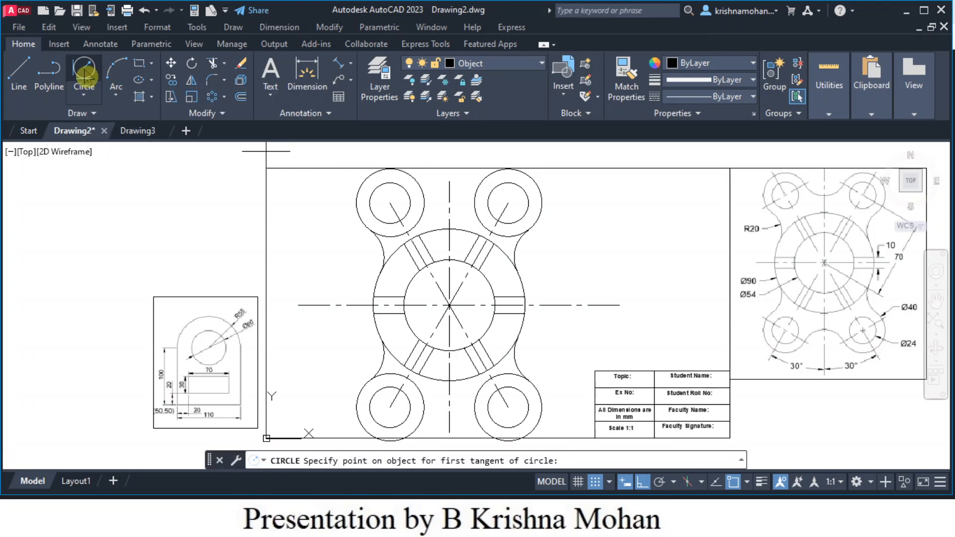
pyautogui.click(418, 185)
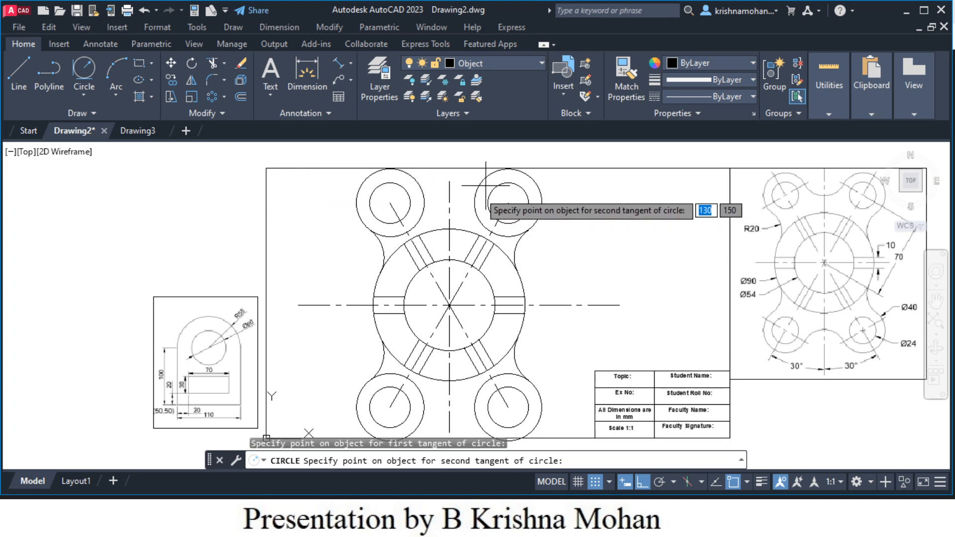
pyautogui.click(483, 183)
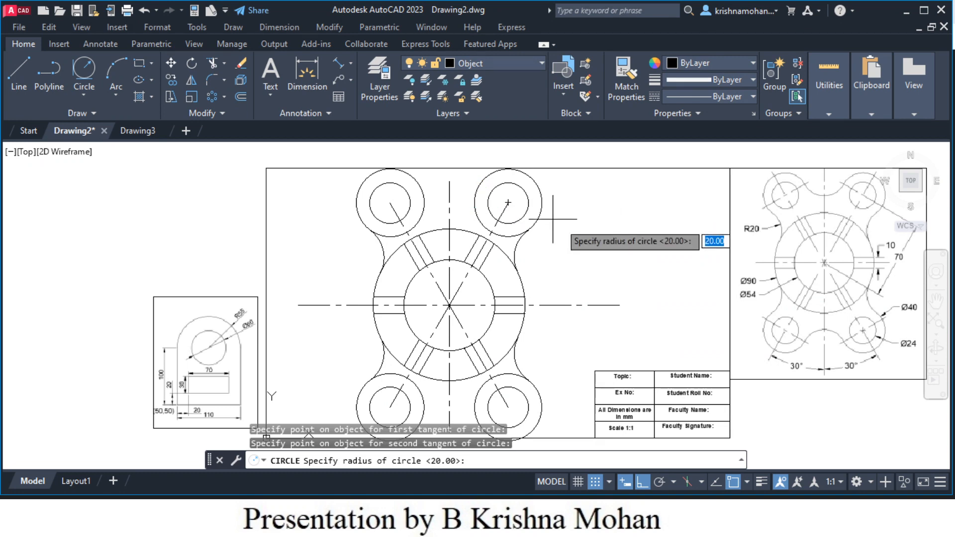
pyautogui.write('0')
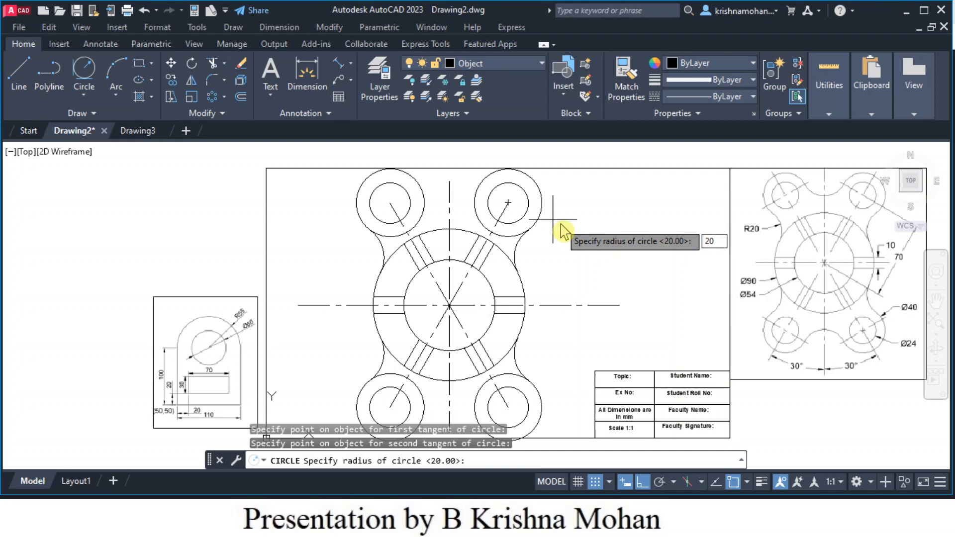
pyautogui.press('Return')
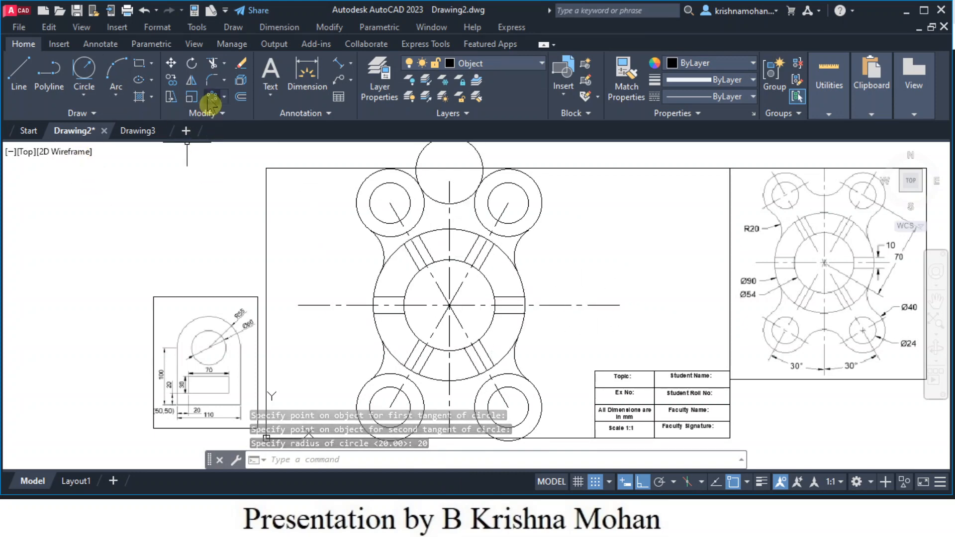
# - Trim the upper tangent circle so that only the lower blend arc between the two upper lobes remains
pyautogui.click(191, 81)
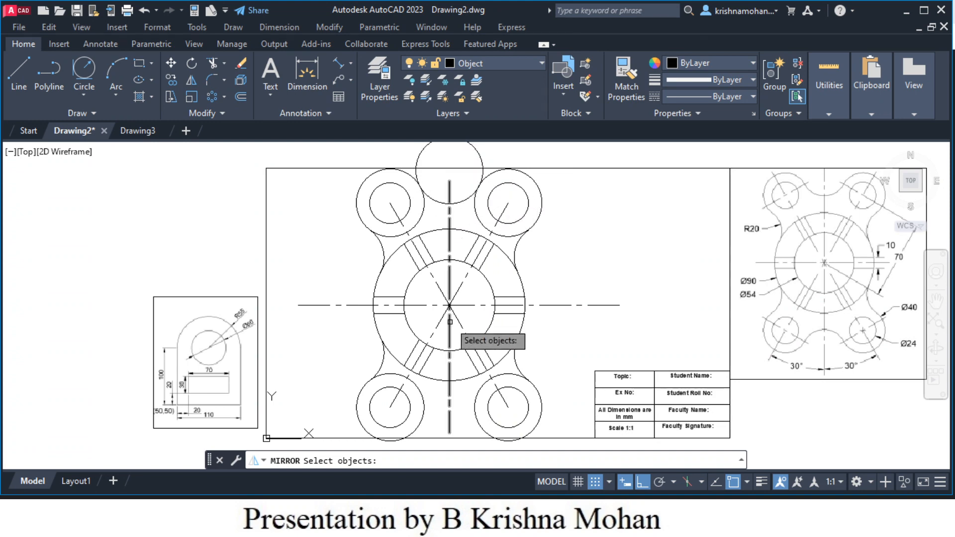
pyautogui.press('Escape')
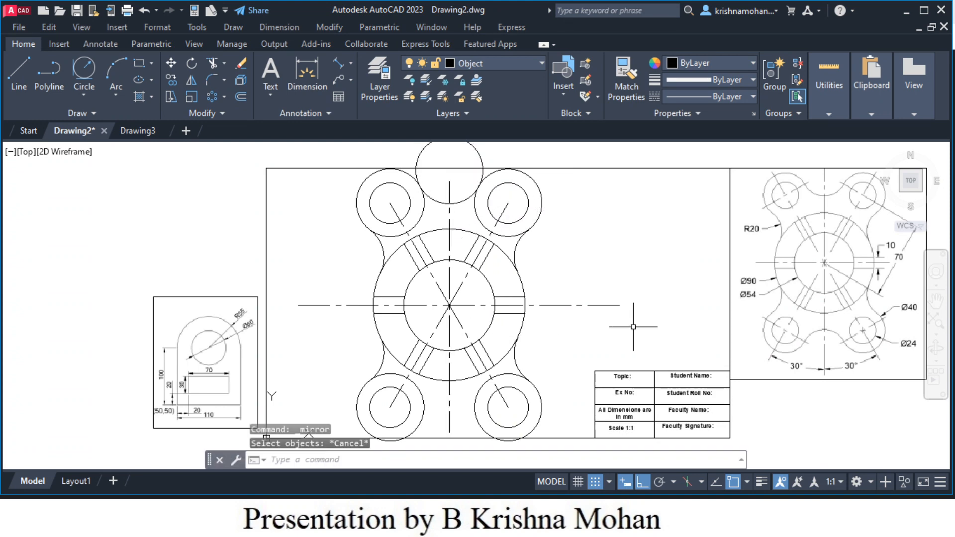
pyautogui.click(213, 67)
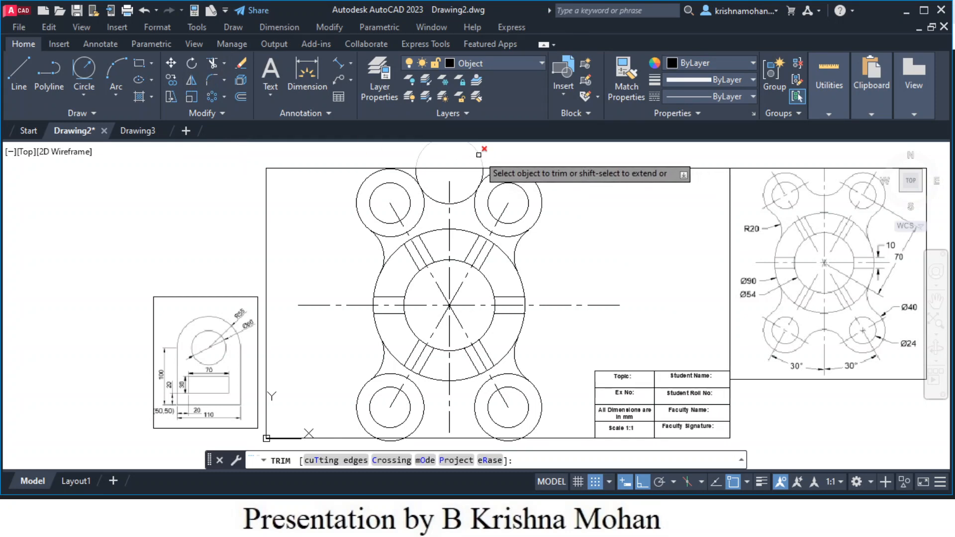
pyautogui.click(478, 154)
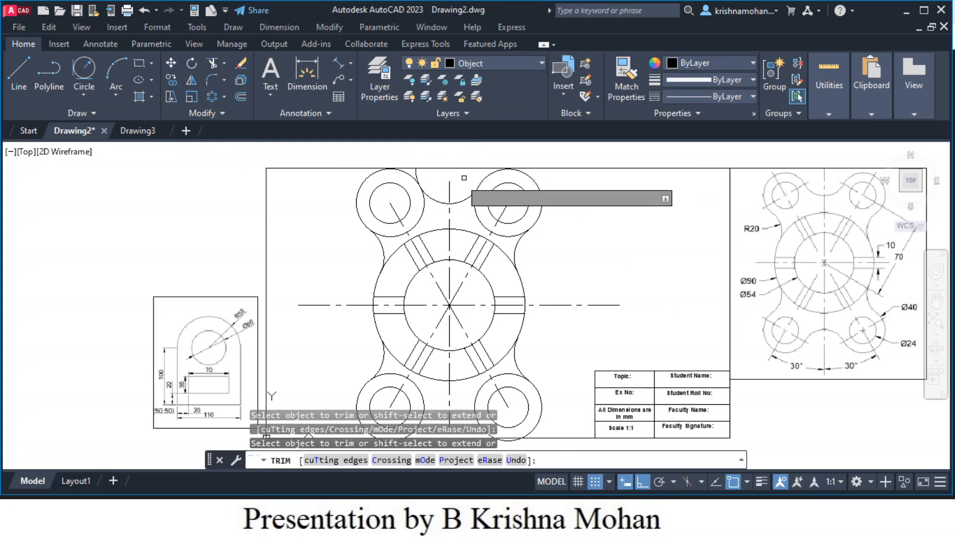
pyautogui.click(442, 189)
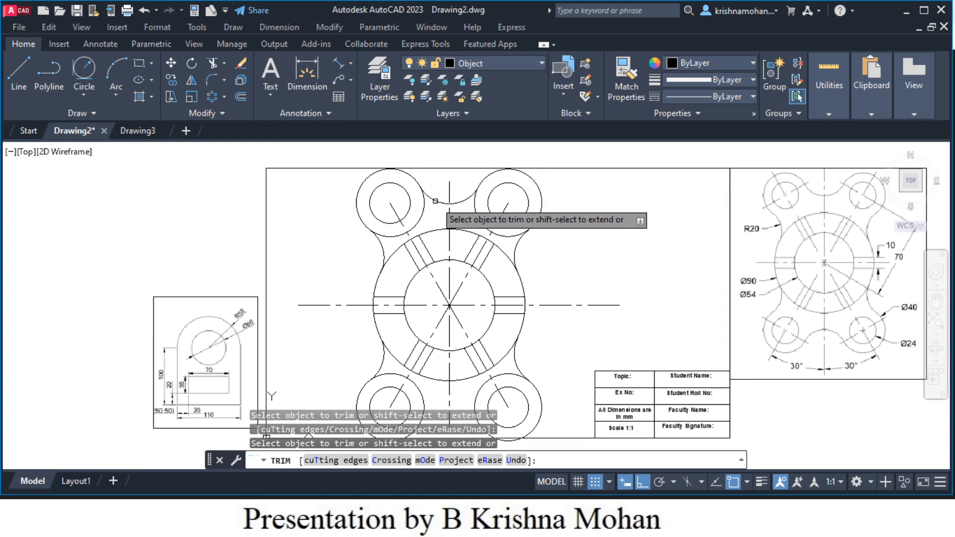
pyautogui.press('Escape')
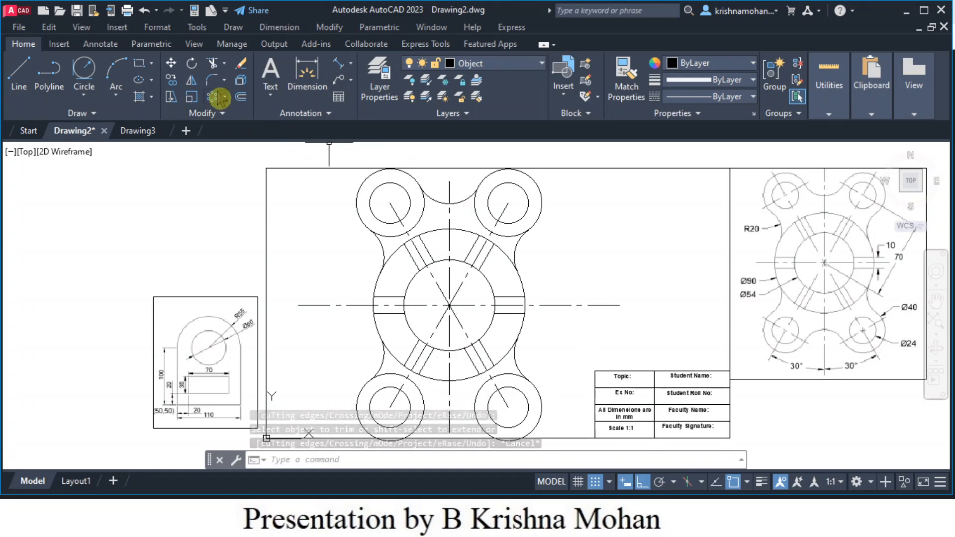
# - Mirror the blend arc between the two upper lobes about the horizontal centre line, keeping the source object
pyautogui.click(191, 80)
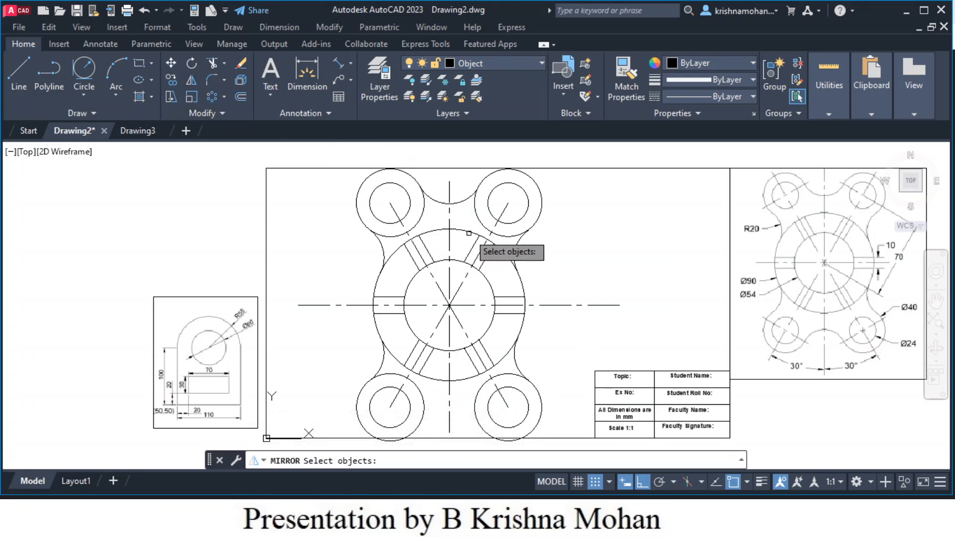
pyautogui.click(463, 201)
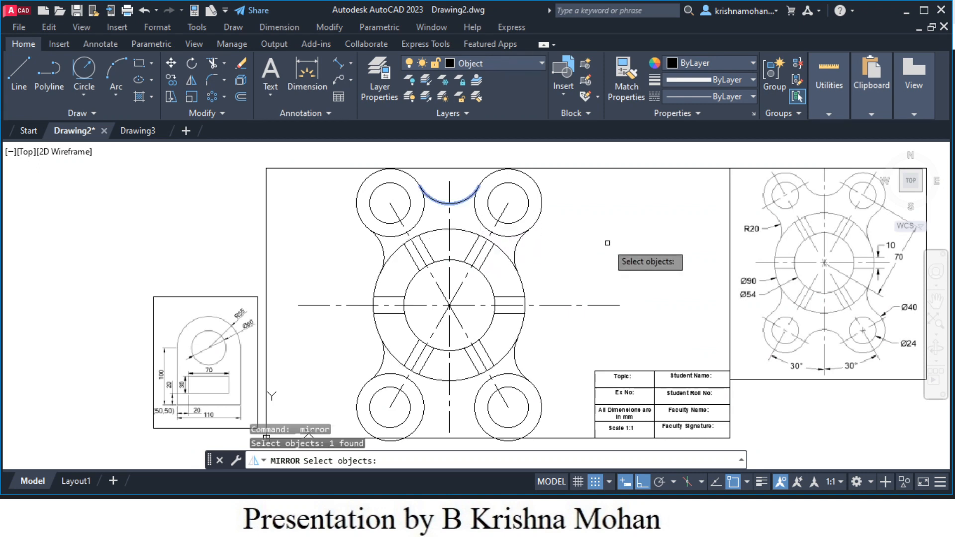
pyautogui.press('Return')
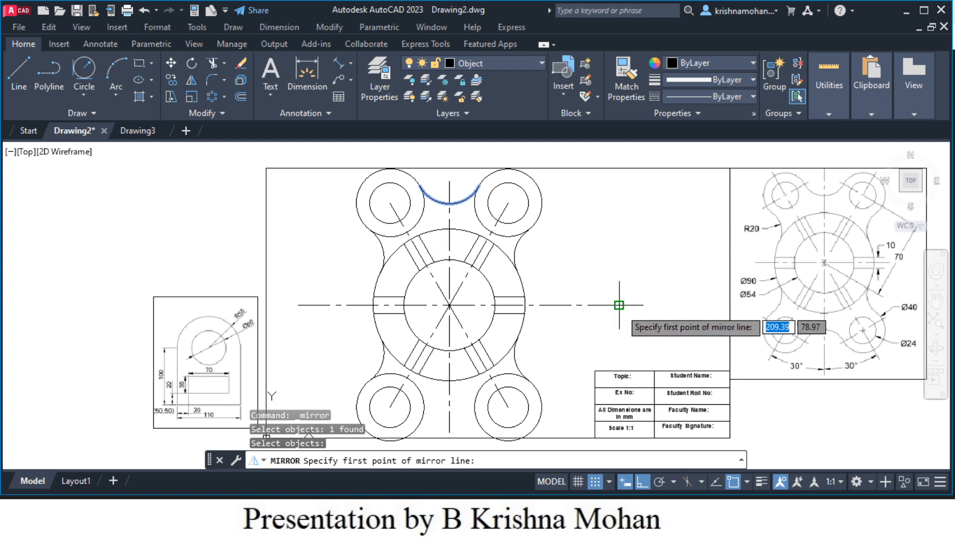
pyautogui.click(619, 305)
pyautogui.click(298, 305)
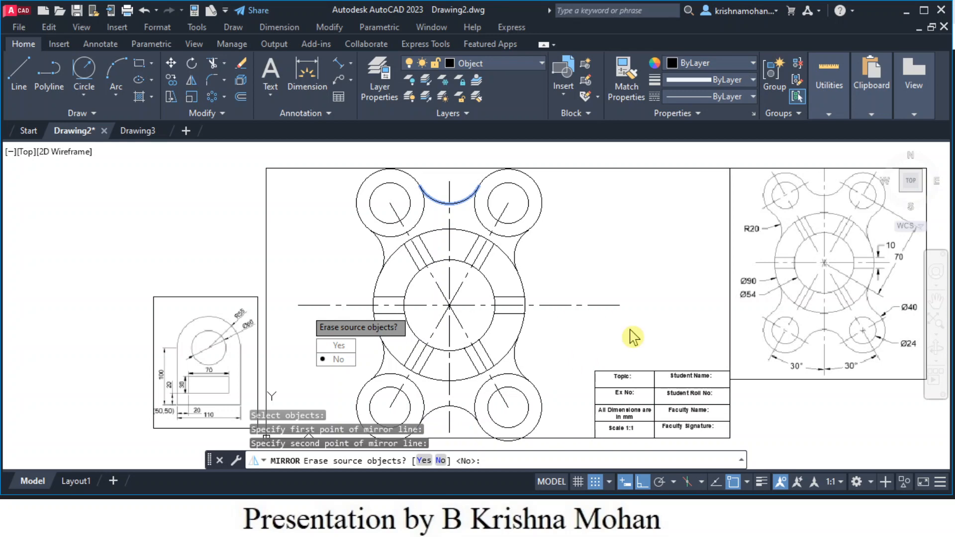
pyautogui.click(339, 360)
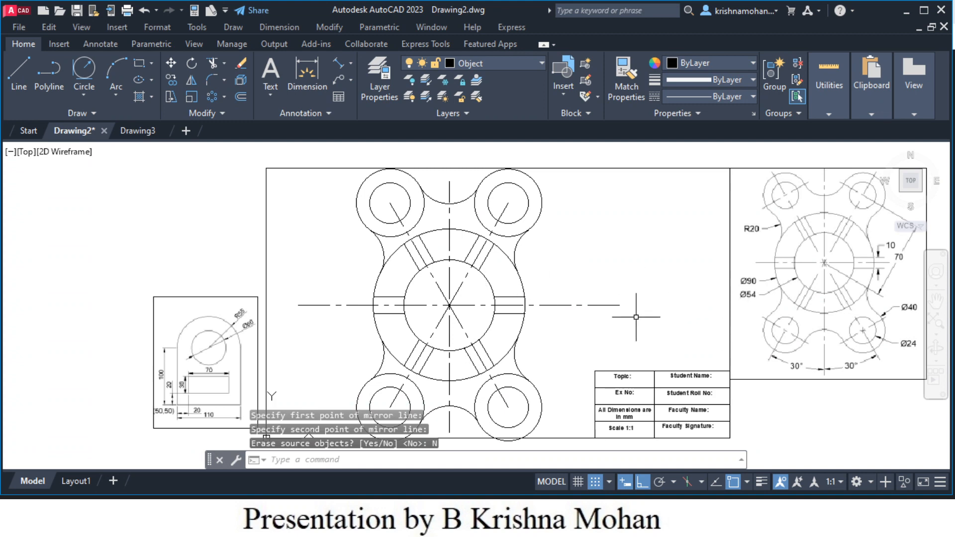
pyautogui.press('Escape')
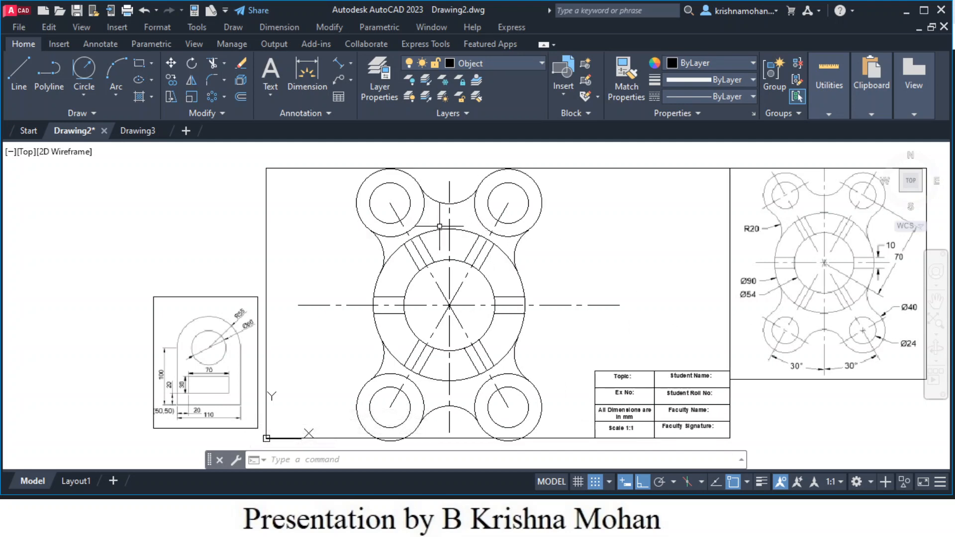
# - Trim the inner portions of all four lobes' outer circles between the blend arcs to leave one continuous outline
pyautogui.click(213, 70)
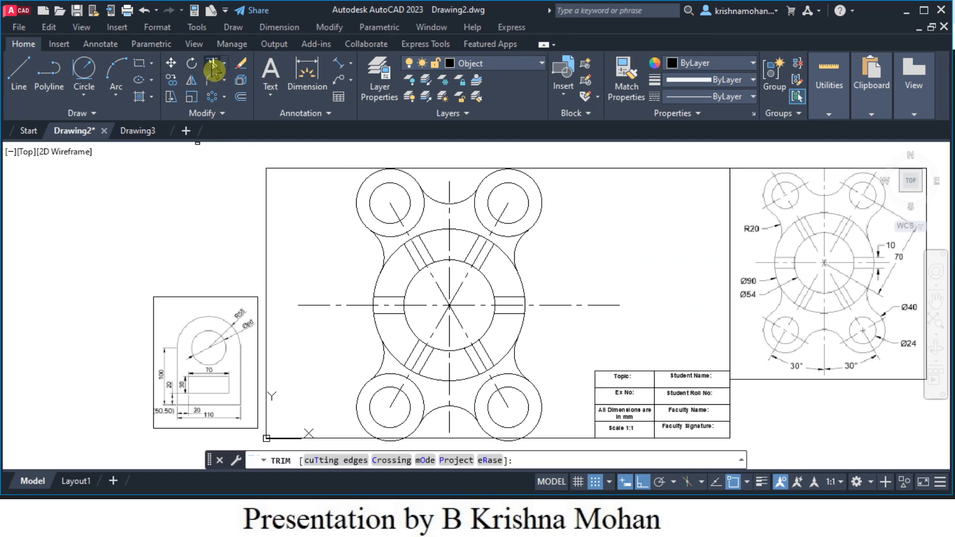
pyautogui.click(481, 224)
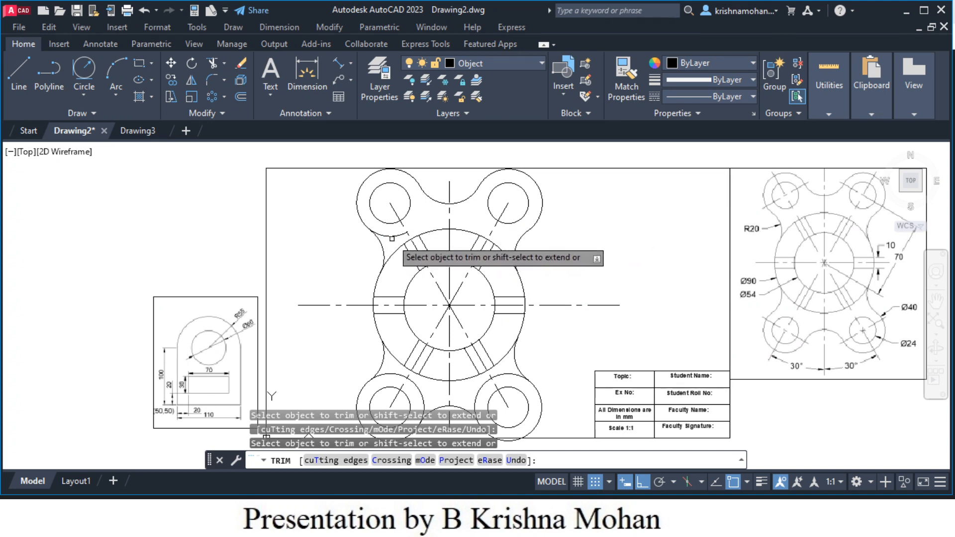
pyautogui.click(396, 233)
pyautogui.click(384, 377)
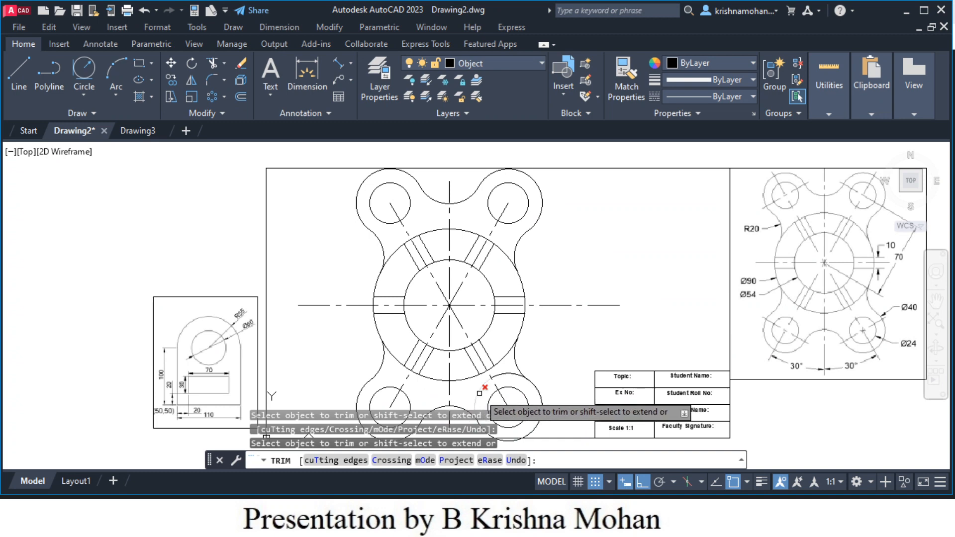
pyautogui.click(510, 373)
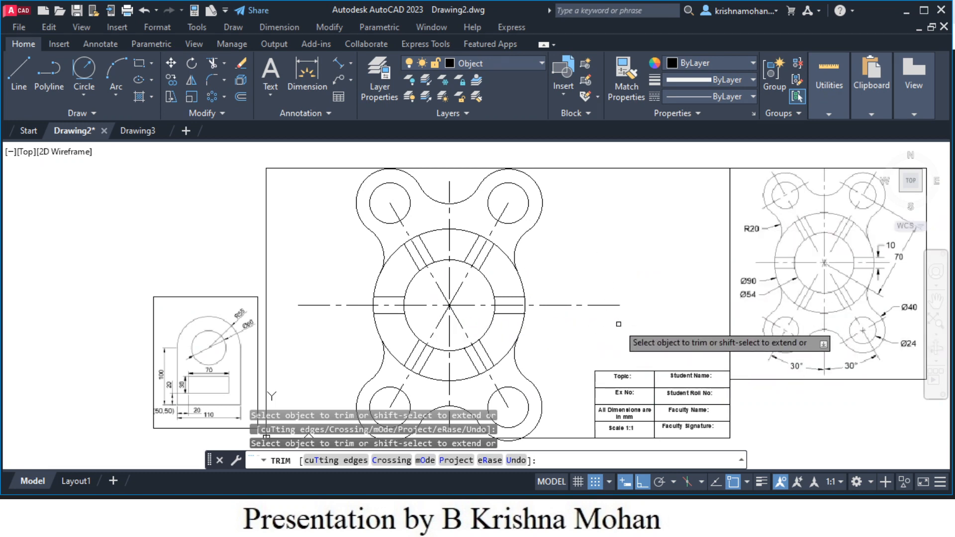
pyautogui.press('Escape')
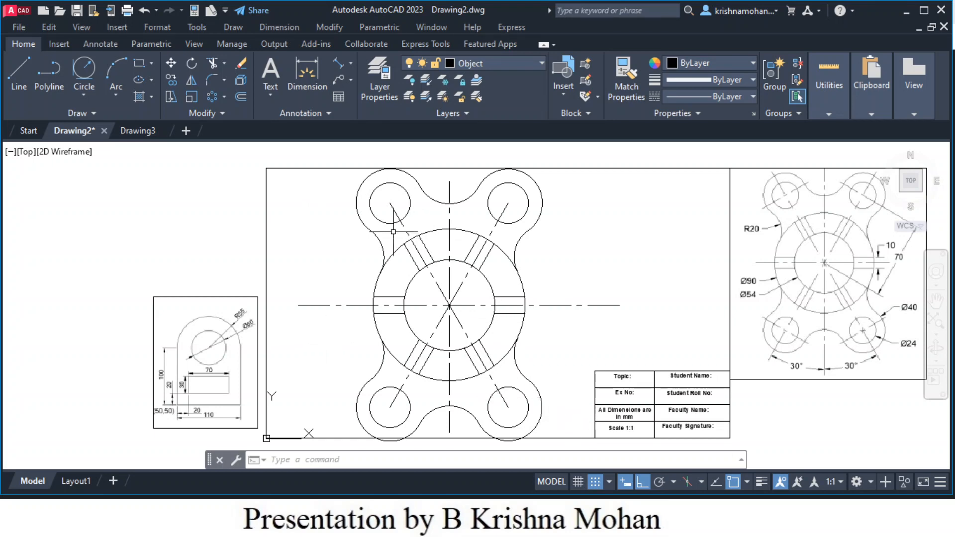
# - Try to rotate the whole plate figure about its centre by a freehand angle, and undo that rotation
pyautogui.click(569, 428)
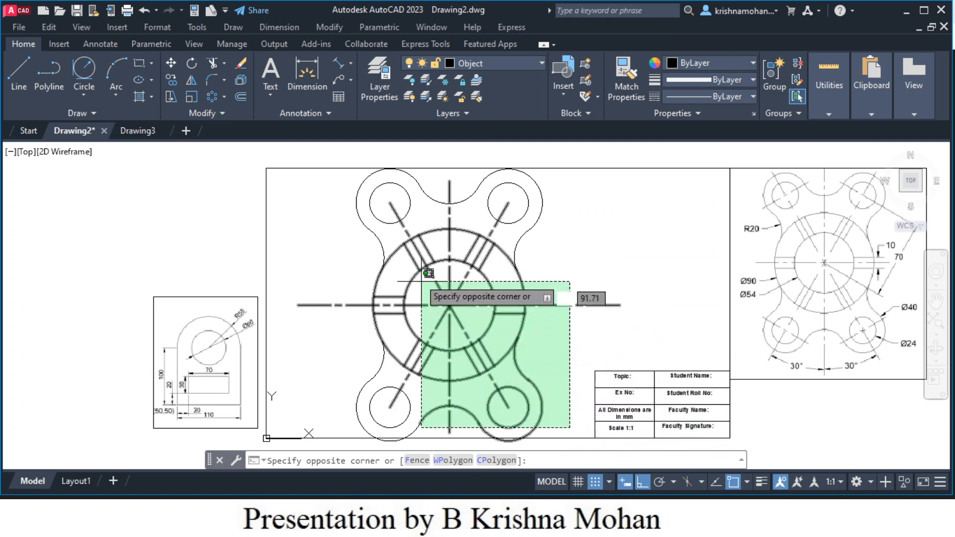
pyautogui.click(350, 188)
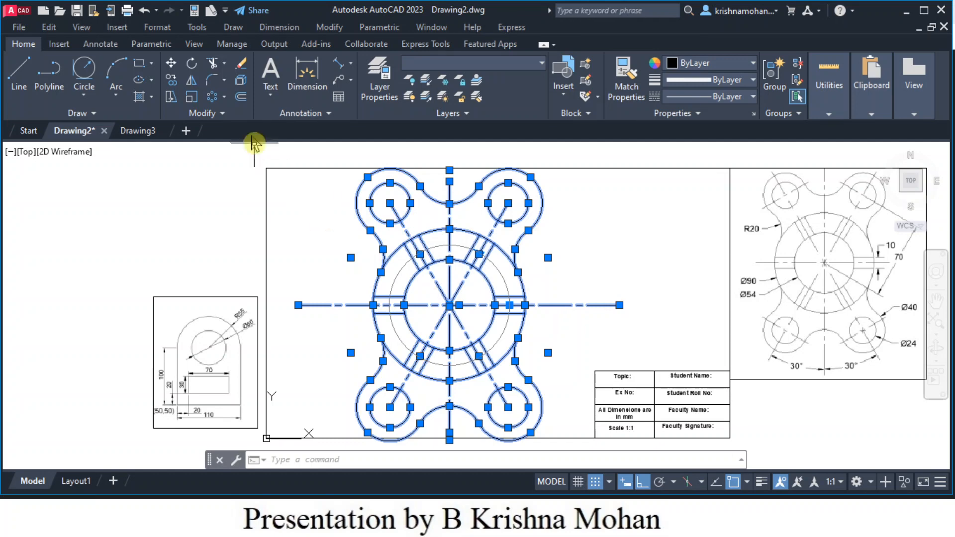
pyautogui.click(193, 69)
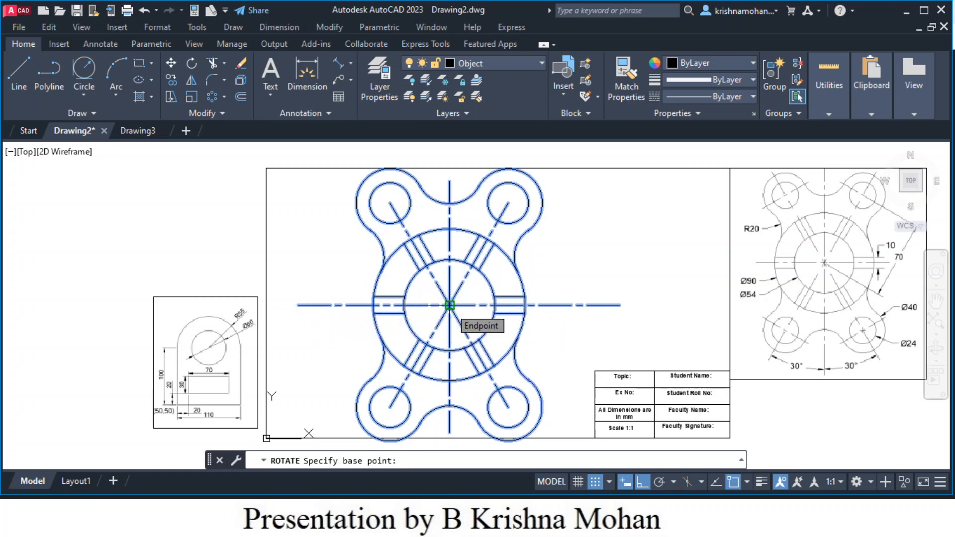
pyautogui.click(450, 305)
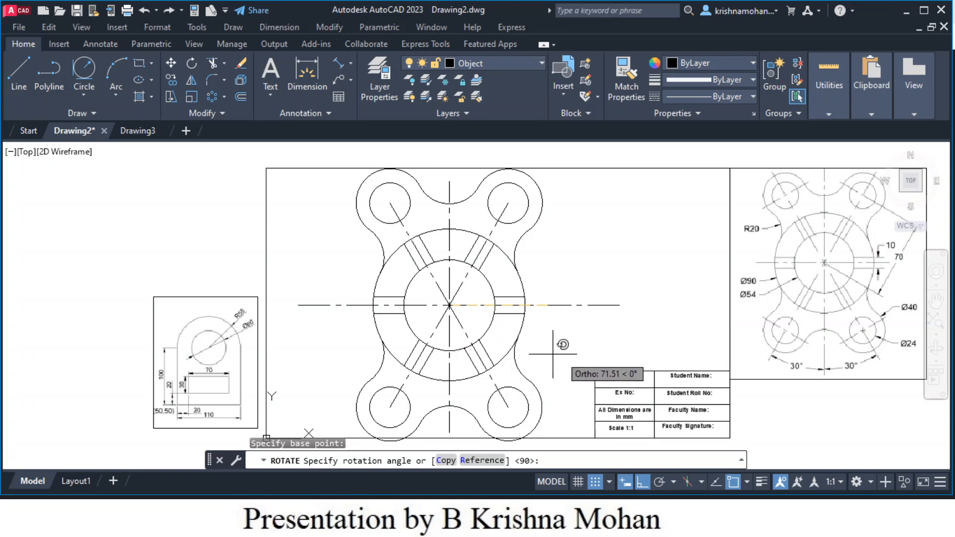
pyautogui.click(356, 405)
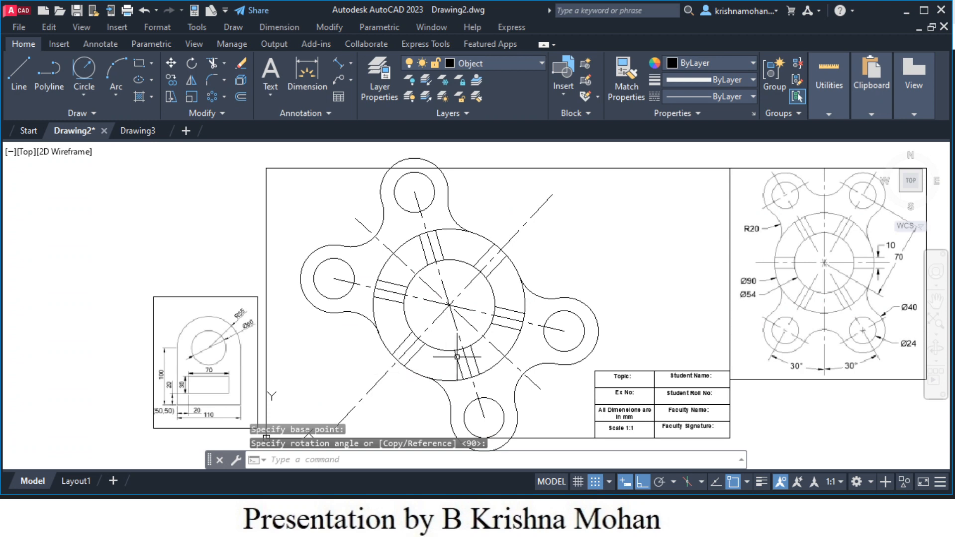
pyautogui.click(144, 10)
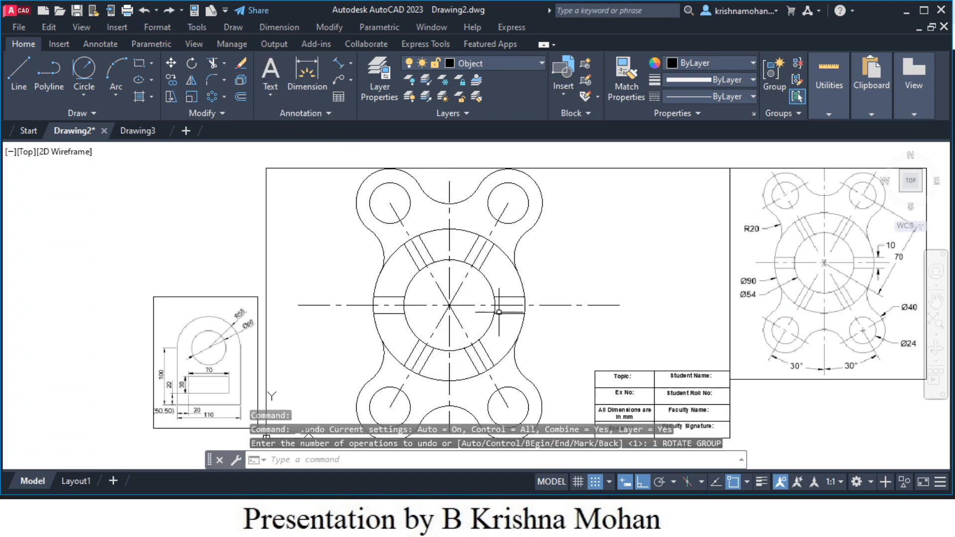
# - Rotate the whole plate figure, including its centre lines, by 90° about the centre of the concentric circles
pyautogui.click(564, 410)
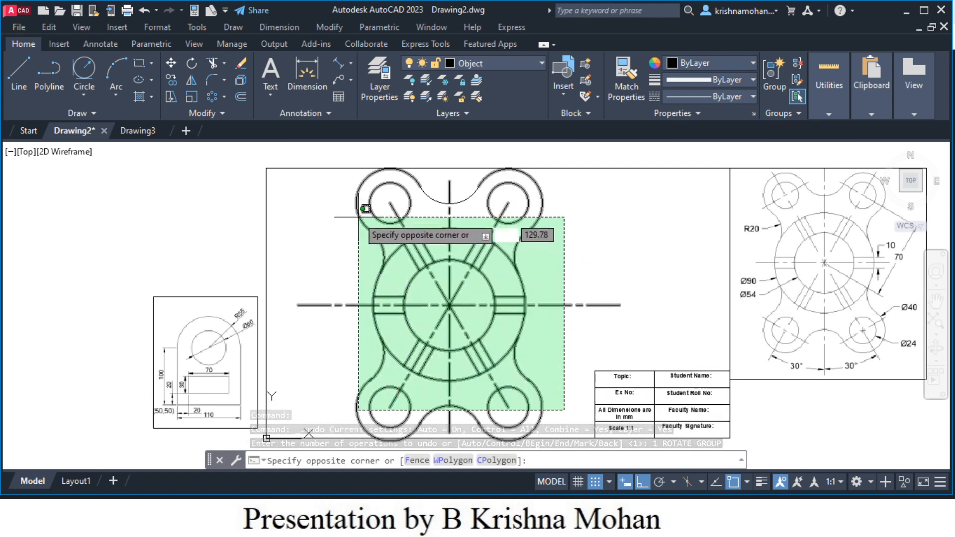
pyautogui.click(355, 186)
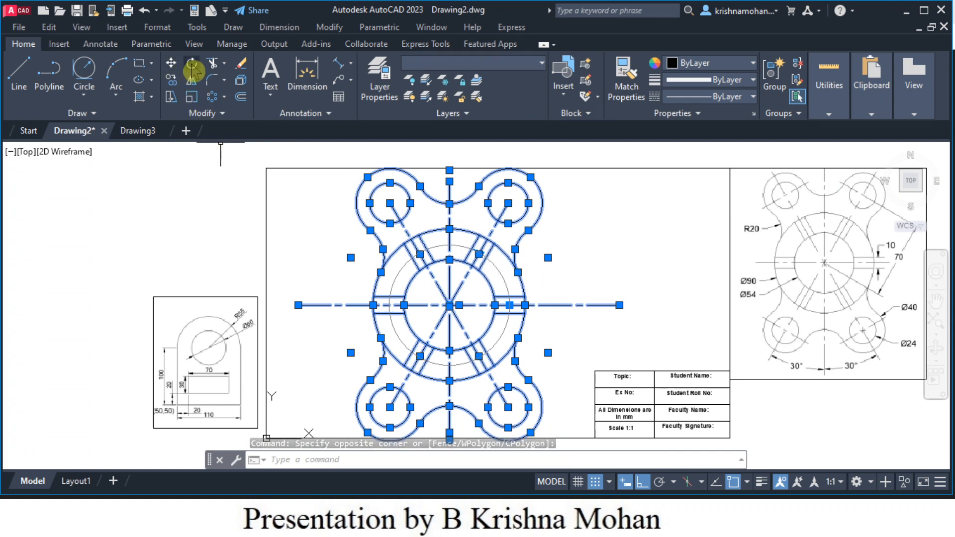
pyautogui.click(192, 70)
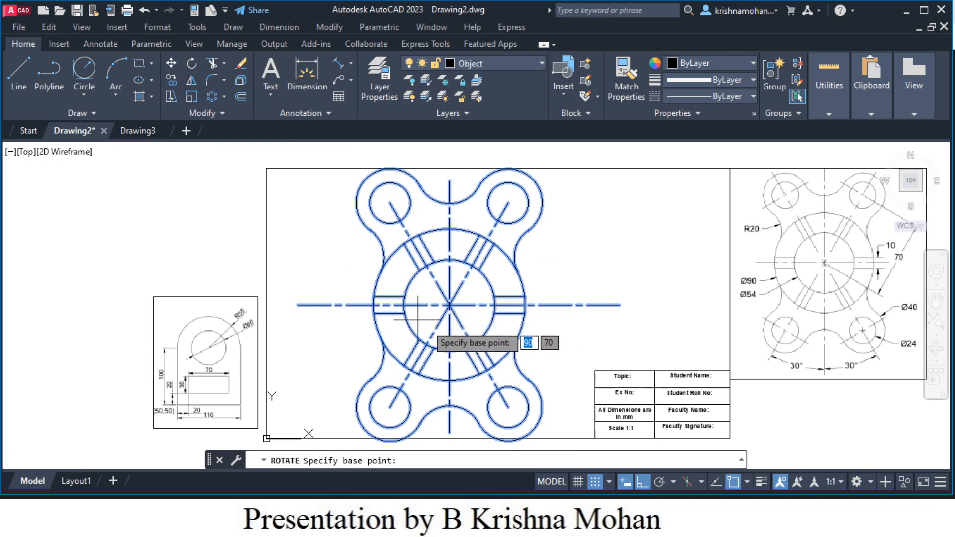
pyautogui.click(449, 305)
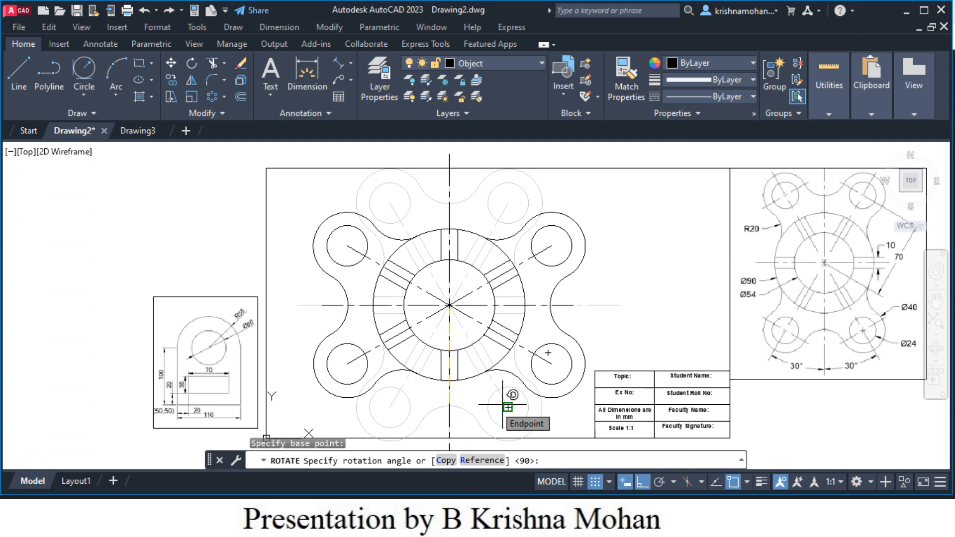
pyautogui.press('Return')
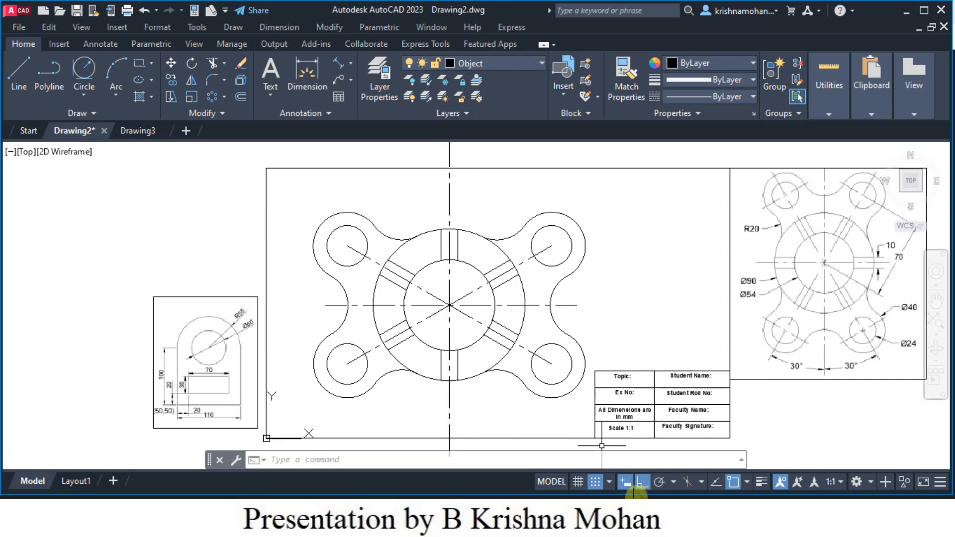
# - Shorten the vertical centre line at its lower end to just below the large circle, for about 160 mm overall
pyautogui.click(450, 432)
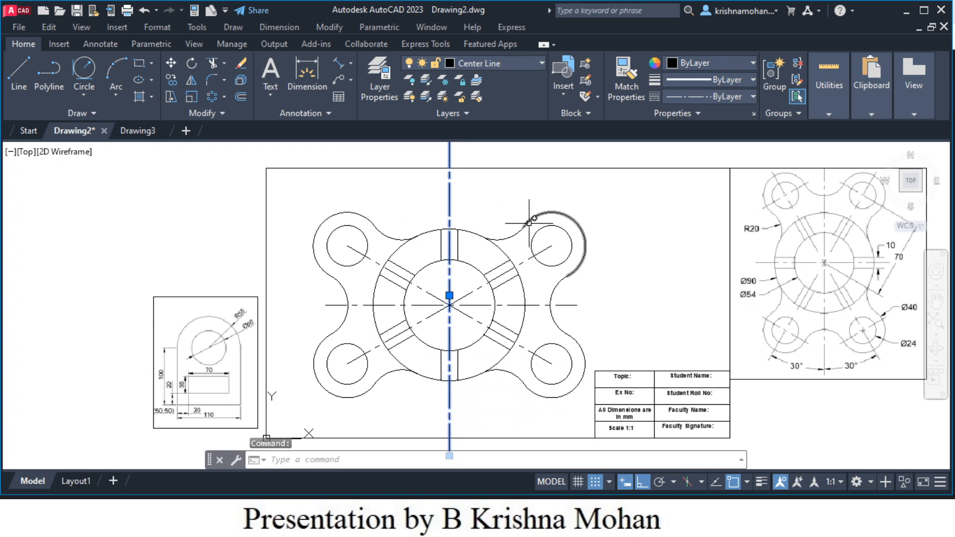
pyautogui.scroll(-2, 461, 449)
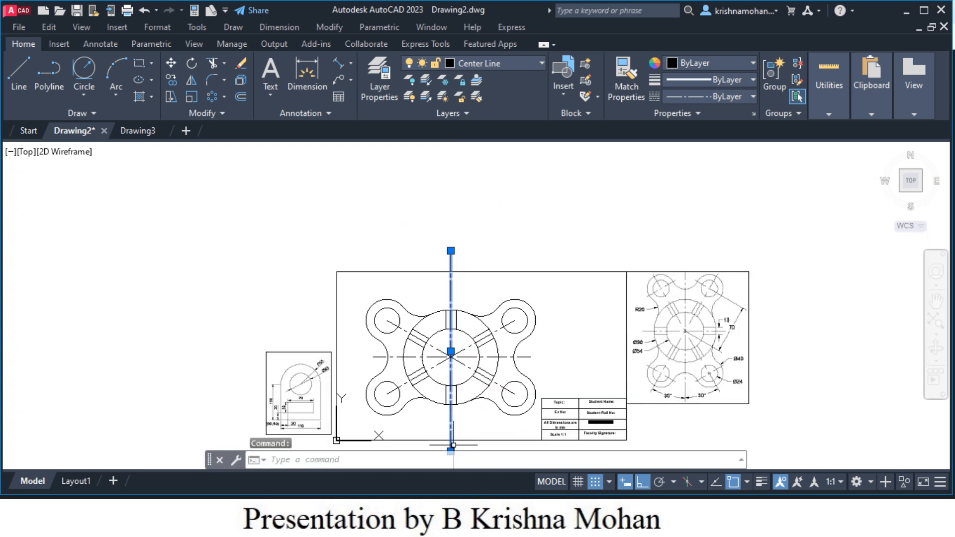
pyautogui.scroll(4, 470, 450)
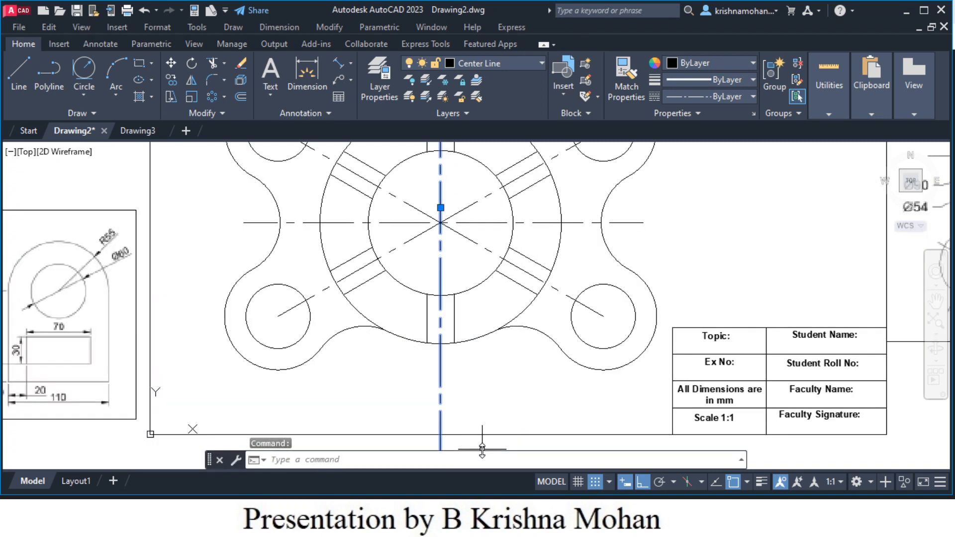
pyautogui.scroll(-2, 483, 450)
pyautogui.moveTo(498, 443)
pyautogui.mouseDown(button='middle')
pyautogui.moveTo(507, 390)
pyautogui.moveTo(490, 379)
pyautogui.mouseUp(button='middle')
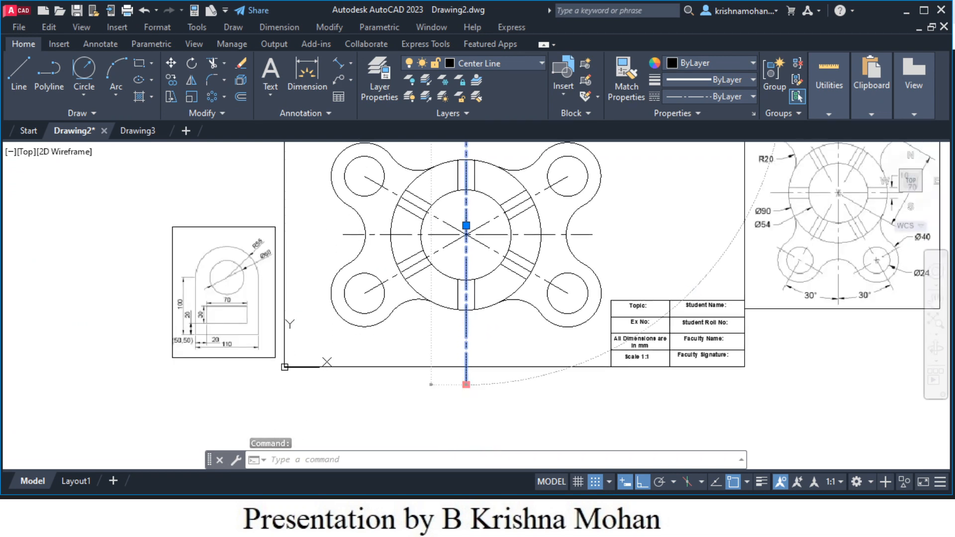
pyautogui.click(466, 385)
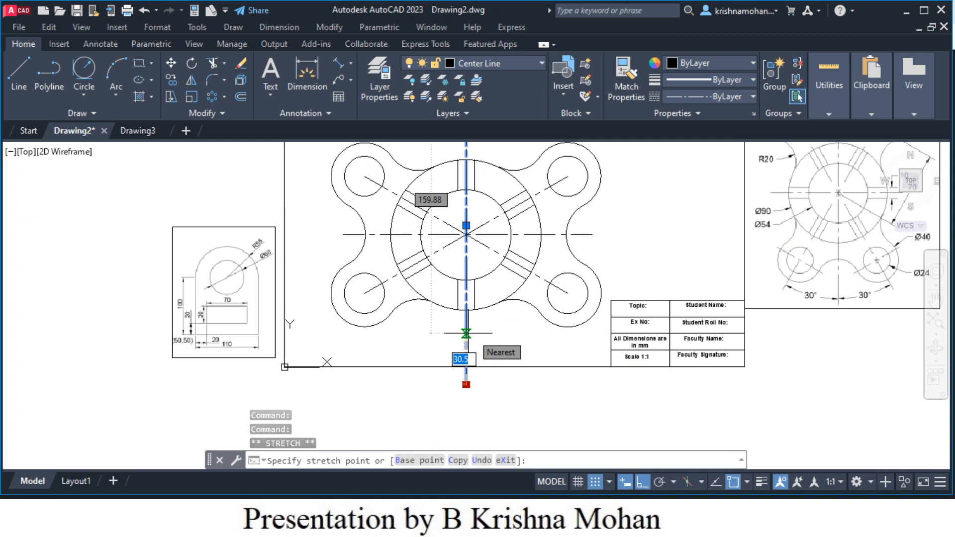
pyautogui.click(466, 333)
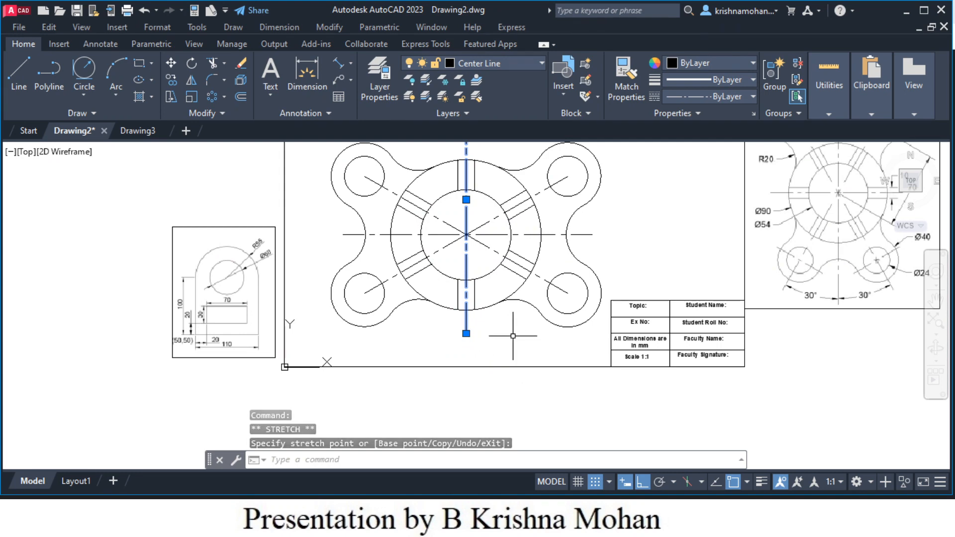
# - Shorten the vertical centre line at its upper end to just above the large circle, for about 120 mm overall
pyautogui.moveTo(513, 337); pyautogui.dragTo(508, 420, button='middle')
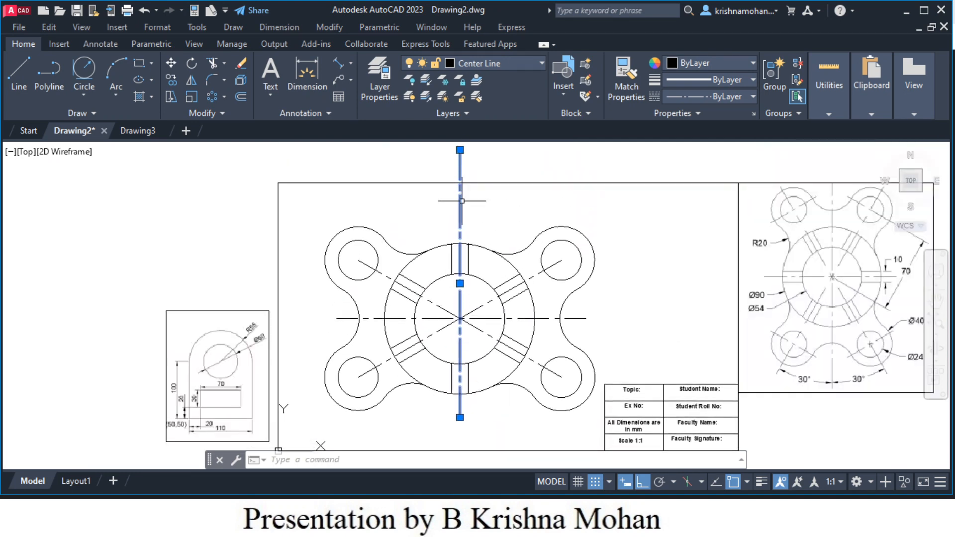
pyautogui.click(460, 151)
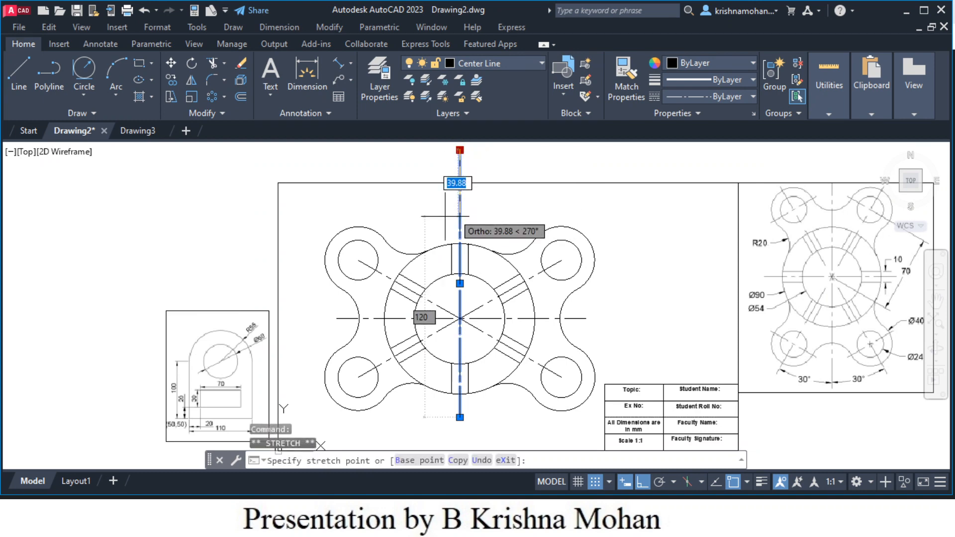
pyautogui.click(461, 217)
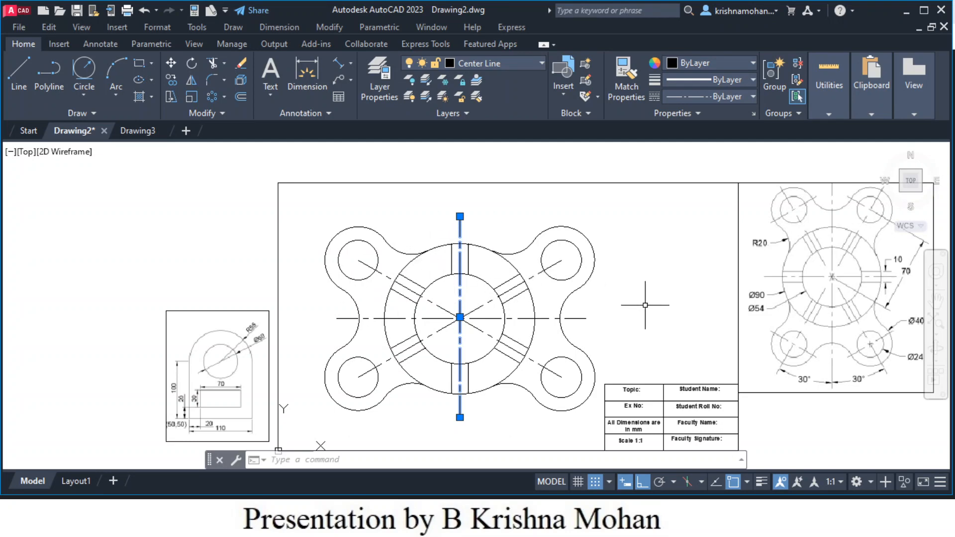
pyautogui.press('Escape')
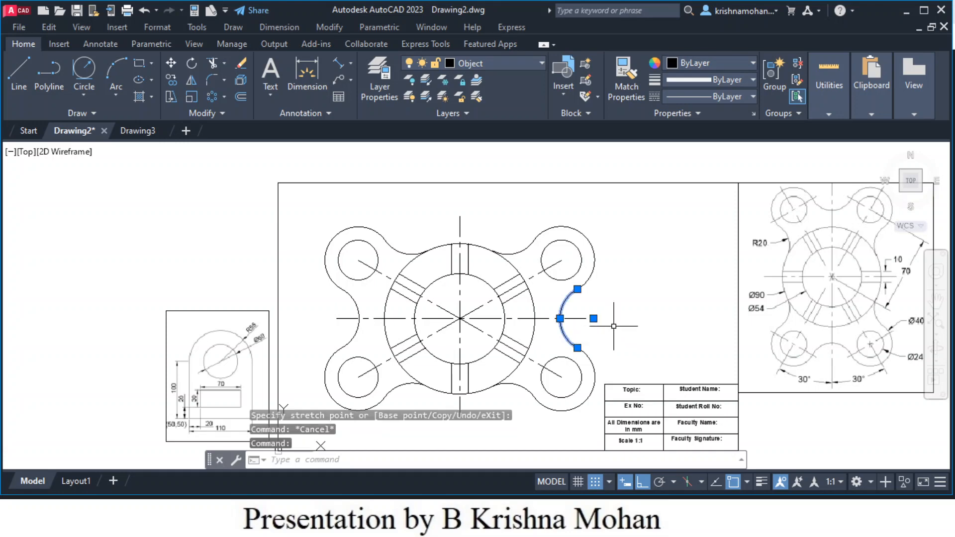
pyautogui.press('Escape')
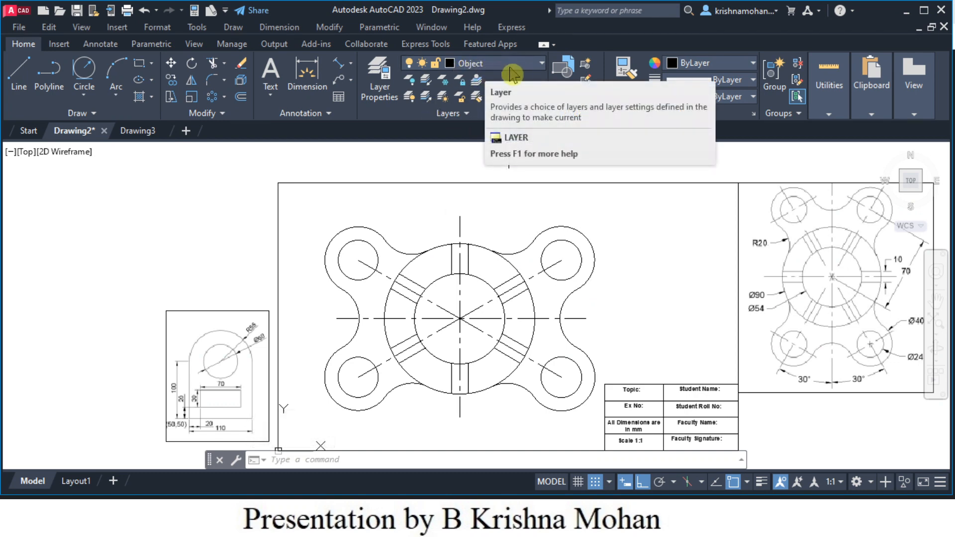
# - Make Construction the current layer
pyautogui.click(547, 68)
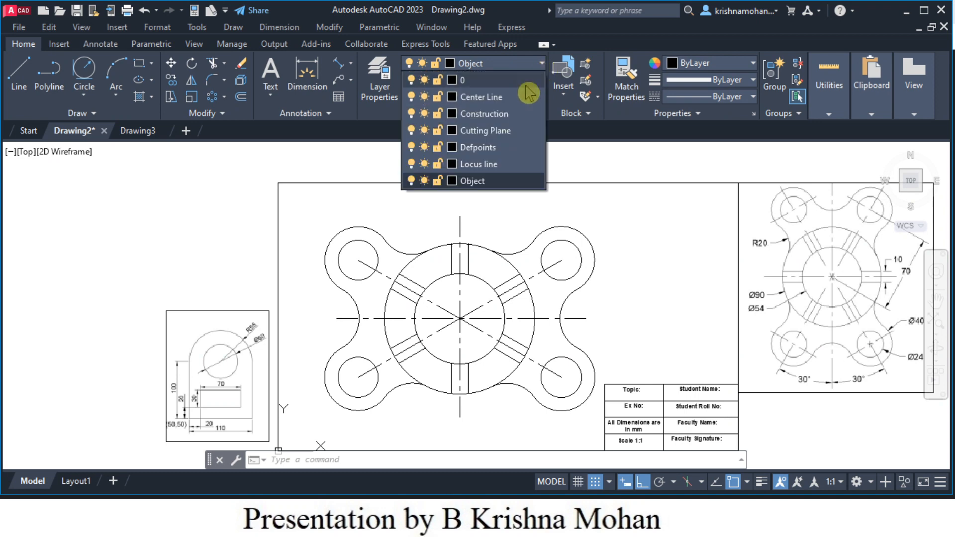
pyautogui.click(481, 115)
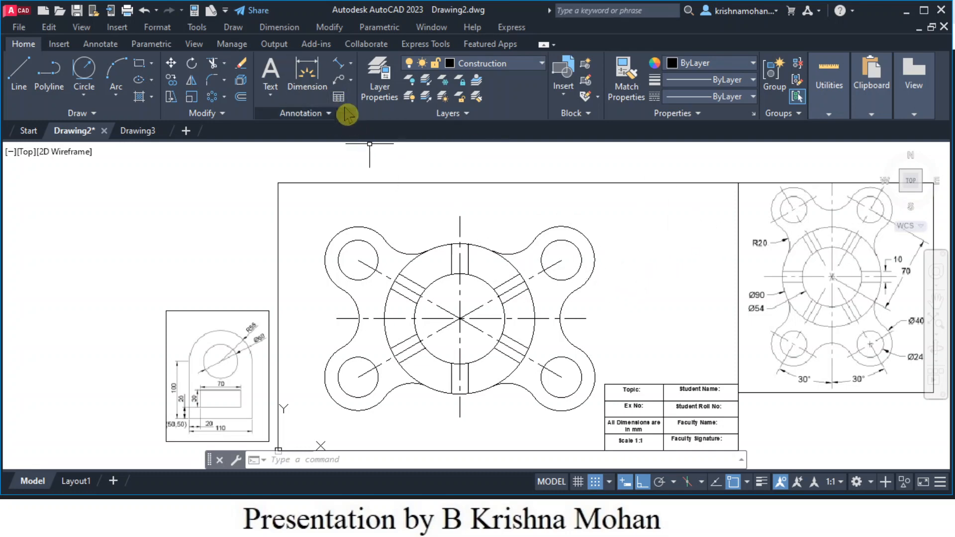
# - Start the Dimension command and turn off both the orthogonal cursor restriction and object snapping
pyautogui.click(308, 76)
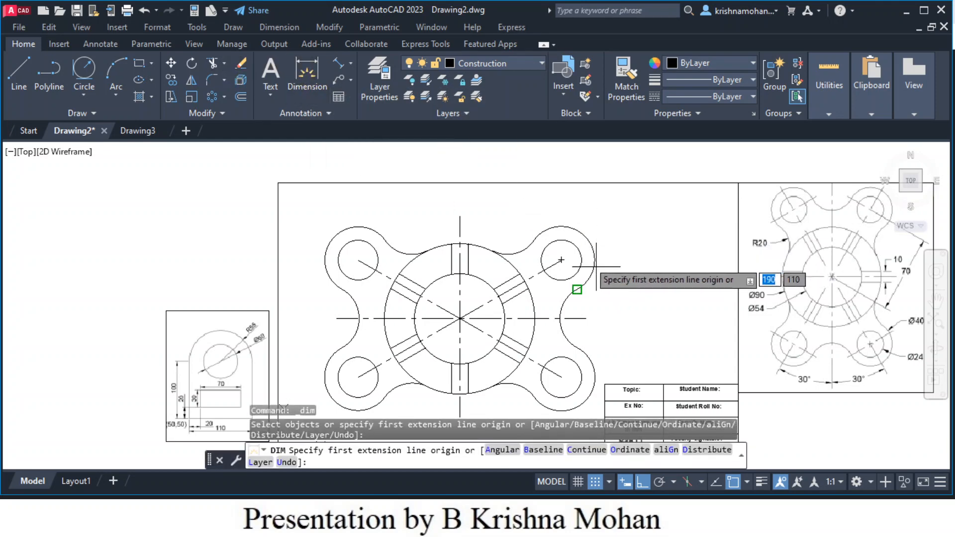
pyautogui.scroll(2, 572, 259)
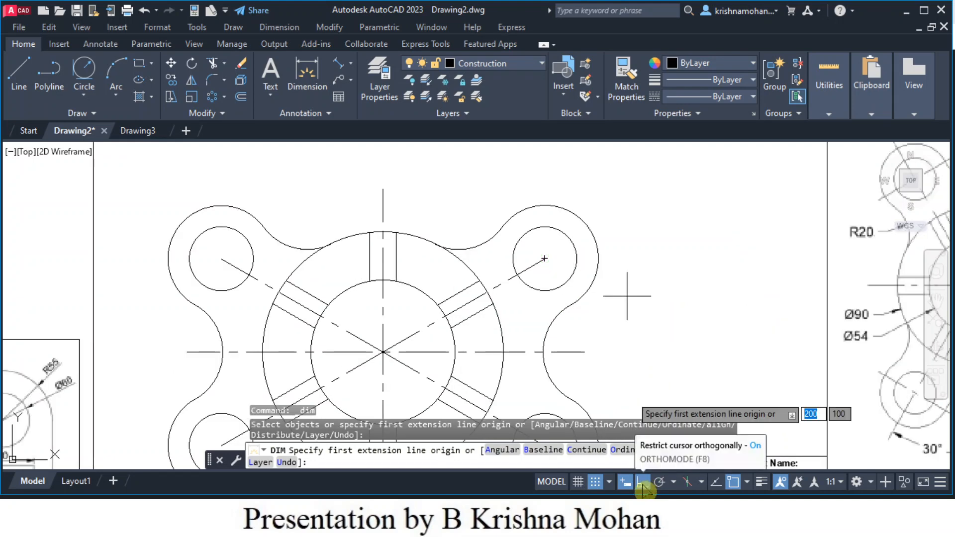
pyautogui.click(643, 483)
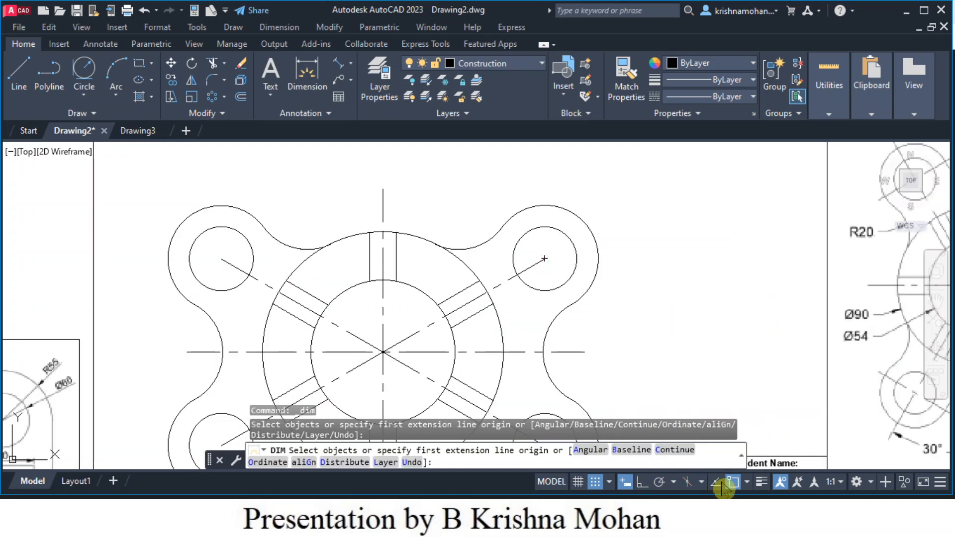
pyautogui.click(733, 483)
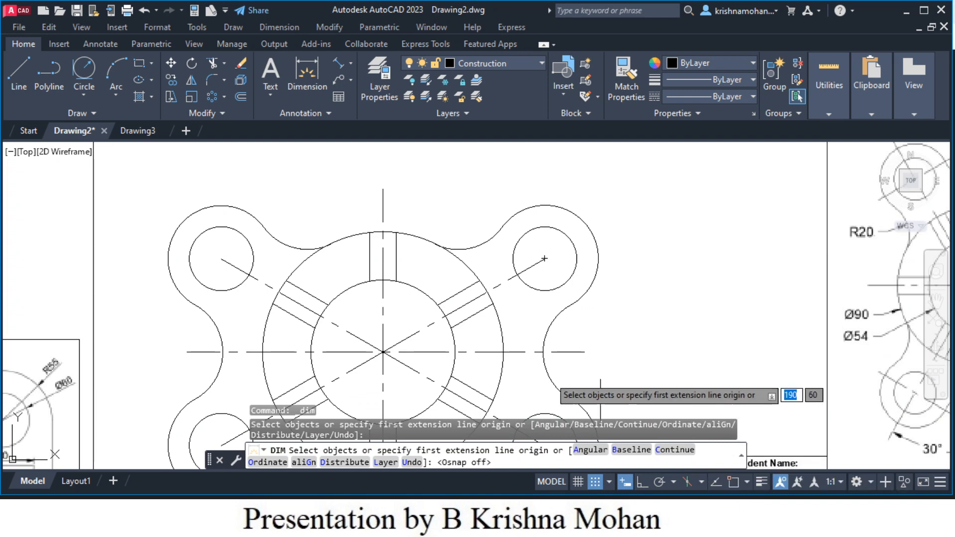
pyautogui.scroll(2, 627, 349)
pyautogui.scroll(-2, 626, 348)
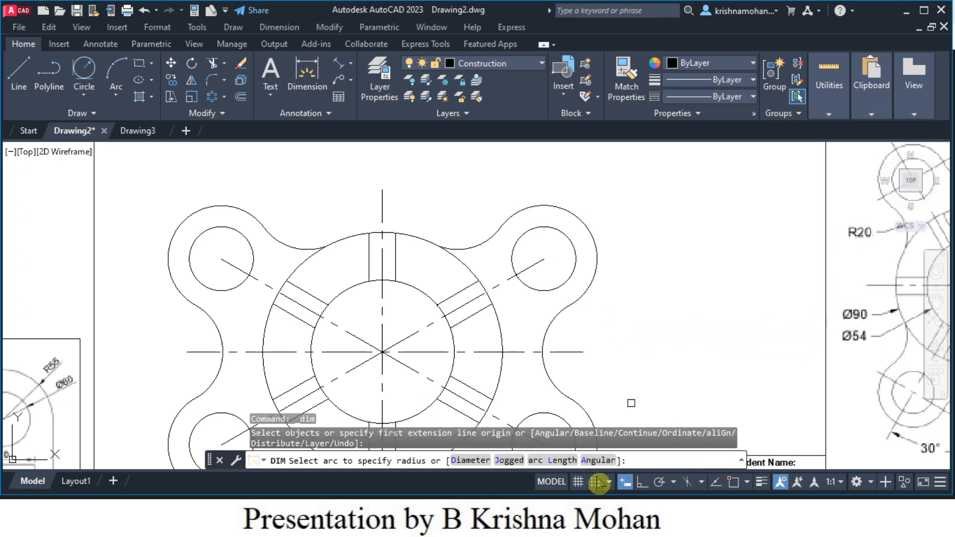
# - Dimension the upper-right lobe's outer arc radius and its small circle's diameter, placing both outside the plate to the right
pyautogui.click(582, 218)
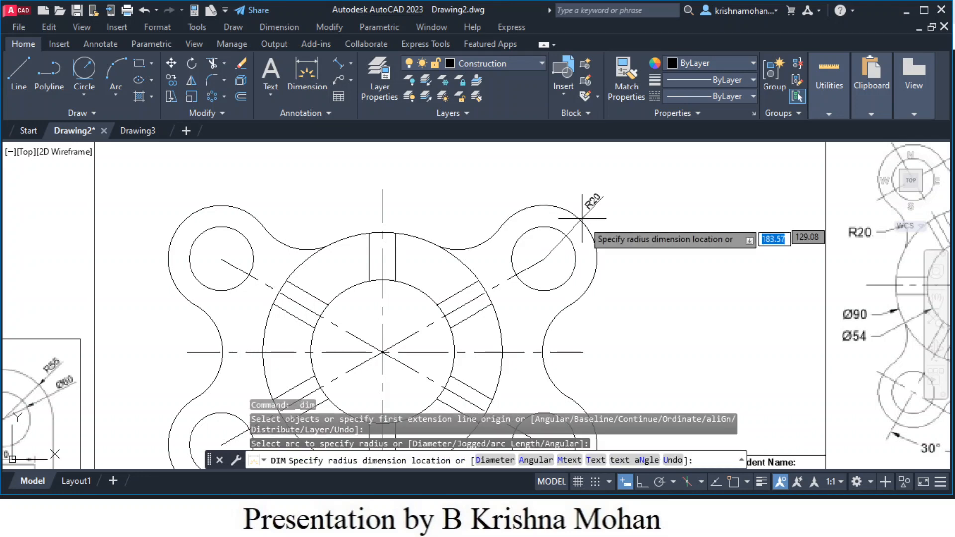
pyautogui.click(662, 203)
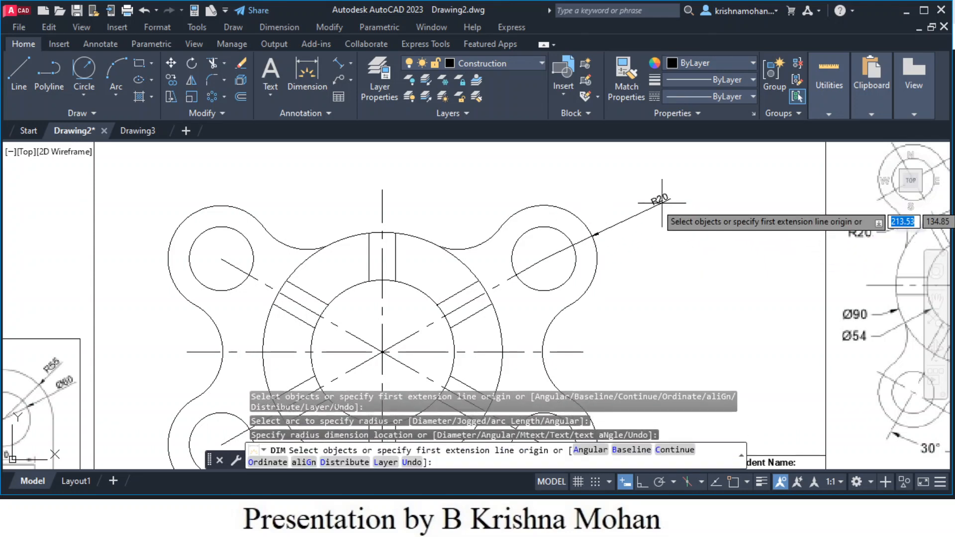
pyautogui.click(570, 280)
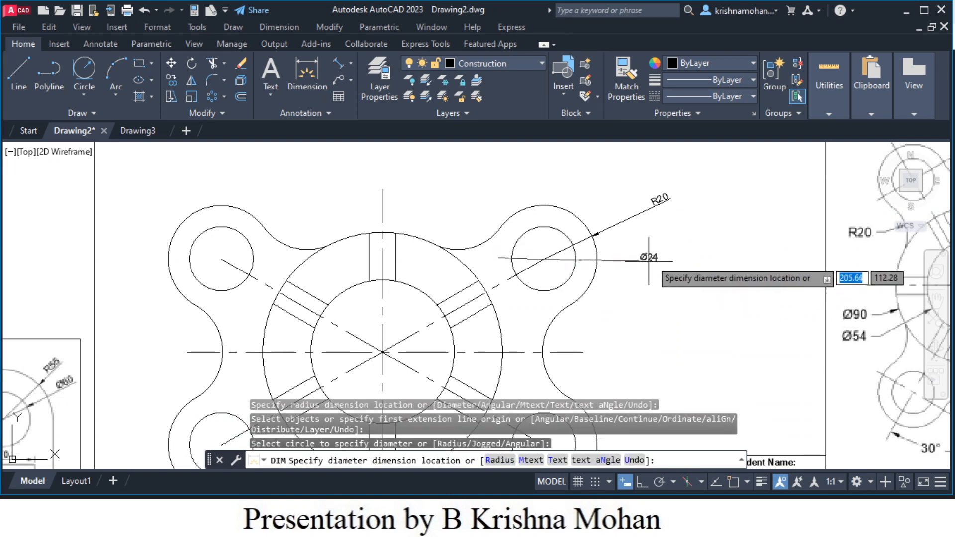
pyautogui.click(678, 248)
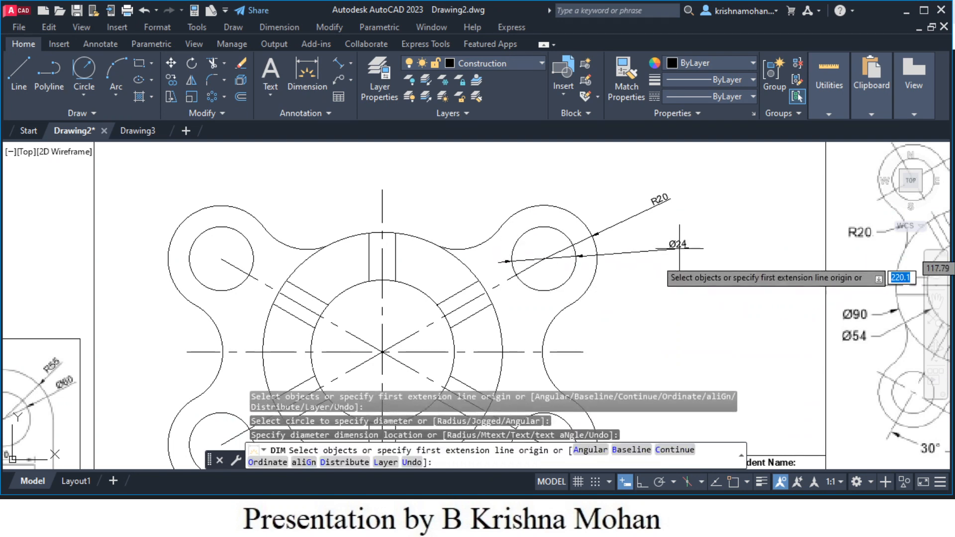
# - Dimension the radii of the two blend arcs beside the upper-right lobe, one on the plate's right side and one on top
pyautogui.click(552, 334)
pyautogui.click(687, 294)
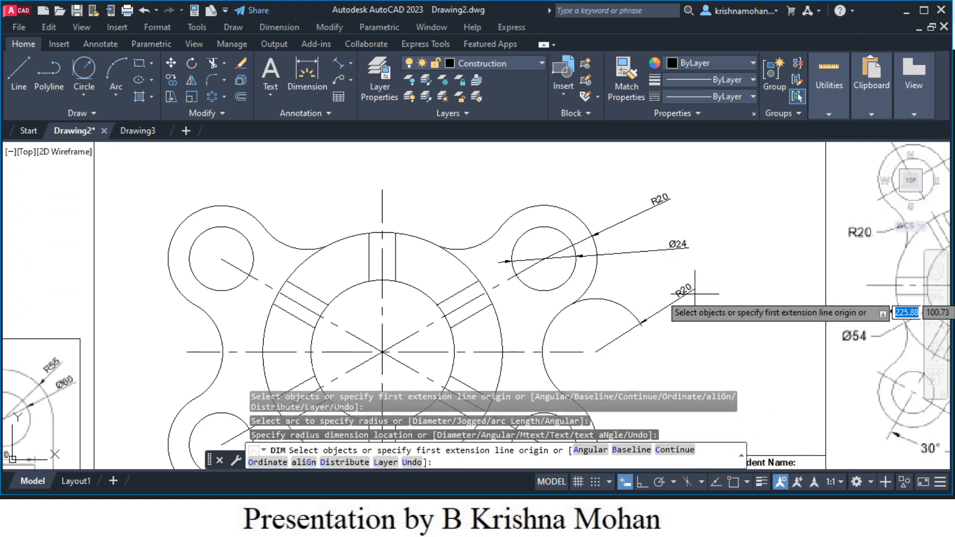
pyautogui.click(479, 245)
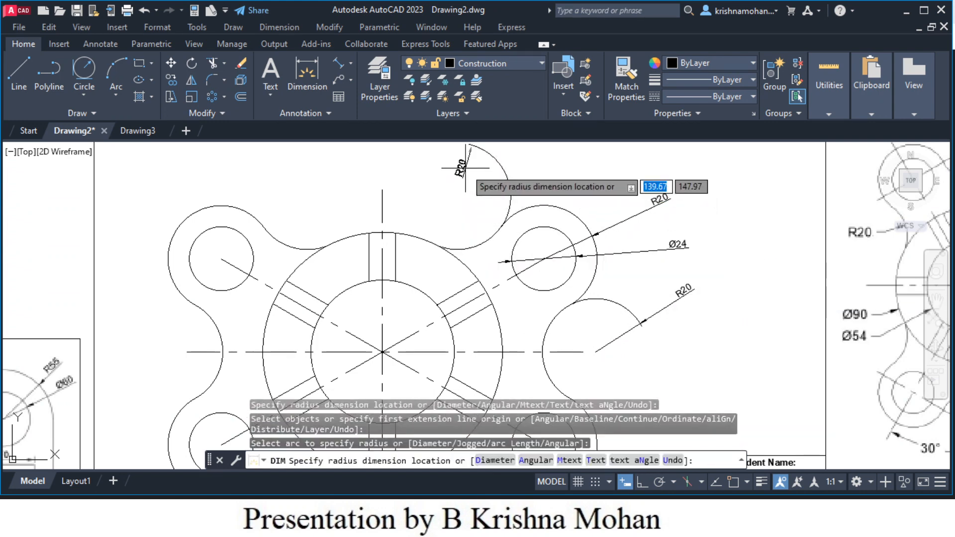
pyautogui.click(465, 191)
# - Dimension the inclined centre line from the plate centre to the upper-left lobe, placing the aligned dimension above the plate
pyautogui.scroll(2, 498, 285)
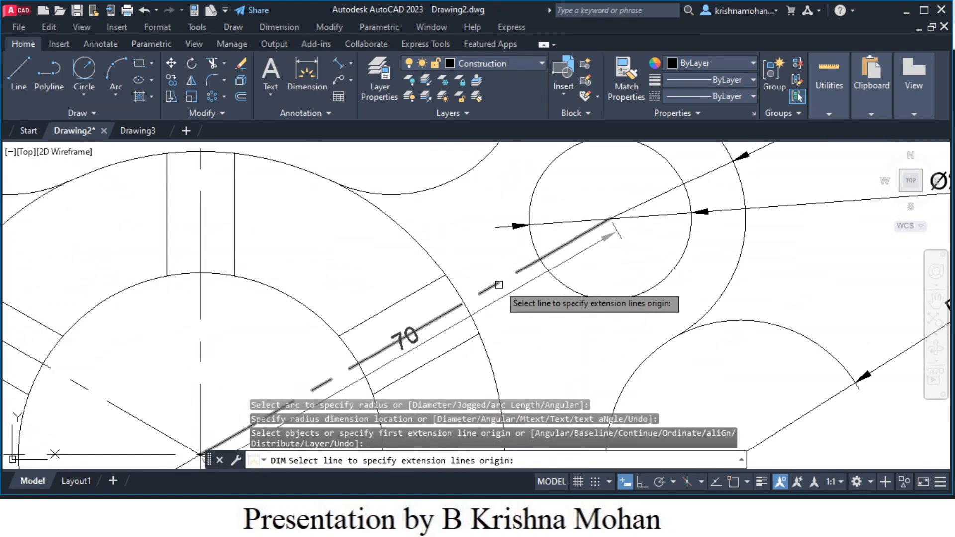
pyautogui.scroll(-5, 498, 287)
pyautogui.scroll(3, 496, 289)
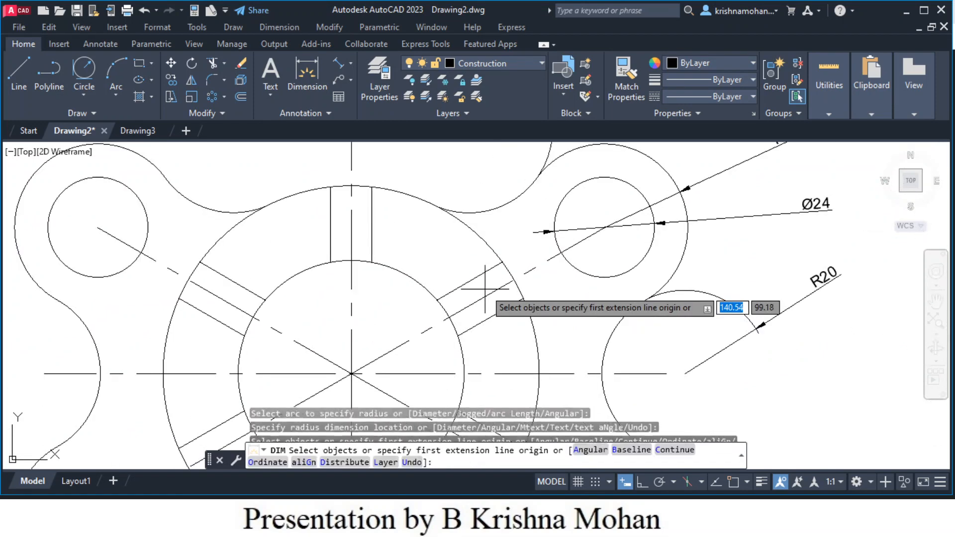
pyautogui.scroll(-2, 503, 319)
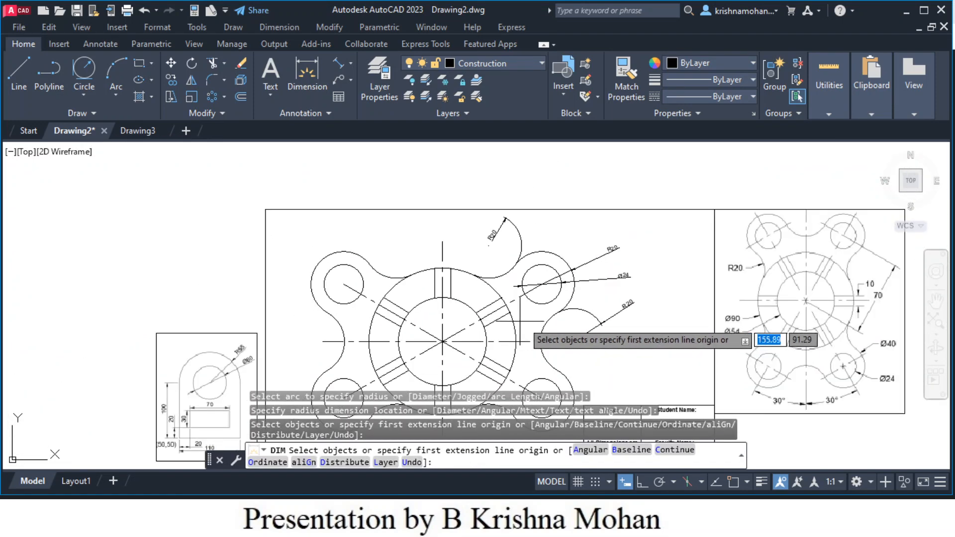
pyautogui.press('Return')
pyautogui.click(420, 329)
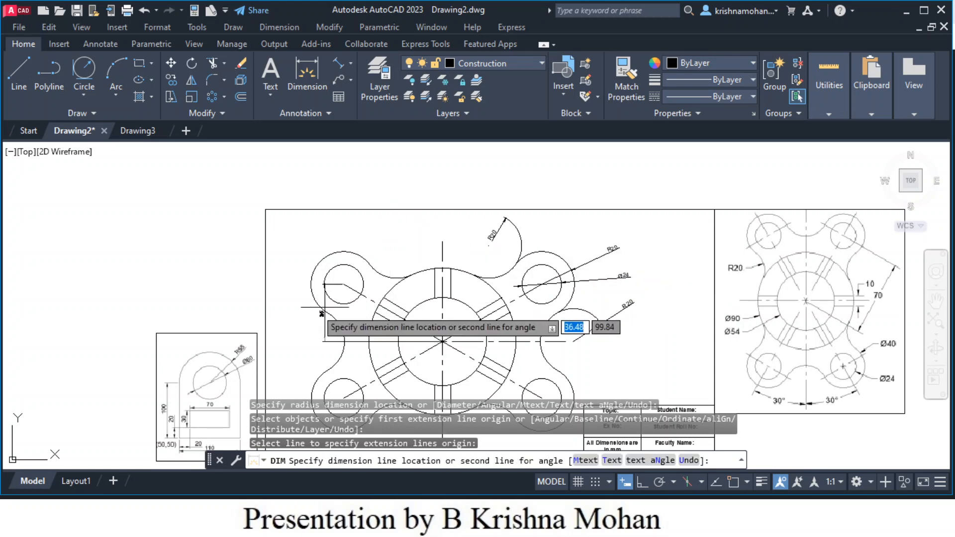
pyautogui.click(458, 260)
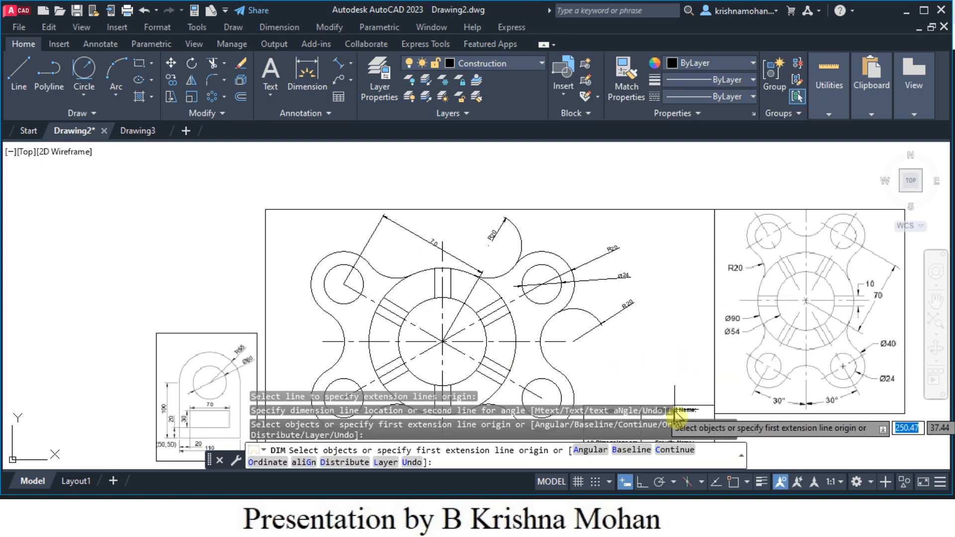
# - Dimension the angle between the upper-right inclined centre line and the horizontal centre line, just outside the large circle
pyautogui.scroll(-2, 599, 371)
pyautogui.scroll(4, 601, 373)
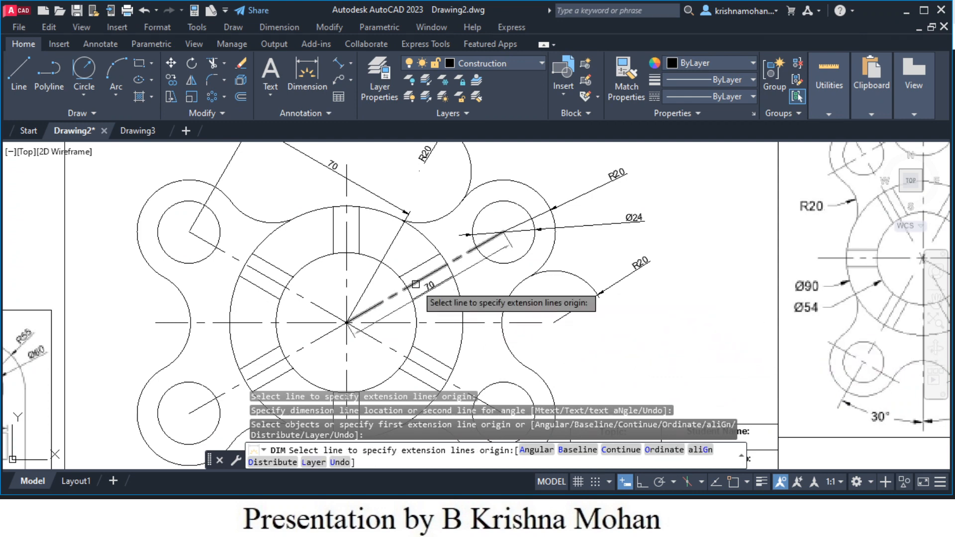
pyautogui.click(415, 284)
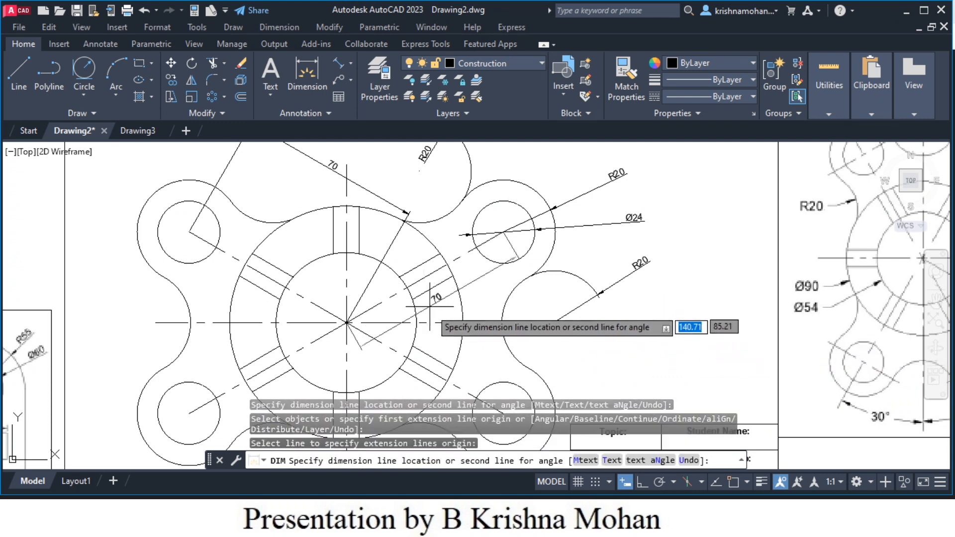
pyautogui.click(437, 322)
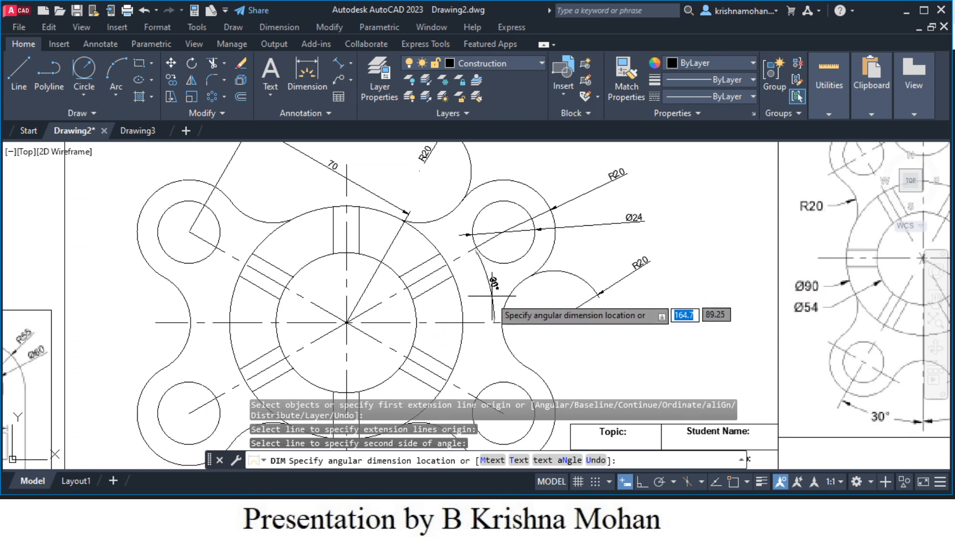
pyautogui.click(483, 294)
pyautogui.press('Return')
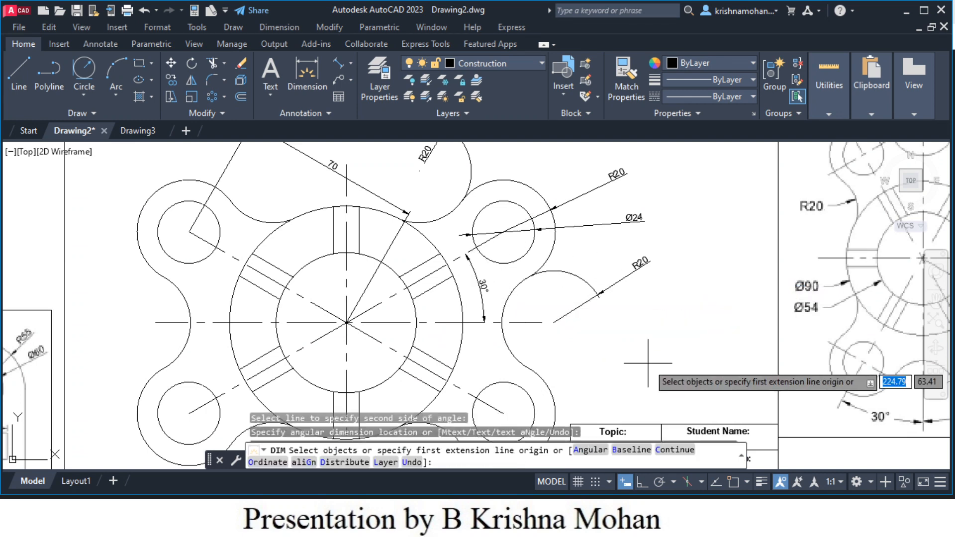
# - Dimension the width of the top vertical slot between its two parallel sides, placing the dimension just inside the inner circle
pyautogui.scroll(3, 678, 390)
pyautogui.scroll(-3, 678, 391)
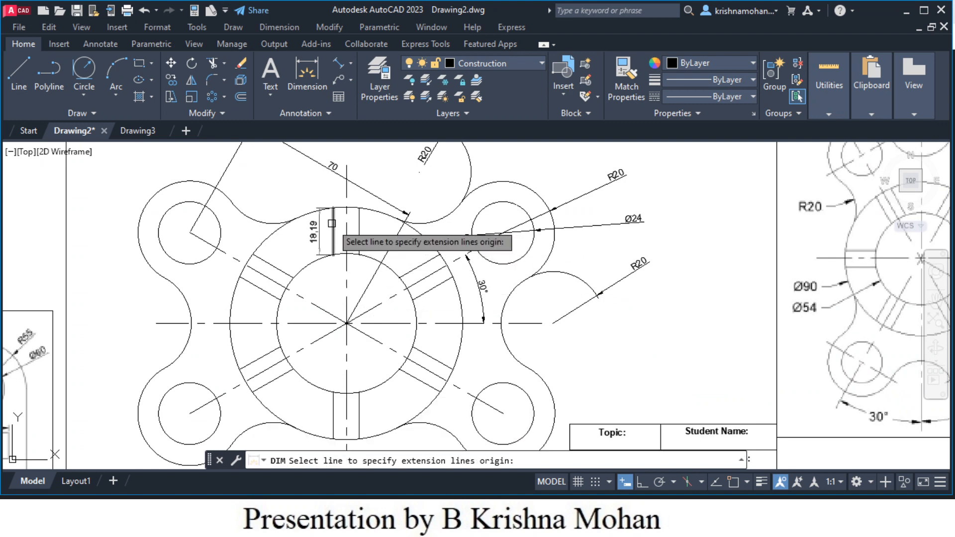
pyautogui.scroll(-3, 348, 234)
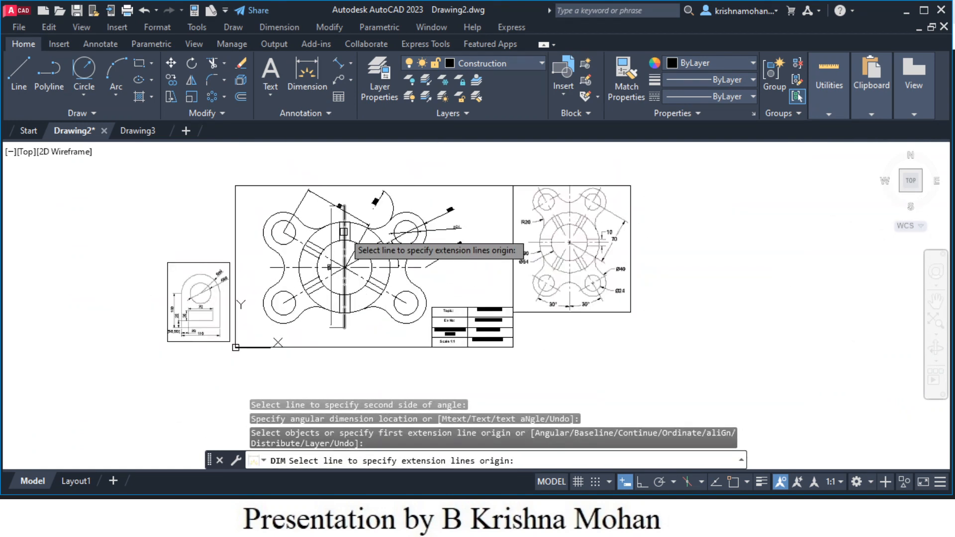
pyautogui.scroll(5, 351, 235)
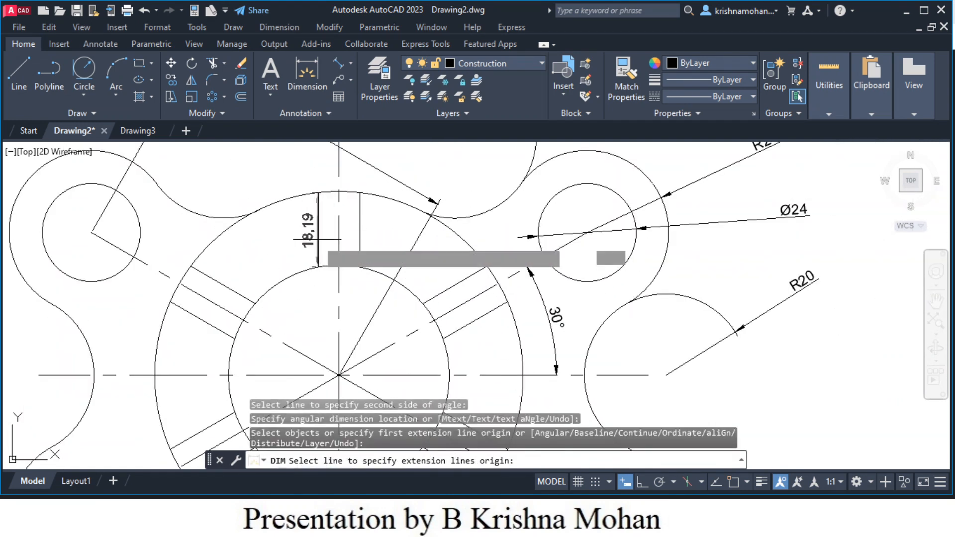
pyautogui.click(317, 237)
pyautogui.click(359, 241)
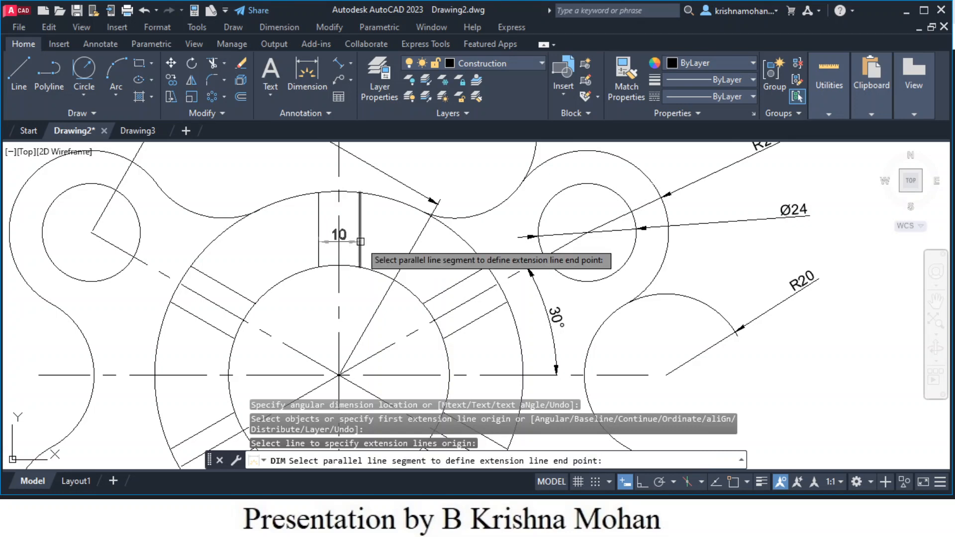
pyautogui.click(359, 239)
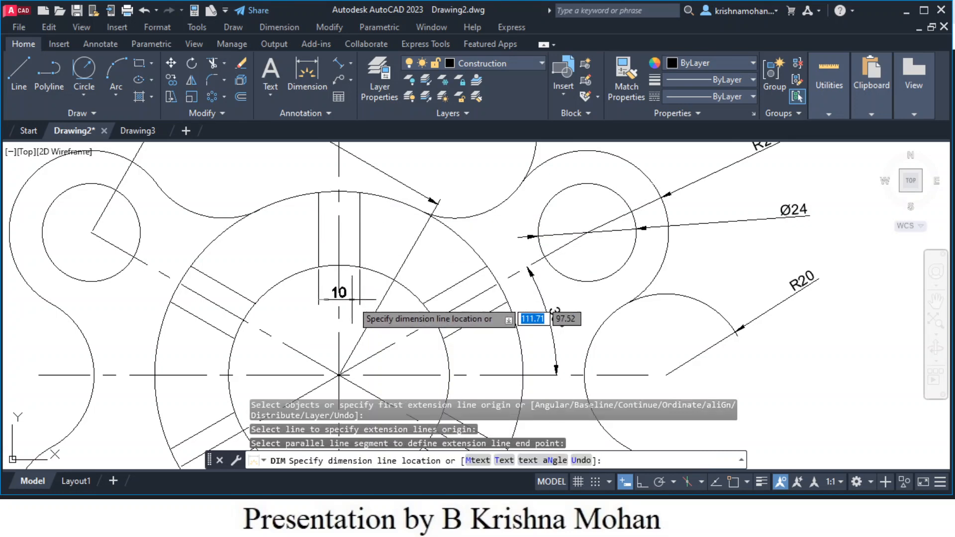
pyautogui.click(355, 292)
# - Dimension the diameter of the larger concentric circle, placing the text outside the plate at its lower left
pyautogui.scroll(2, 537, 343)
pyautogui.scroll(-5, 536, 343)
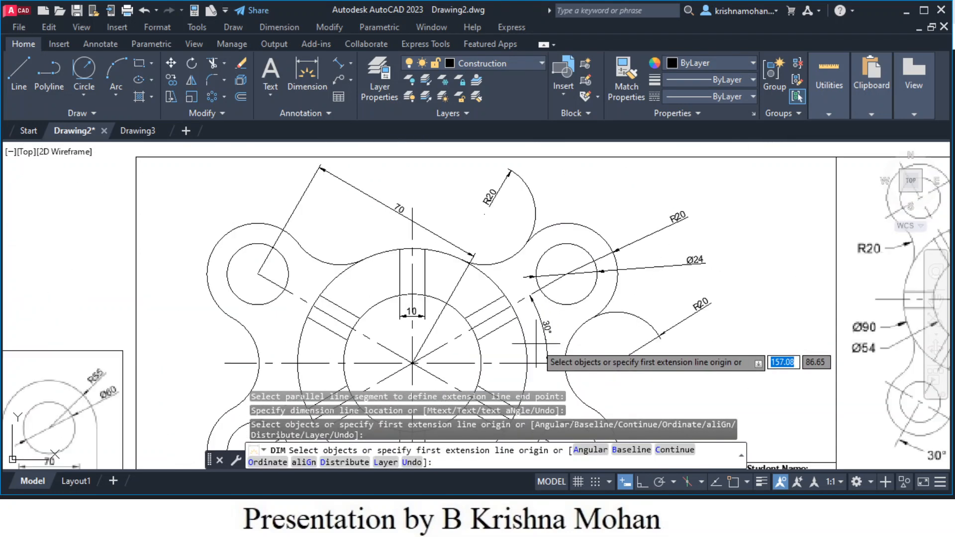
pyautogui.press('Return')
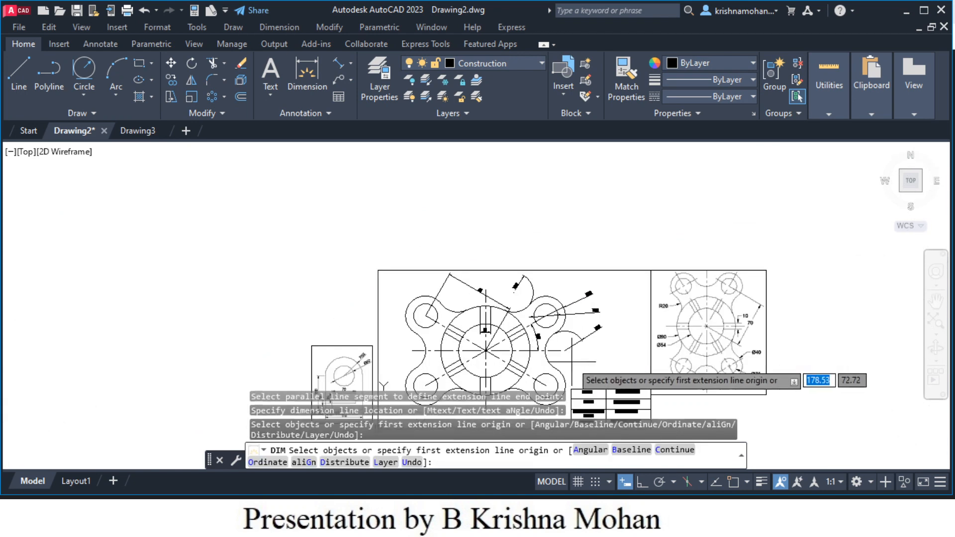
pyautogui.moveTo(591, 365); pyautogui.dragTo(596, 296, button='middle')
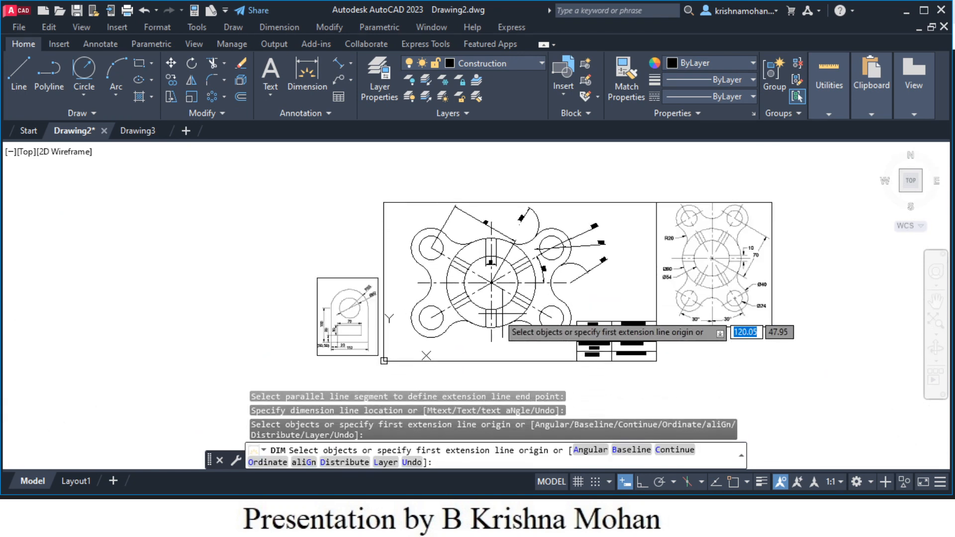
pyautogui.scroll(4, 495, 307)
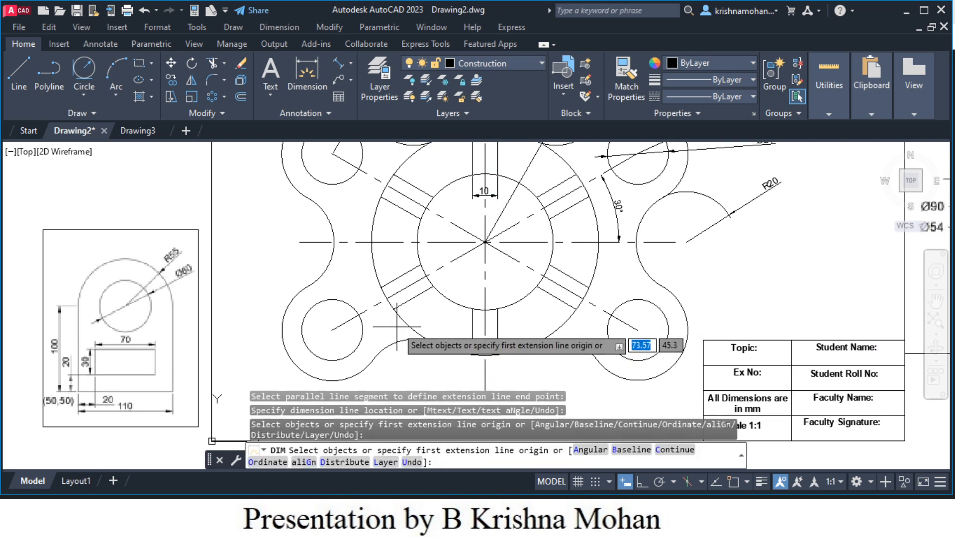
pyautogui.click(407, 343)
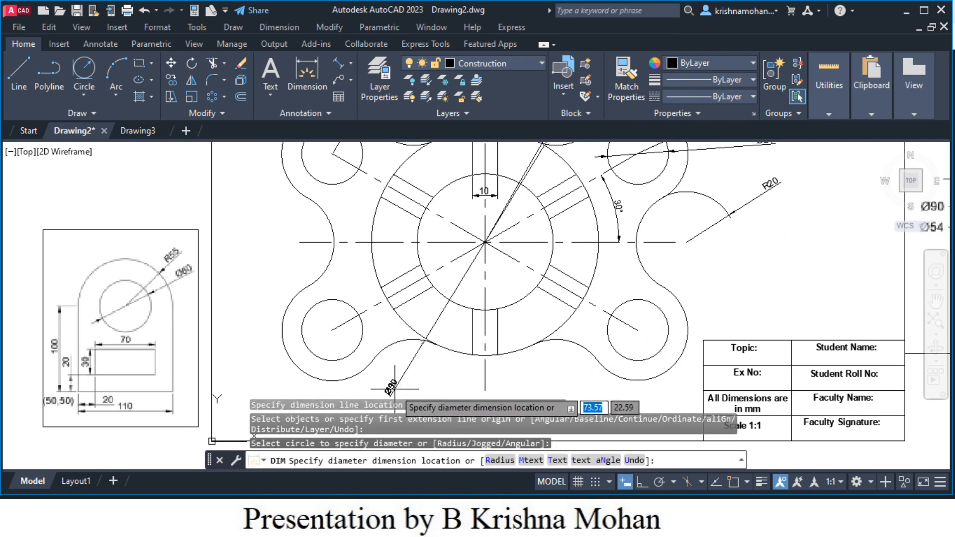
pyautogui.click(398, 381)
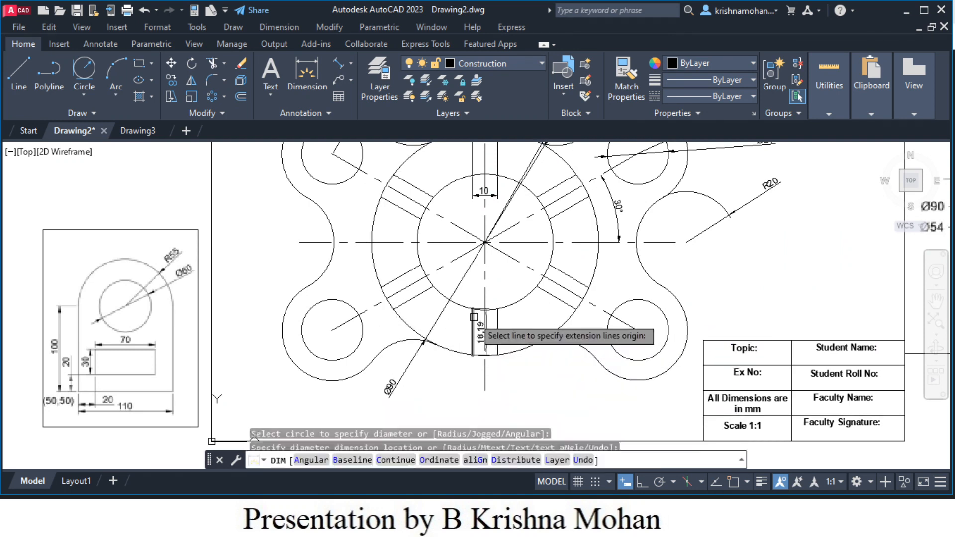
# - Dimension the diameter of the smaller concentric circle, placing the text below the plate beside the larger circle's dimension
pyautogui.click(461, 308)
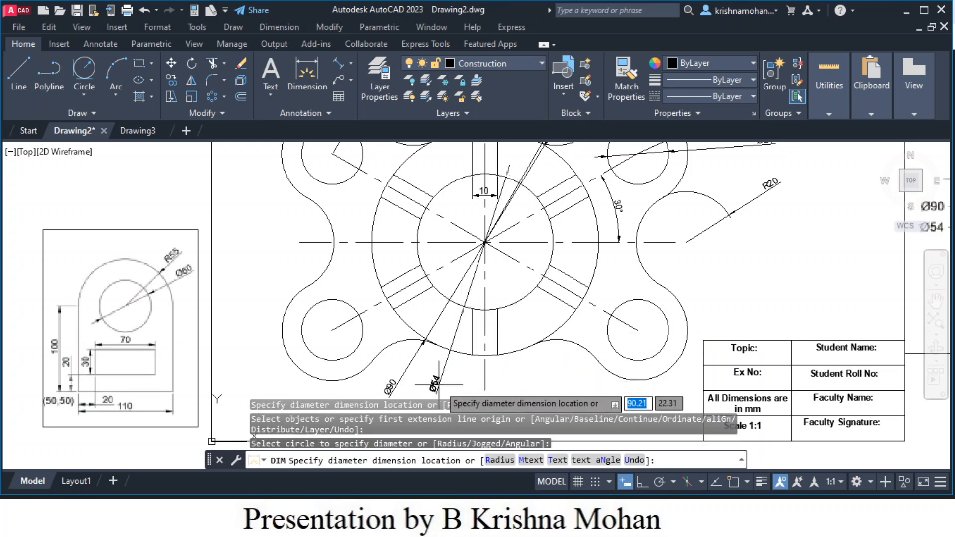
pyautogui.click(440, 385)
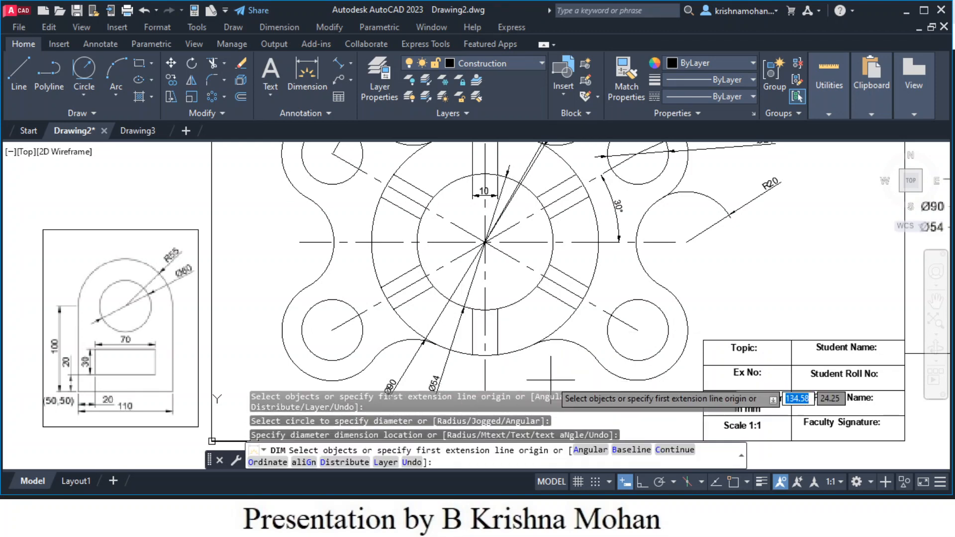
pyautogui.scroll(-2, 551, 380)
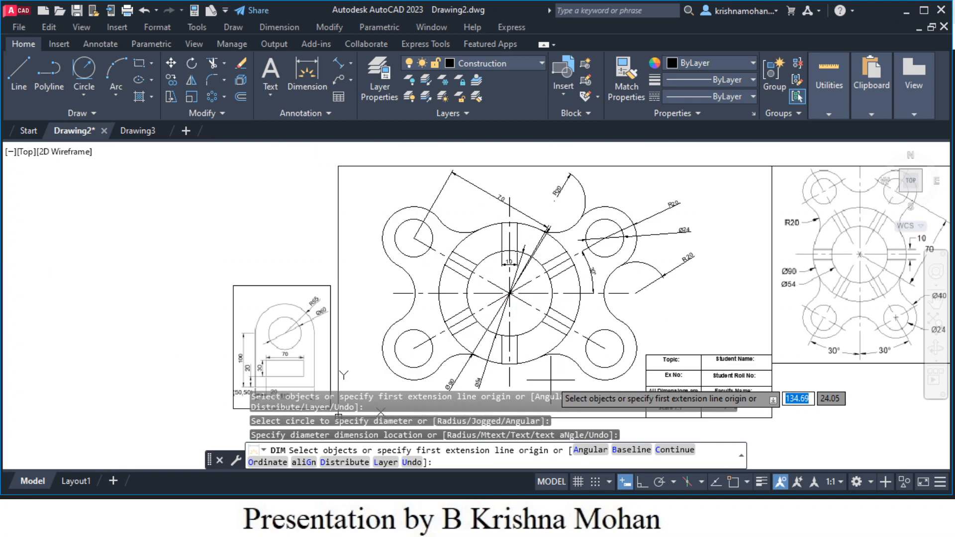
pyautogui.scroll(2, 550, 381)
pyautogui.scroll(-2, 551, 380)
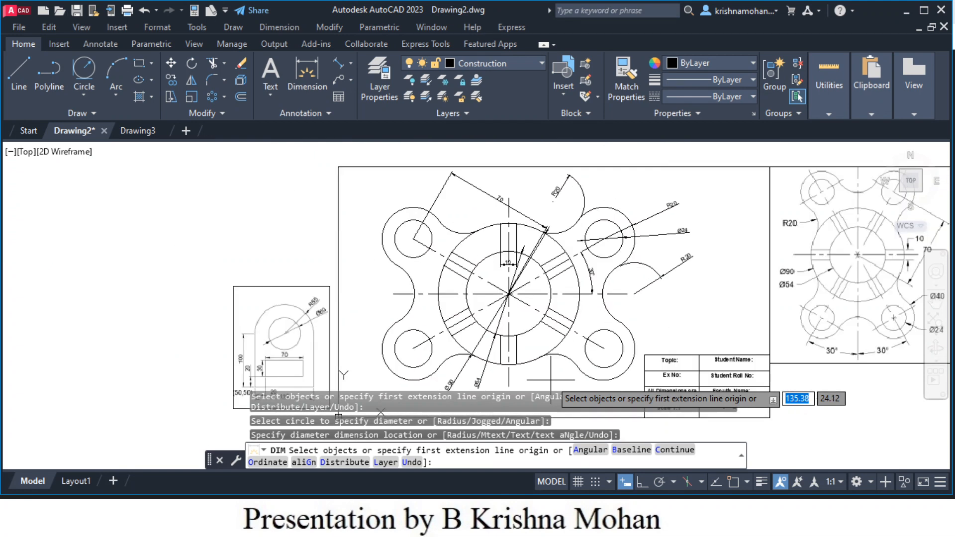
# - End the dimensioning command and move the R20 dimension of the right-hand concave blend to the plate side of that arc
pyautogui.moveTo(551, 381)
pyautogui.mouseDown(button='middle')
pyautogui.moveTo(512, 320)
pyautogui.moveTo(495, 342)
pyautogui.moveTo(493, 365)
pyautogui.mouseUp(button='middle')
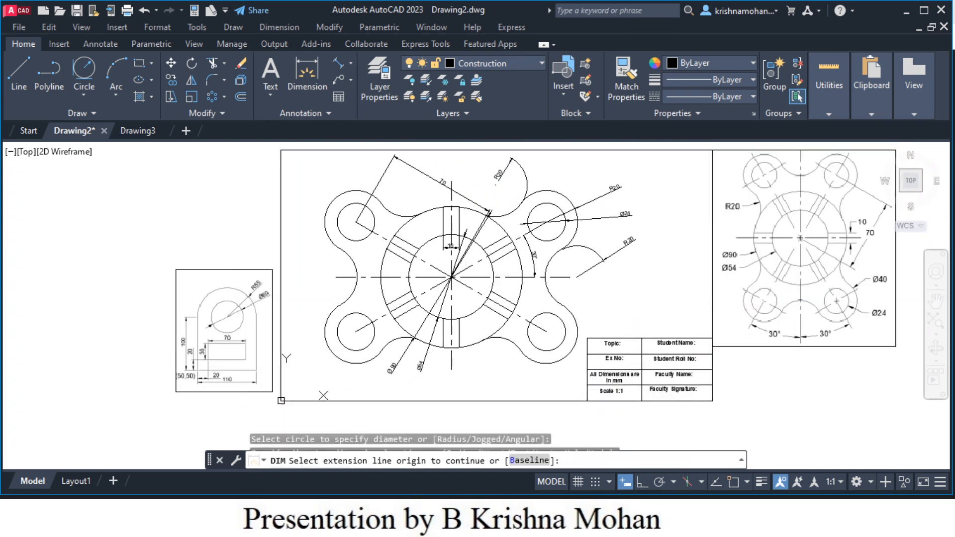
pyautogui.press('Escape')
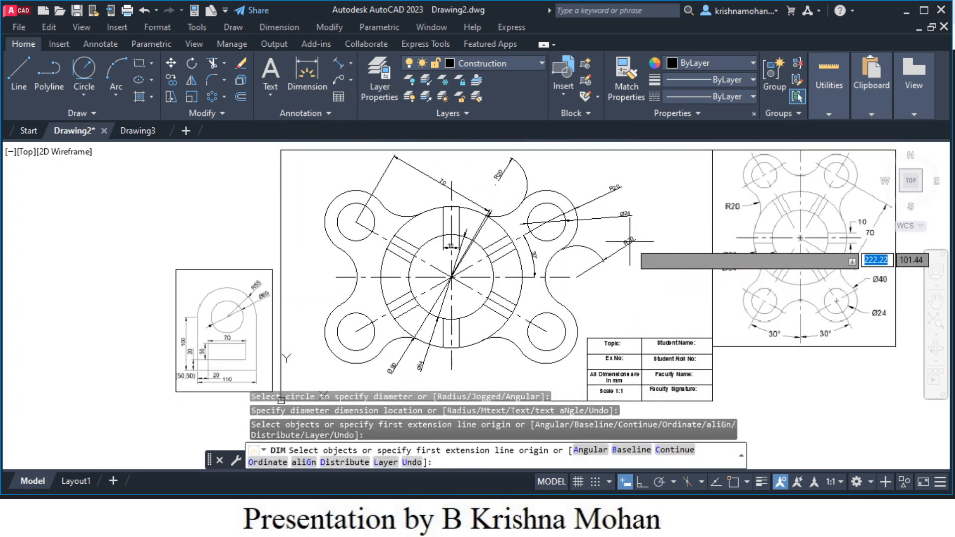
pyautogui.press('Escape')
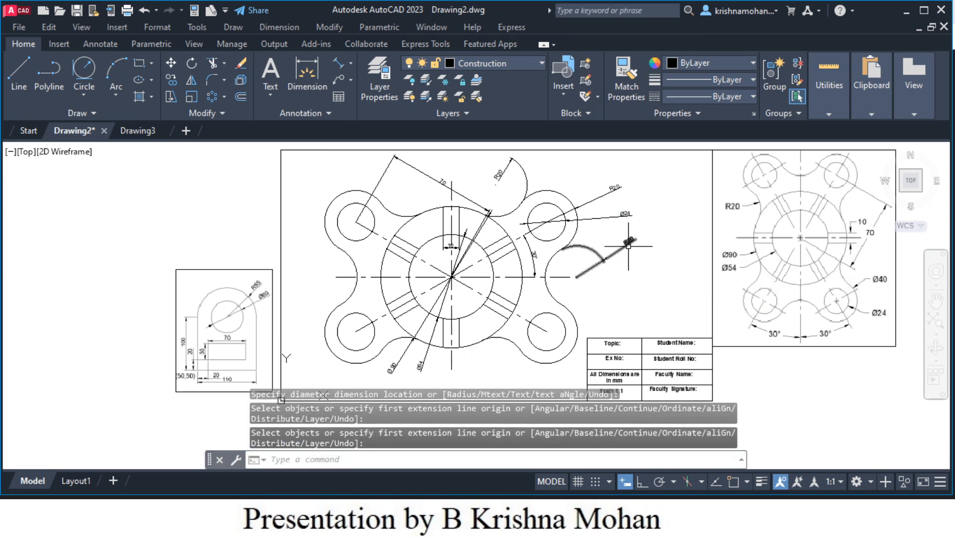
pyautogui.click(607, 263)
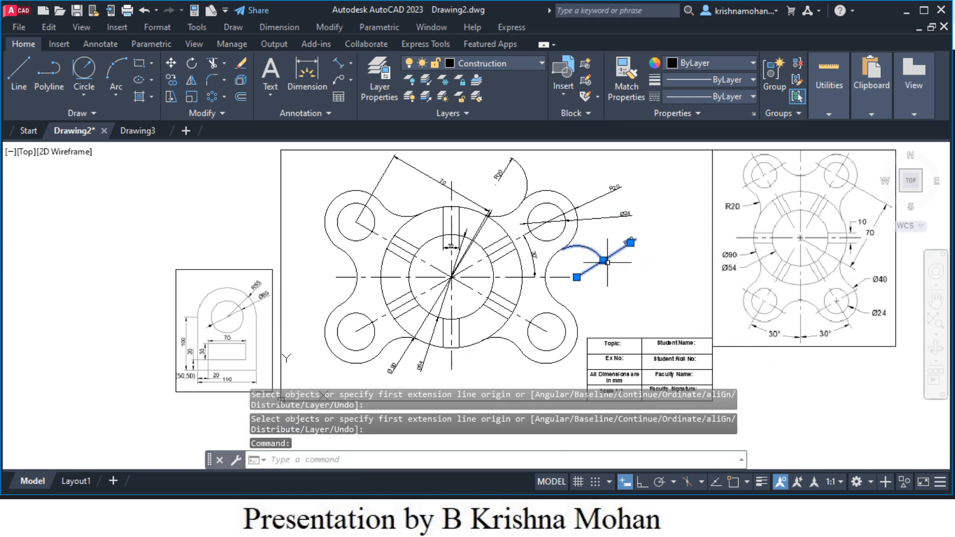
pyautogui.moveTo(603, 261)
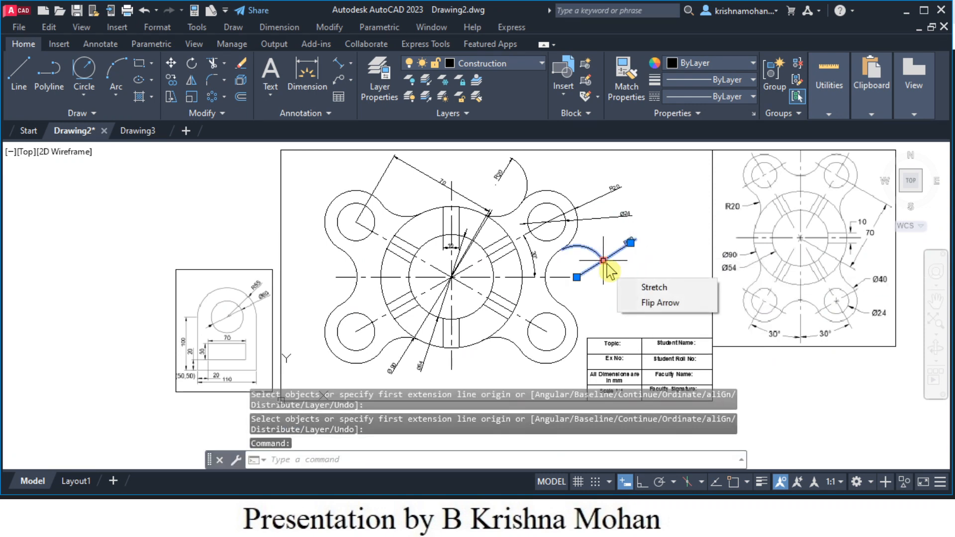
pyautogui.click(604, 261)
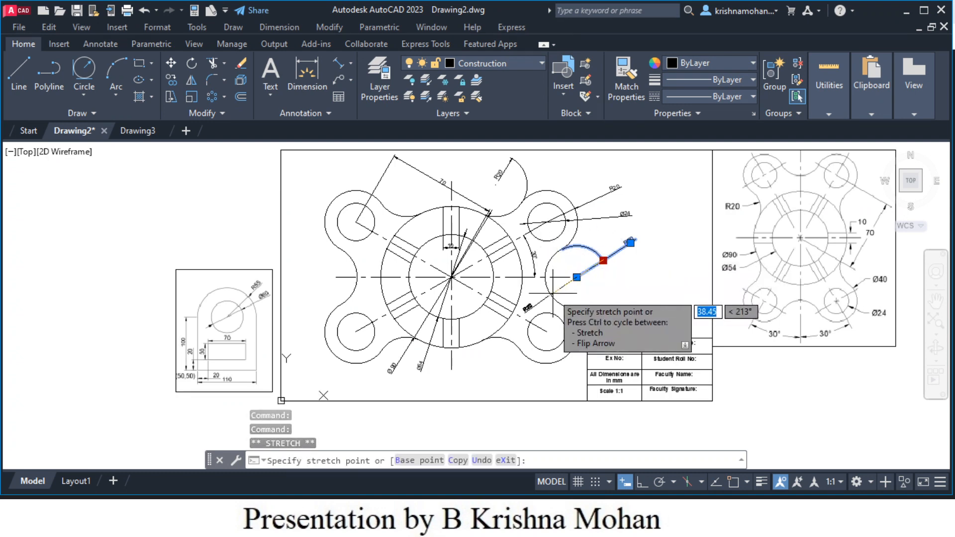
pyautogui.click(552, 294)
# - Delete the selected R20 dimension of the right-hand concave blend
pyautogui.click(674, 308)
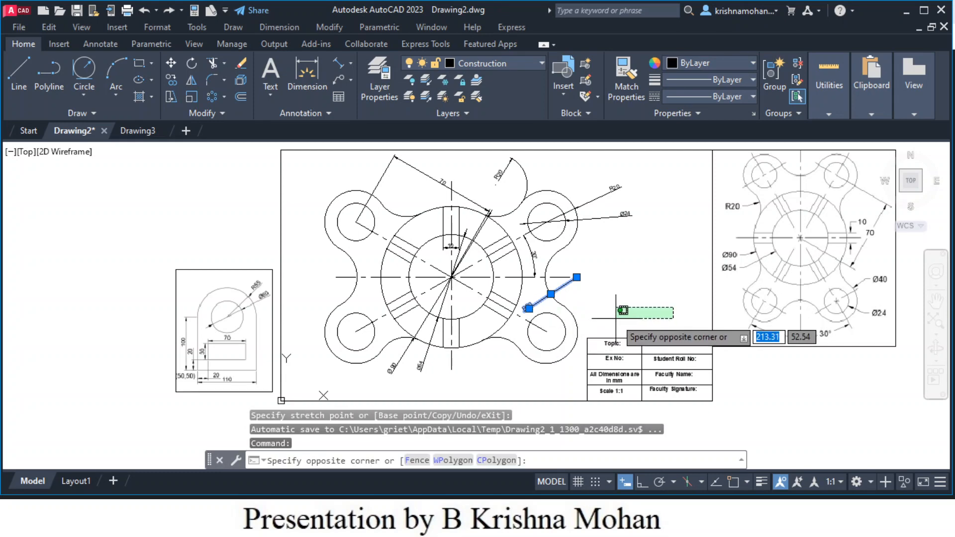
pyautogui.press('Escape')
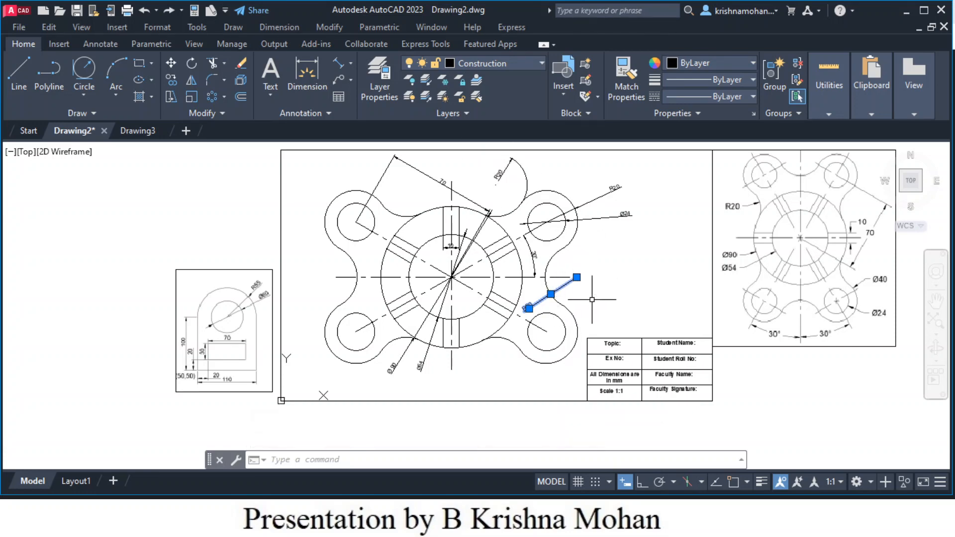
pyautogui.press('Delete')
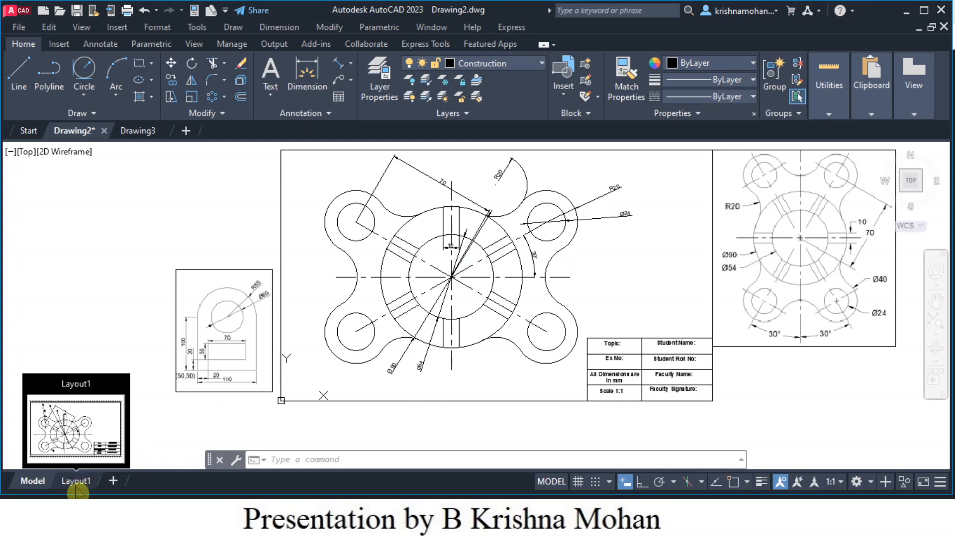
# - Open the plot settings for Layout1 and choose DWG To PDF.pc3 as the plotter
pyautogui.click(75, 481)
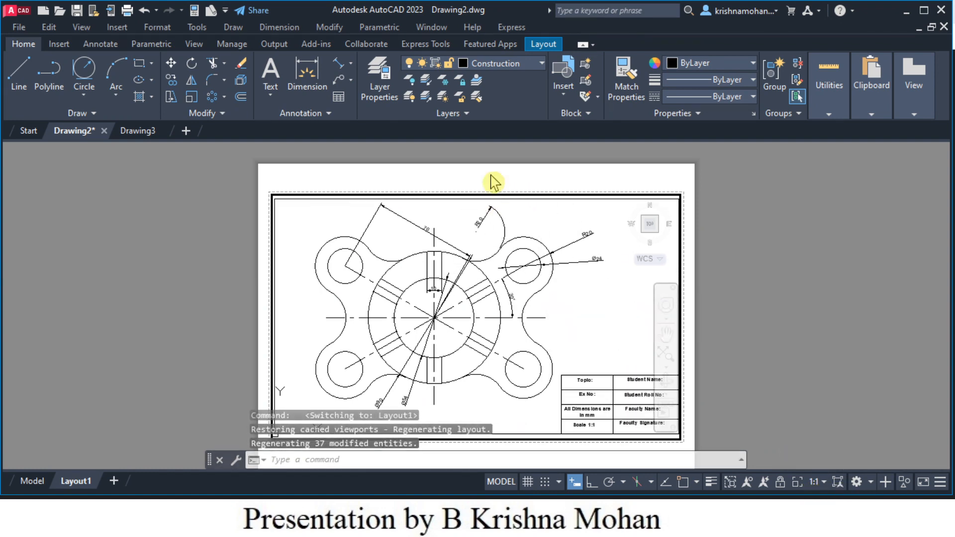
pyautogui.press('Escape')
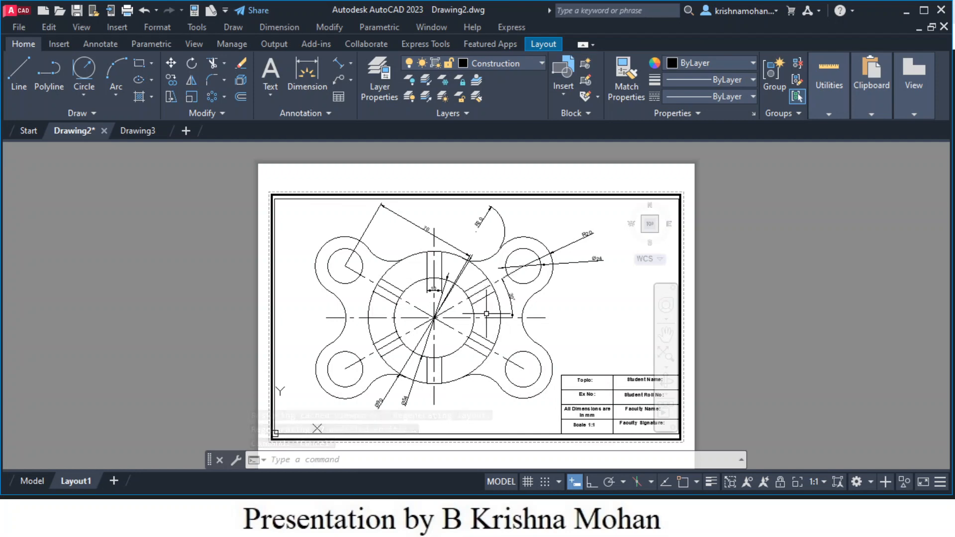
pyautogui.rightClick(77, 490)
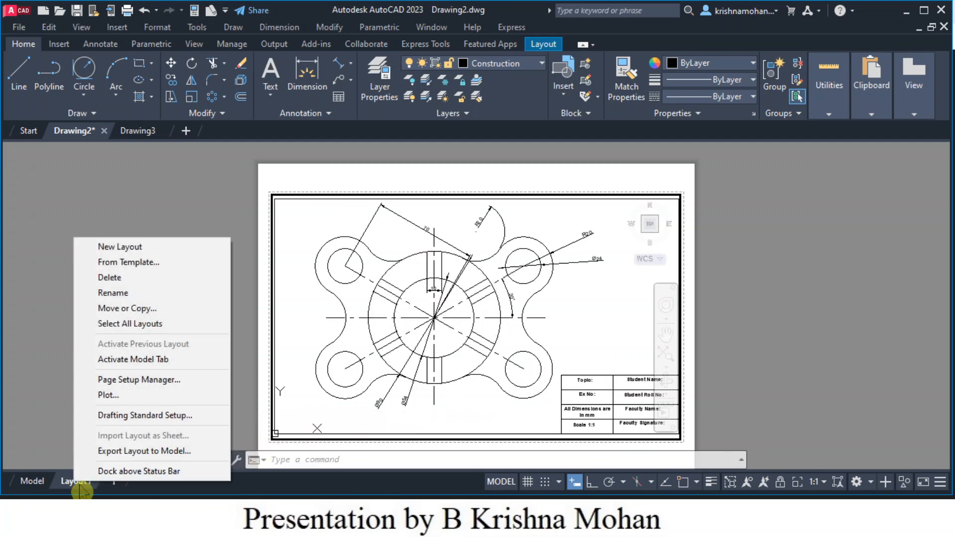
pyautogui.click(107, 396)
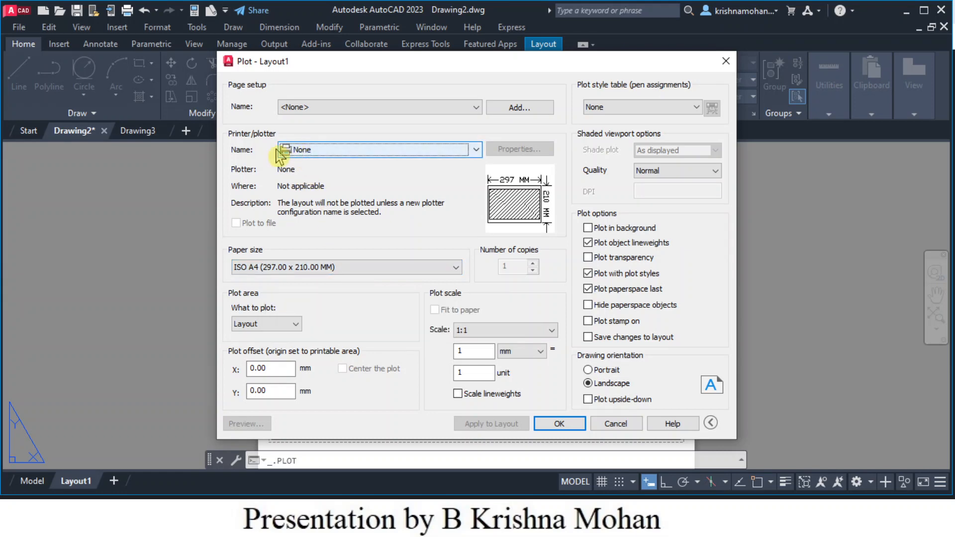
pyautogui.click(476, 150)
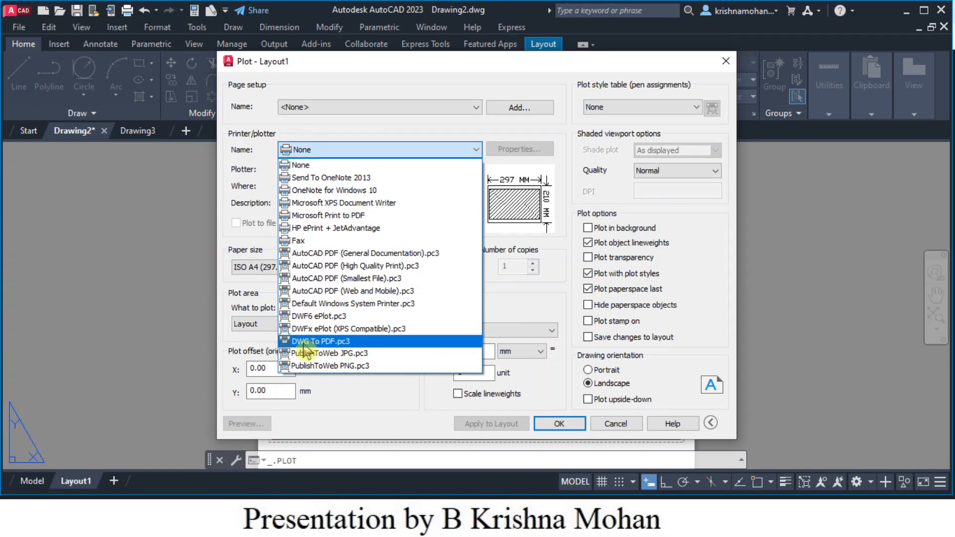
pyautogui.click(323, 342)
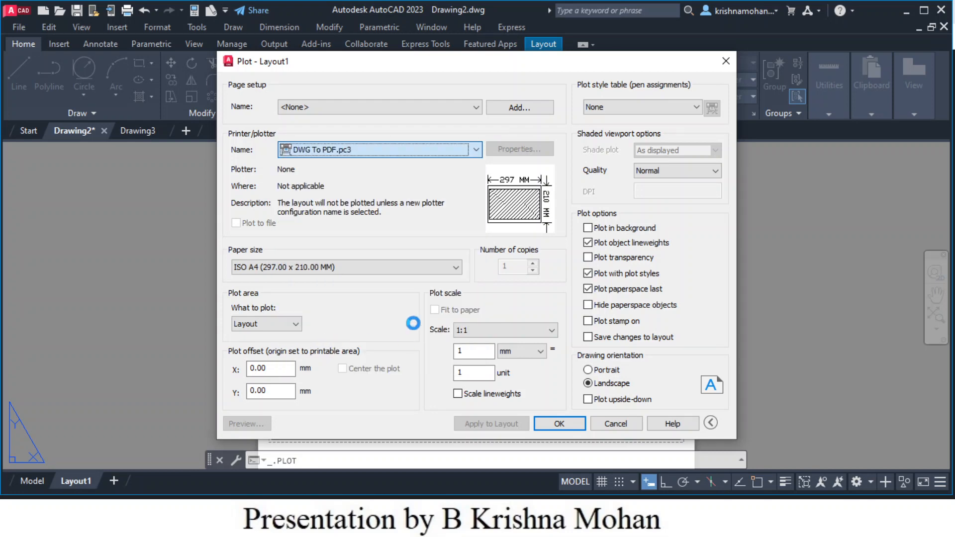
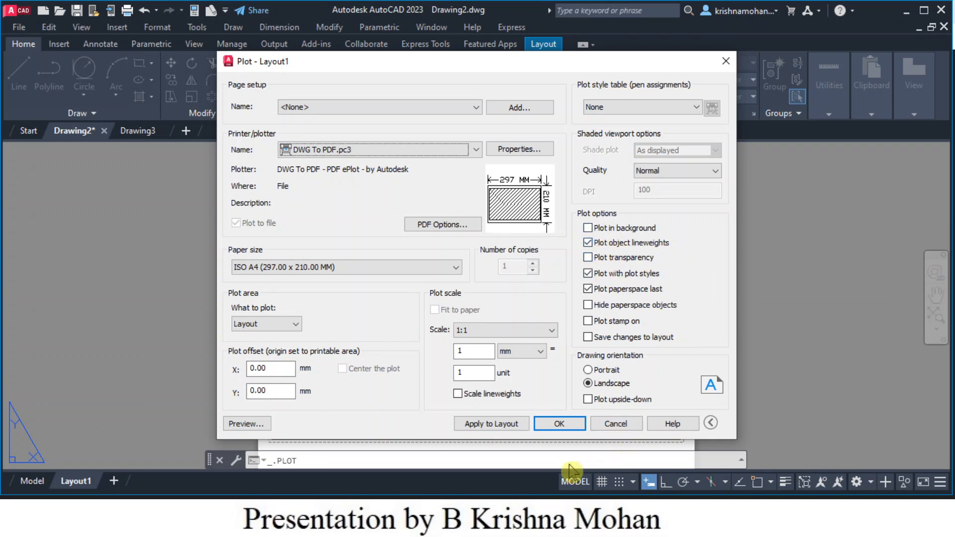
# - Plot the layout to a PDF named Basics Ex 2 in the Practice folder within Graphics for Engineers on the Desktop
pyautogui.click(556, 426)
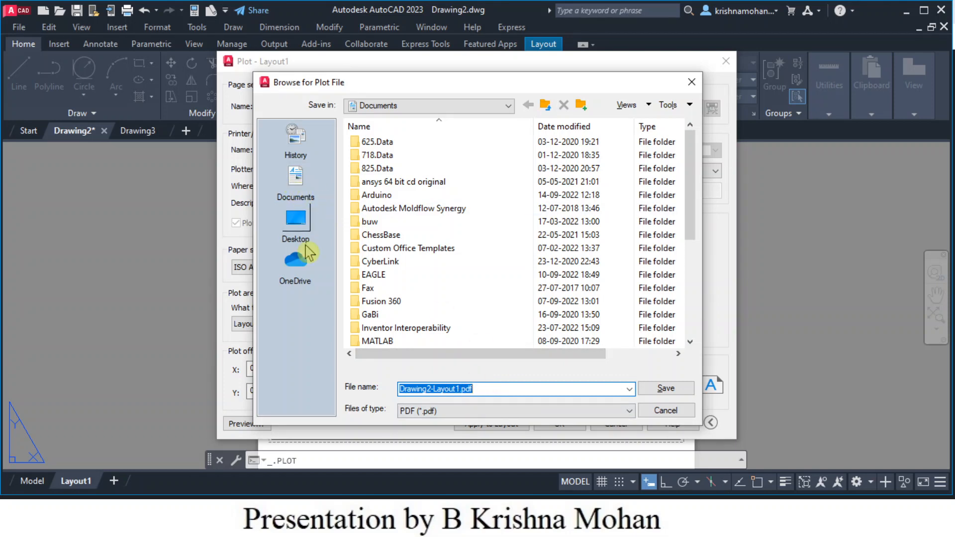
pyautogui.click(297, 231)
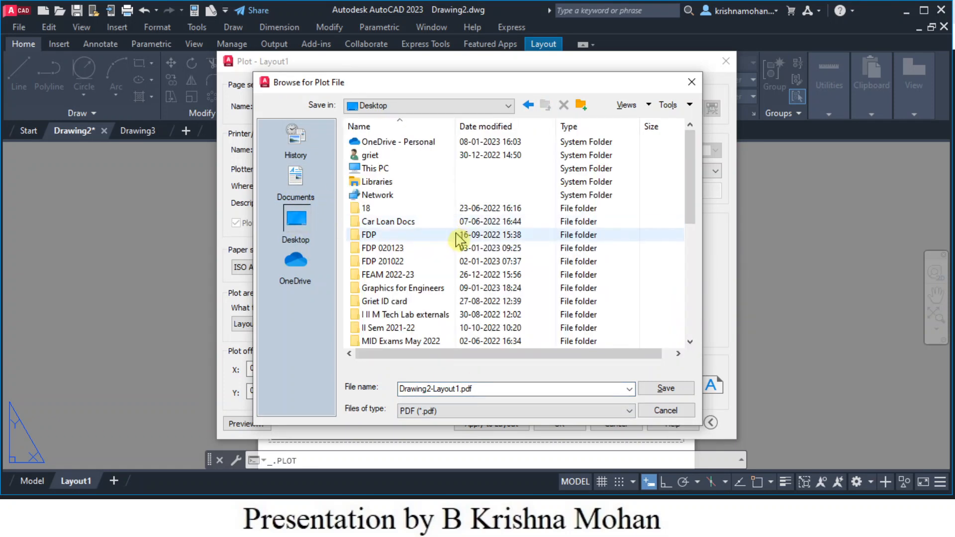
pyautogui.doubleClick(405, 288)
pyautogui.doubleClick(384, 143)
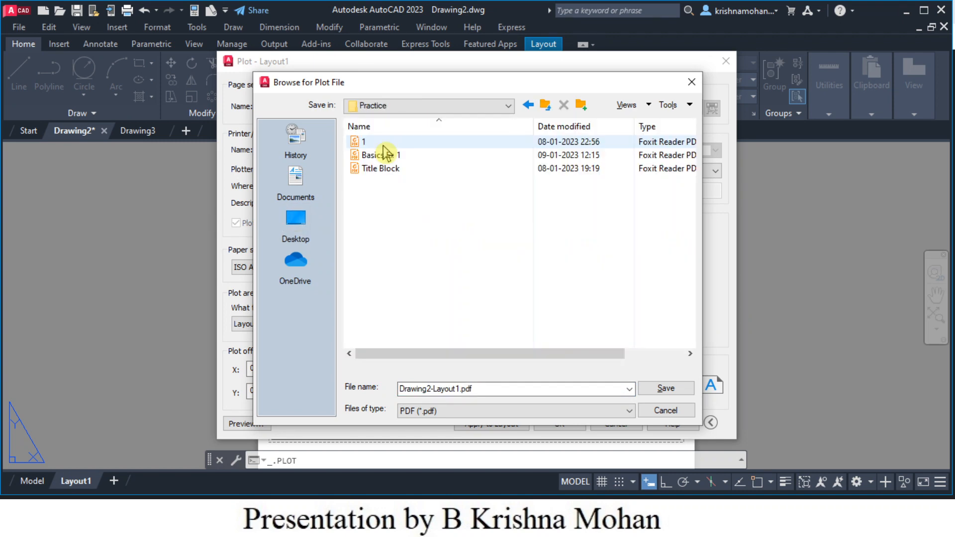
pyautogui.click(387, 156)
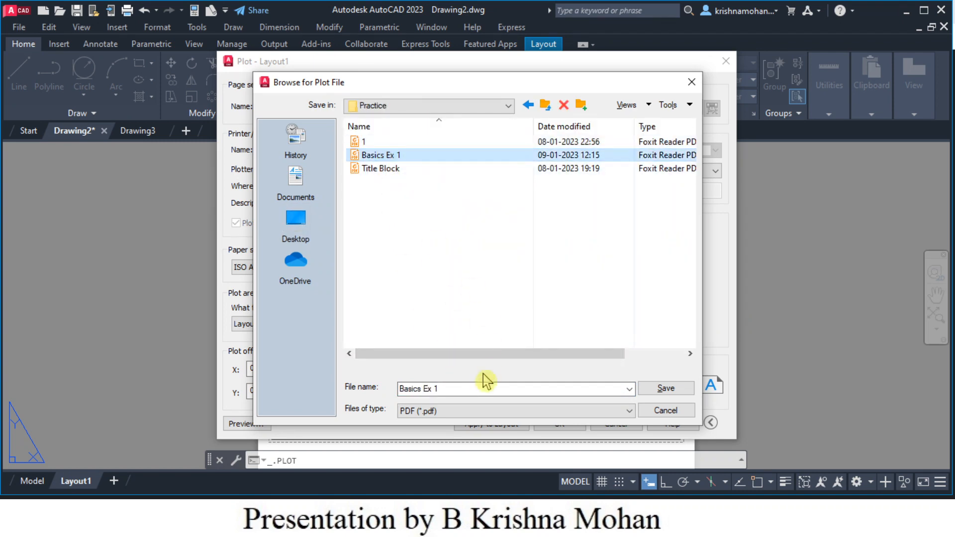
pyautogui.click(446, 390)
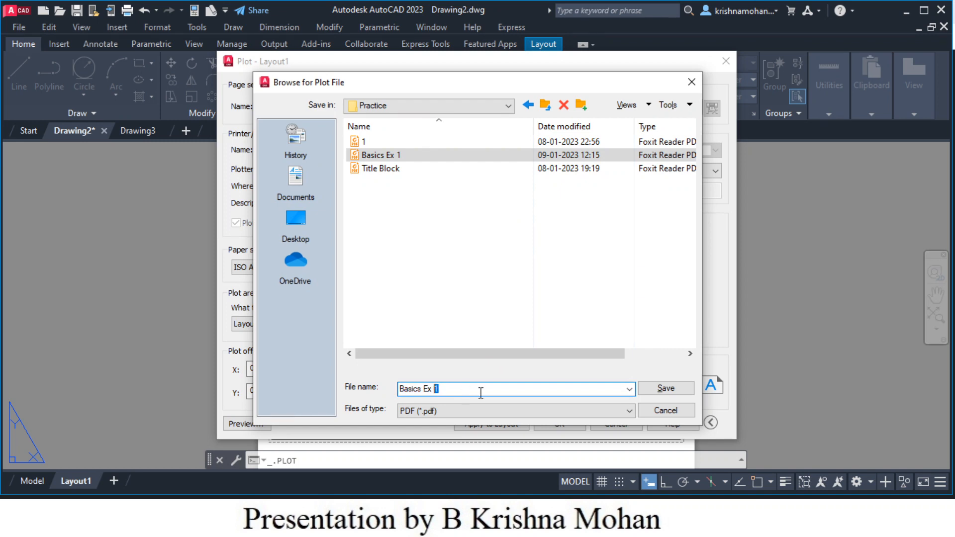
pyautogui.click(663, 388)
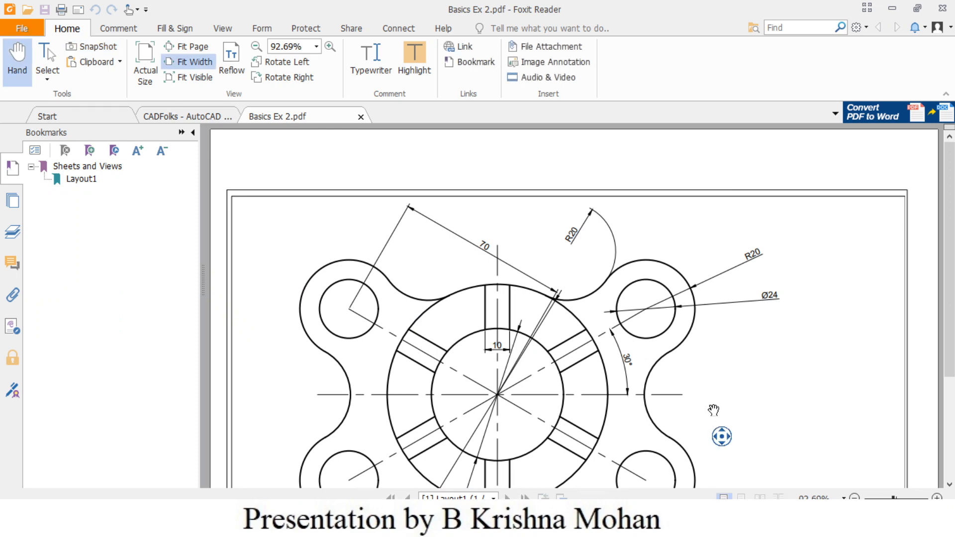
# - Examine the plotted PDF from the upper dimensions down to the title block, checking the line work, dimensions and border
pyautogui.scroll(-2, 714, 410)
pyautogui.scroll(-2, 713, 410)
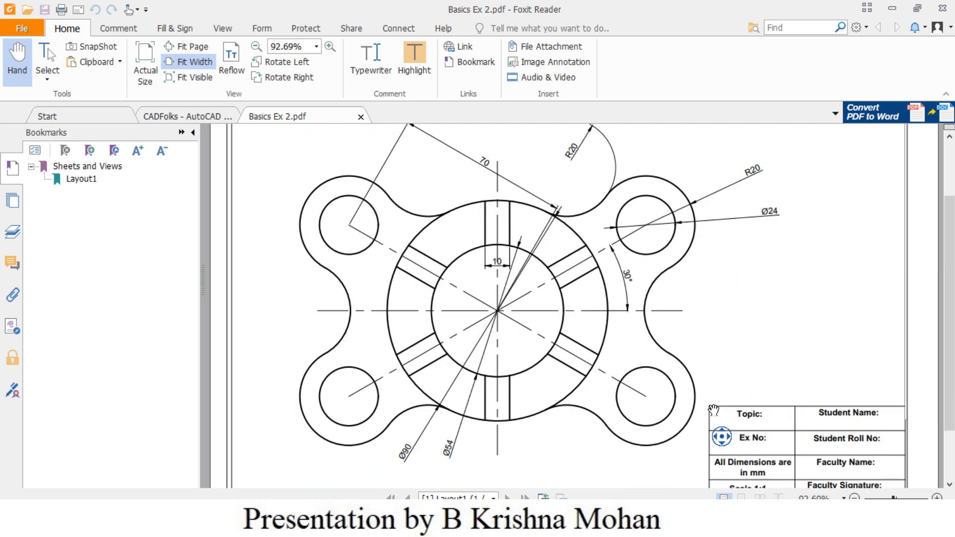
pyautogui.scroll(4, 715, 410)
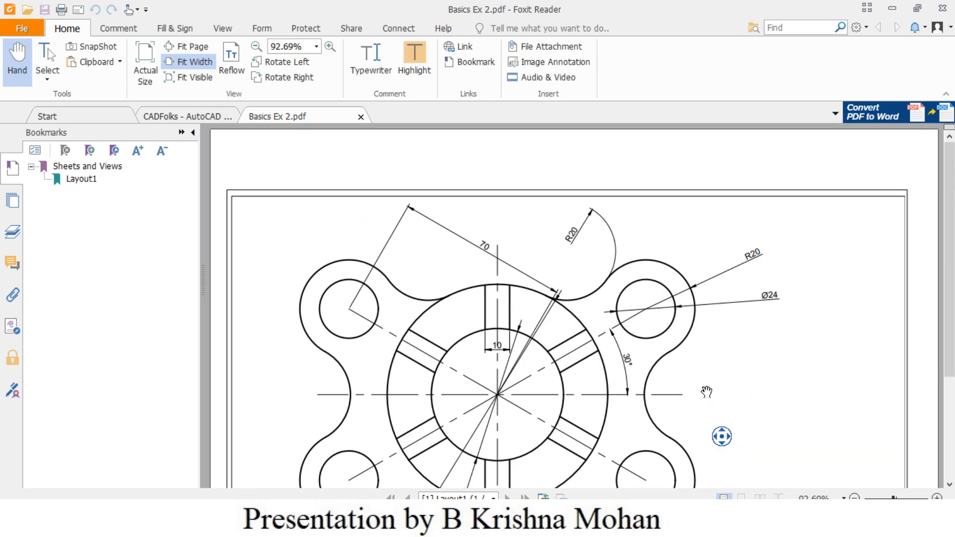
pyautogui.scroll(-1, 706, 391)
pyautogui.scroll(1, 707, 392)
pyautogui.scroll(-1, 587, 450)
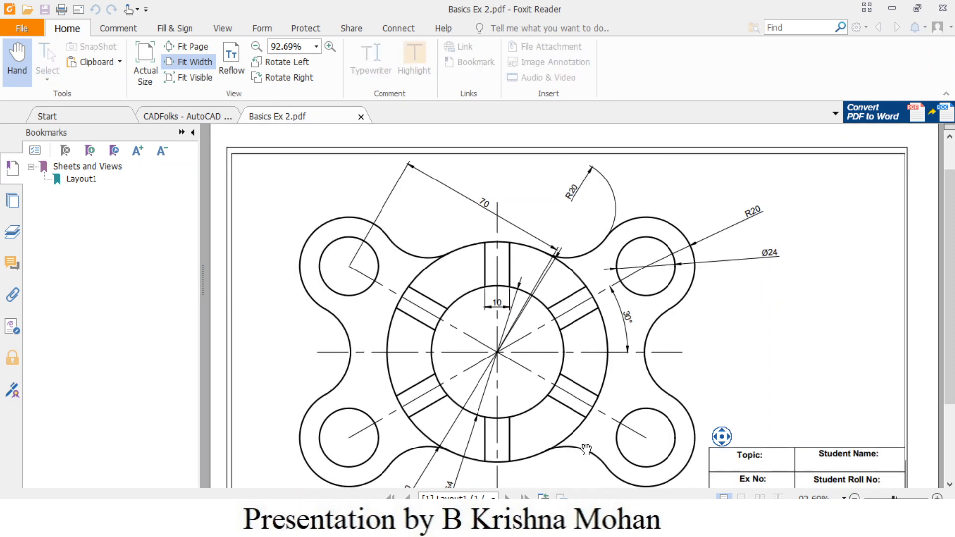
pyautogui.scroll(1, 505, 391)
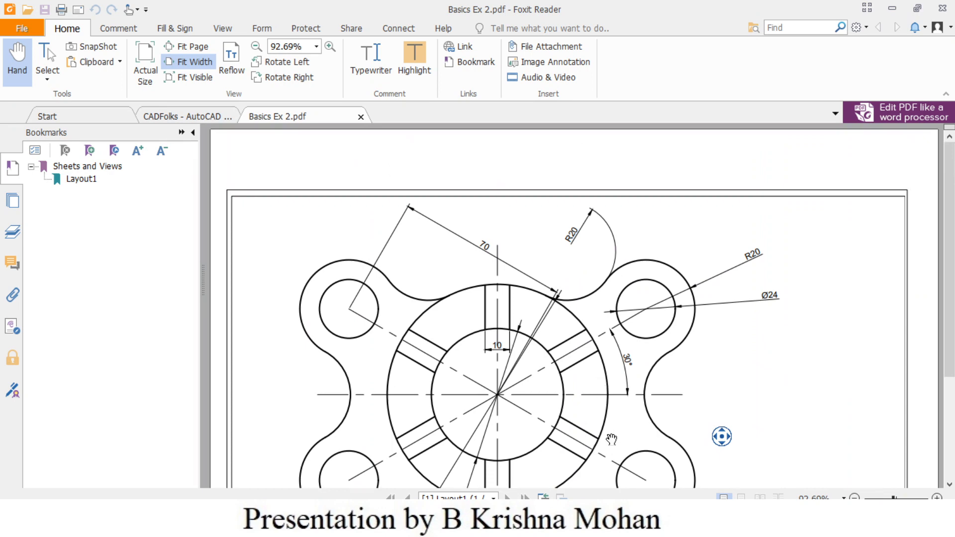
pyautogui.scroll(-1, 676, 353)
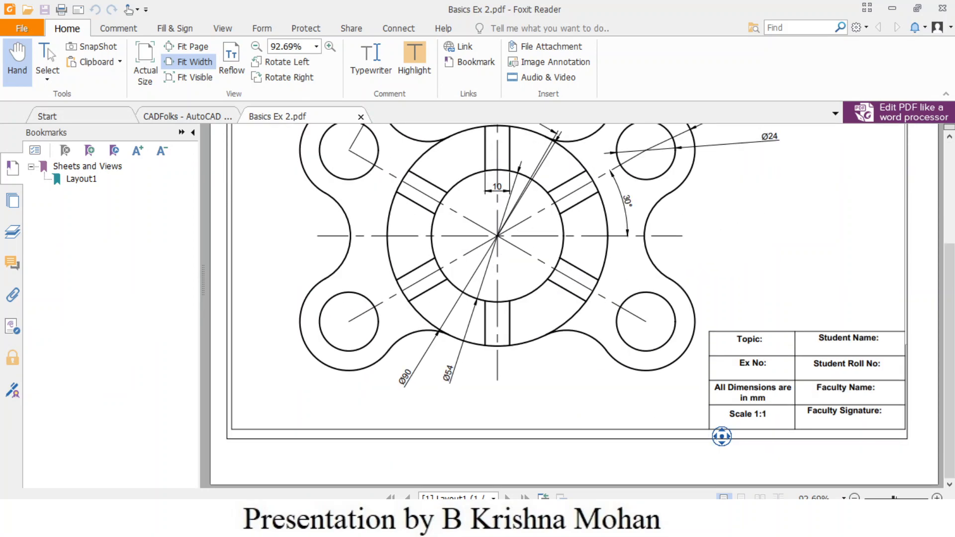
pyautogui.click(591, 522)
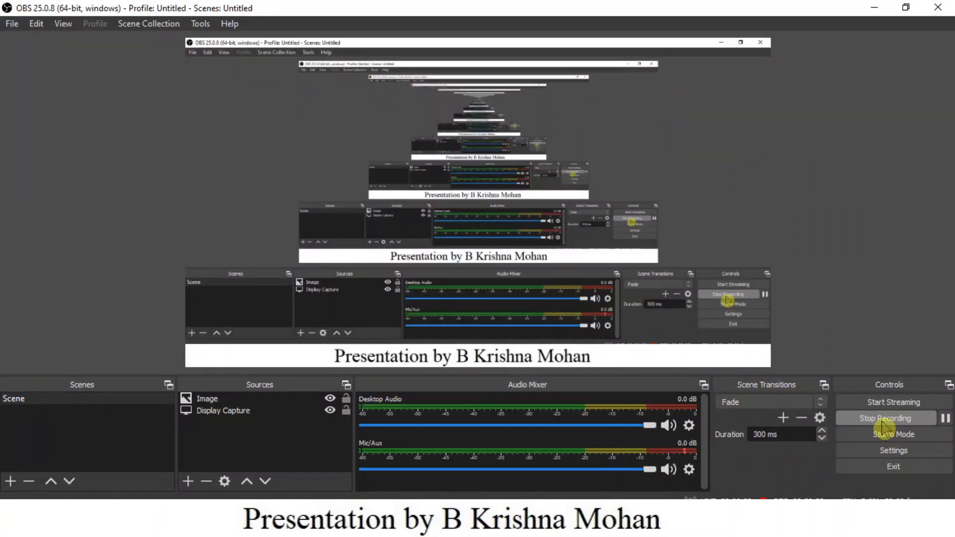